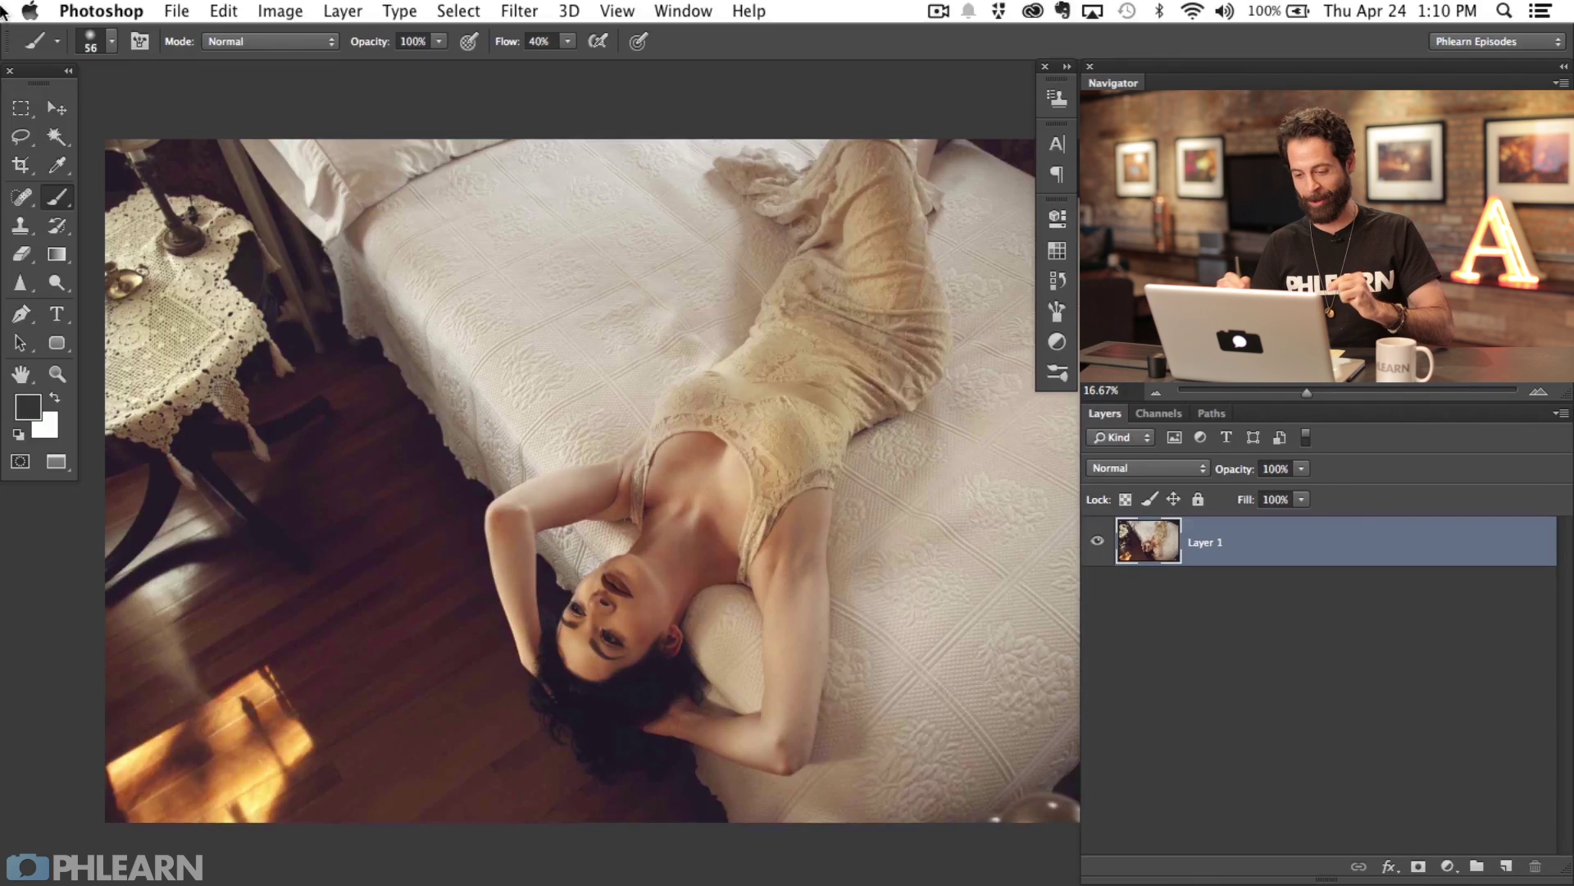
Paint temporary green guide marks around the woman's head and the lamp base, then delete them
drag(732, 630, 684, 624)
key(alt+shift+super+n)
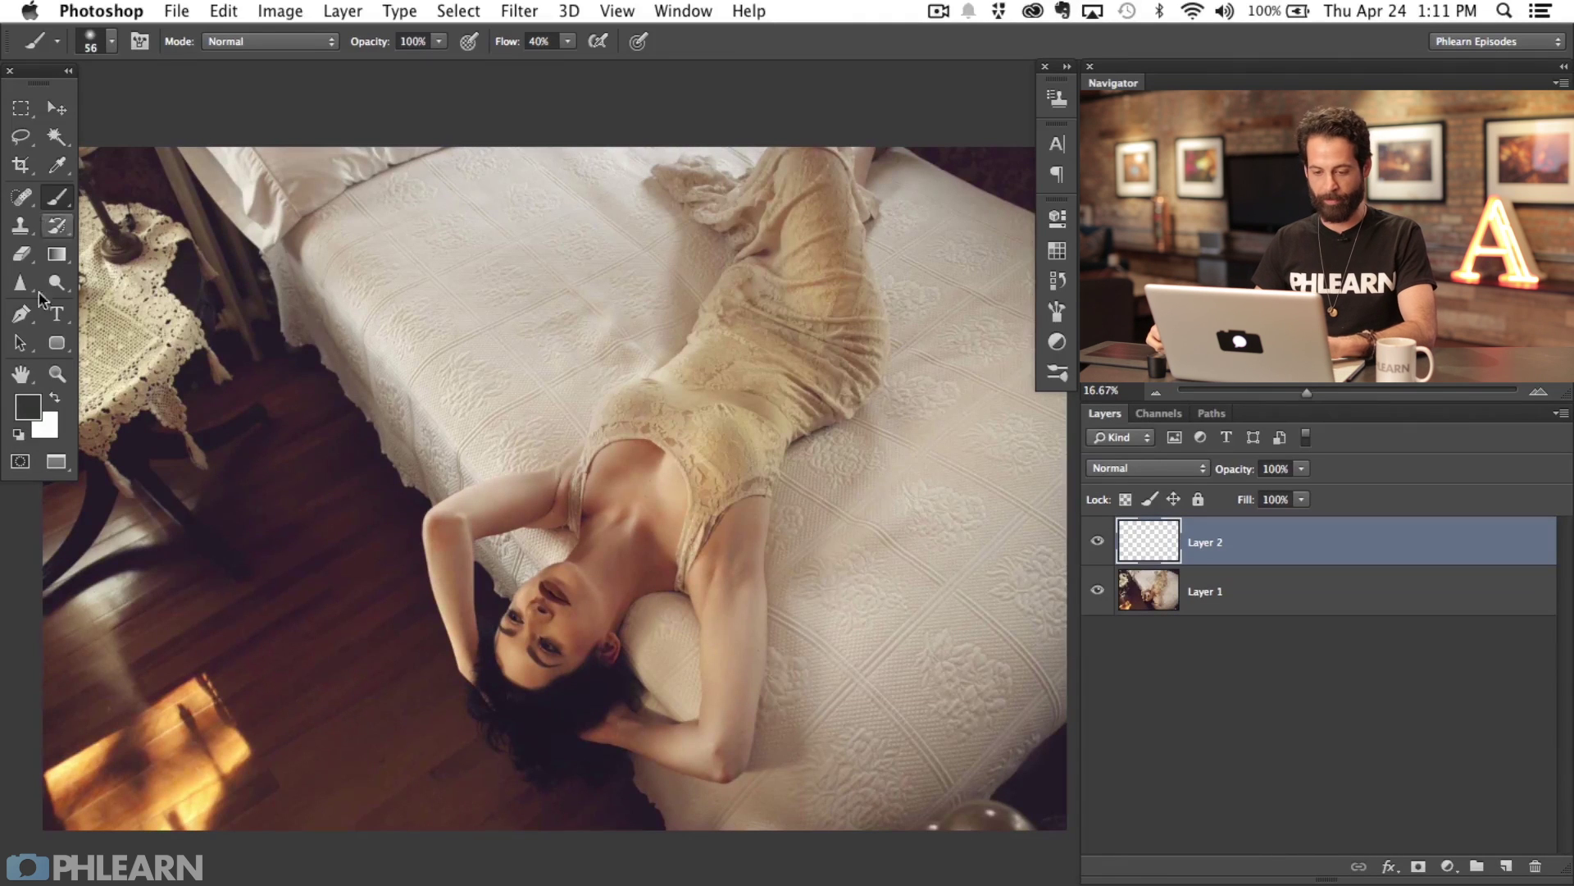
click(32, 409)
click(699, 635)
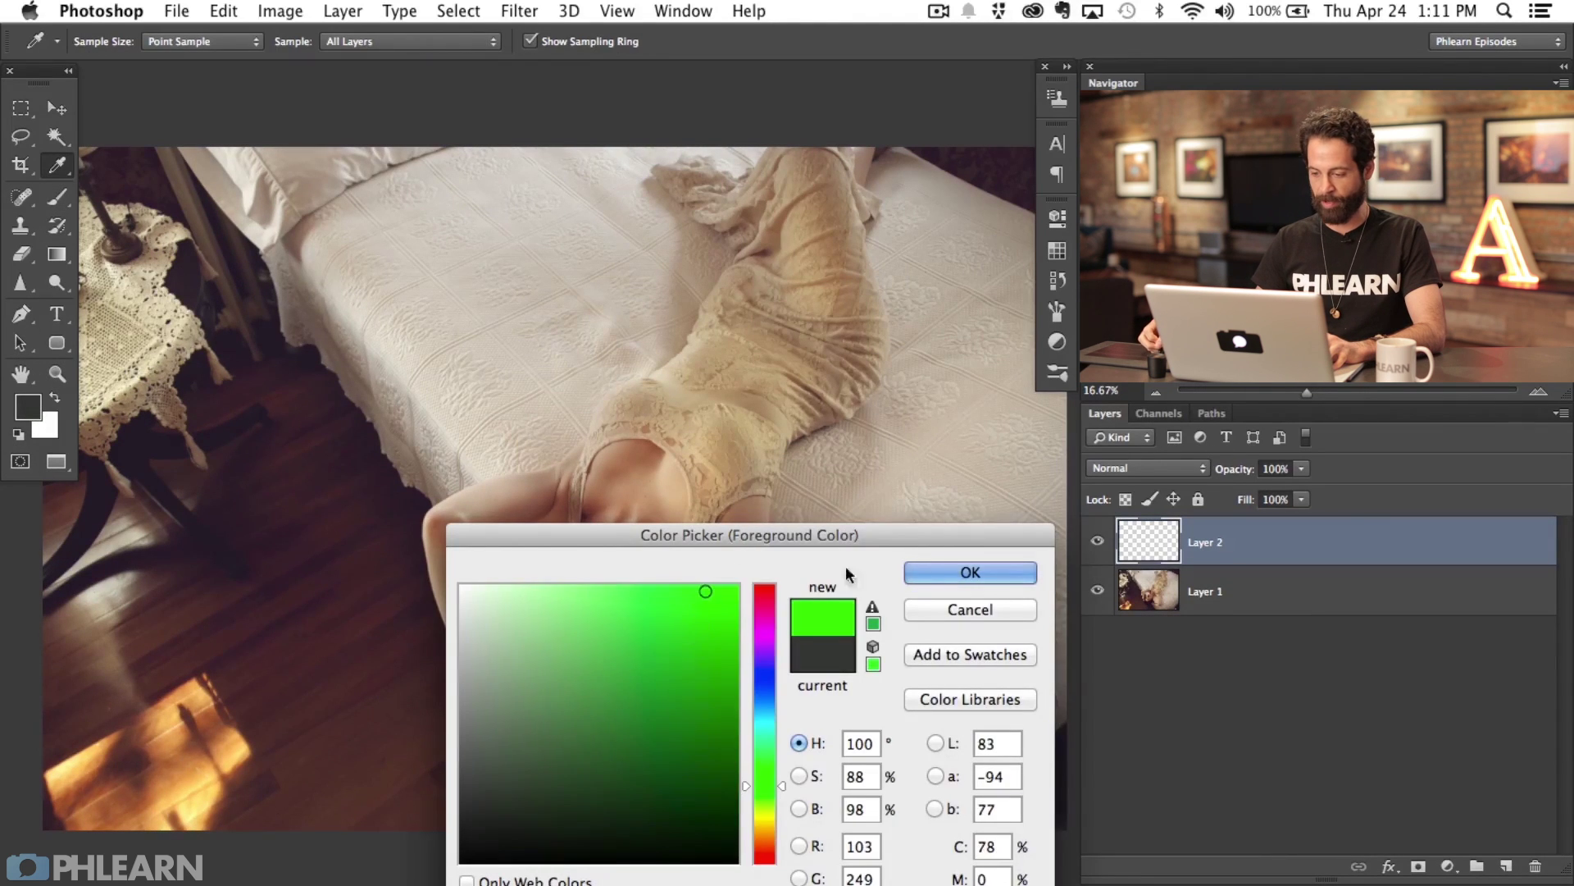
key(Return)
key(b)
mouse_move(566, 459)
mouse_down()
mouse_move(561, 779)
mouse_move(574, 460)
mouse_up()
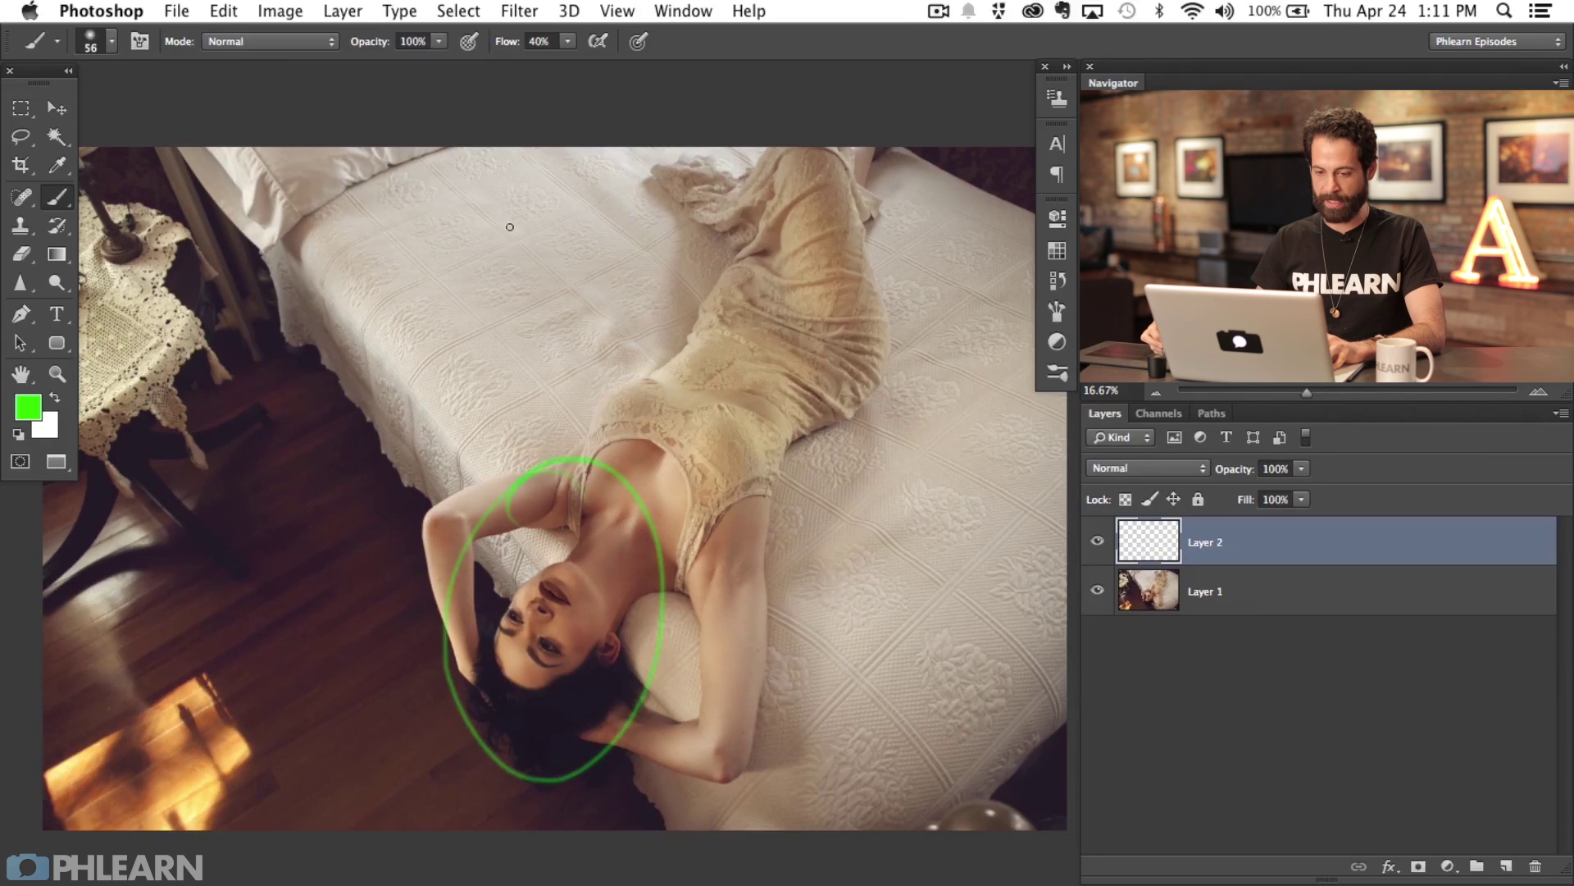
drag(164, 200, 191, 216)
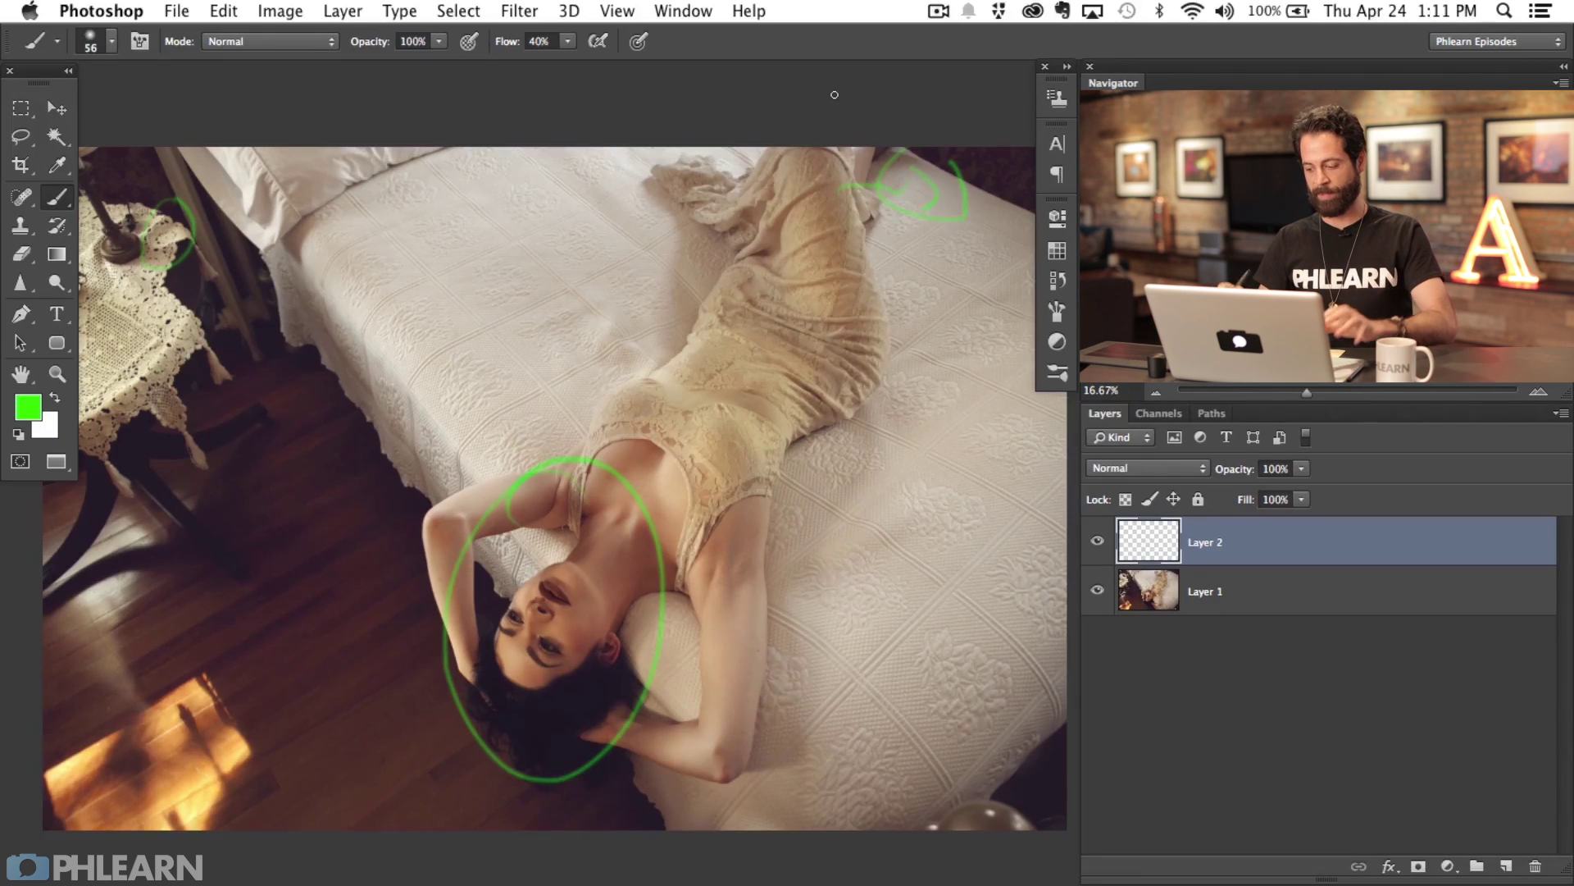
key(Delete)
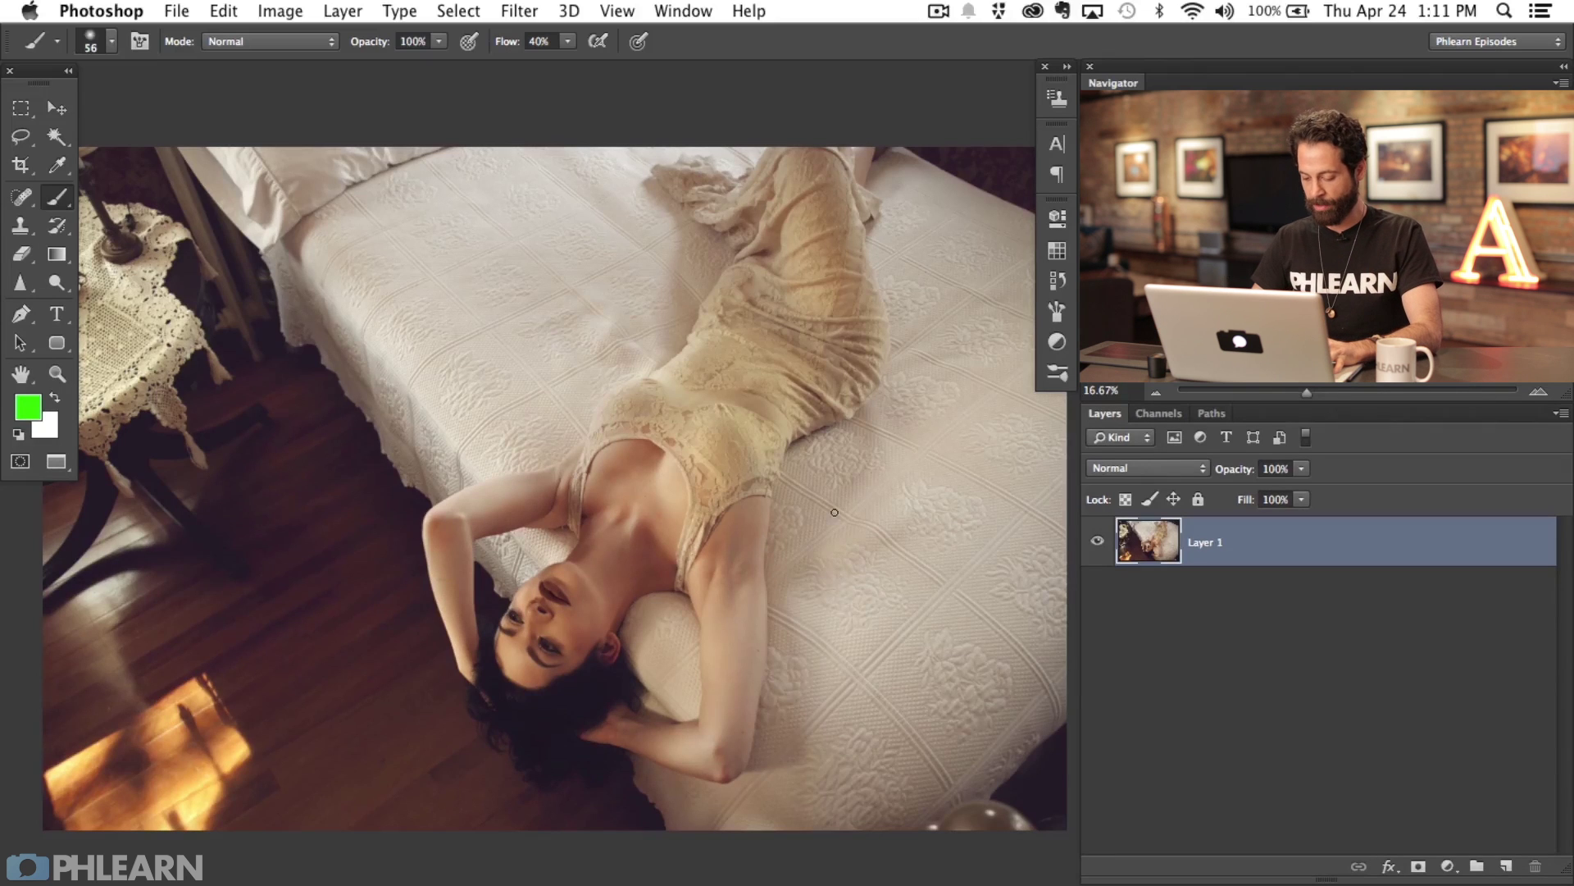
Duplicate the photo layer and start a transform with its centre on the woman's face
key(ctrl+j)
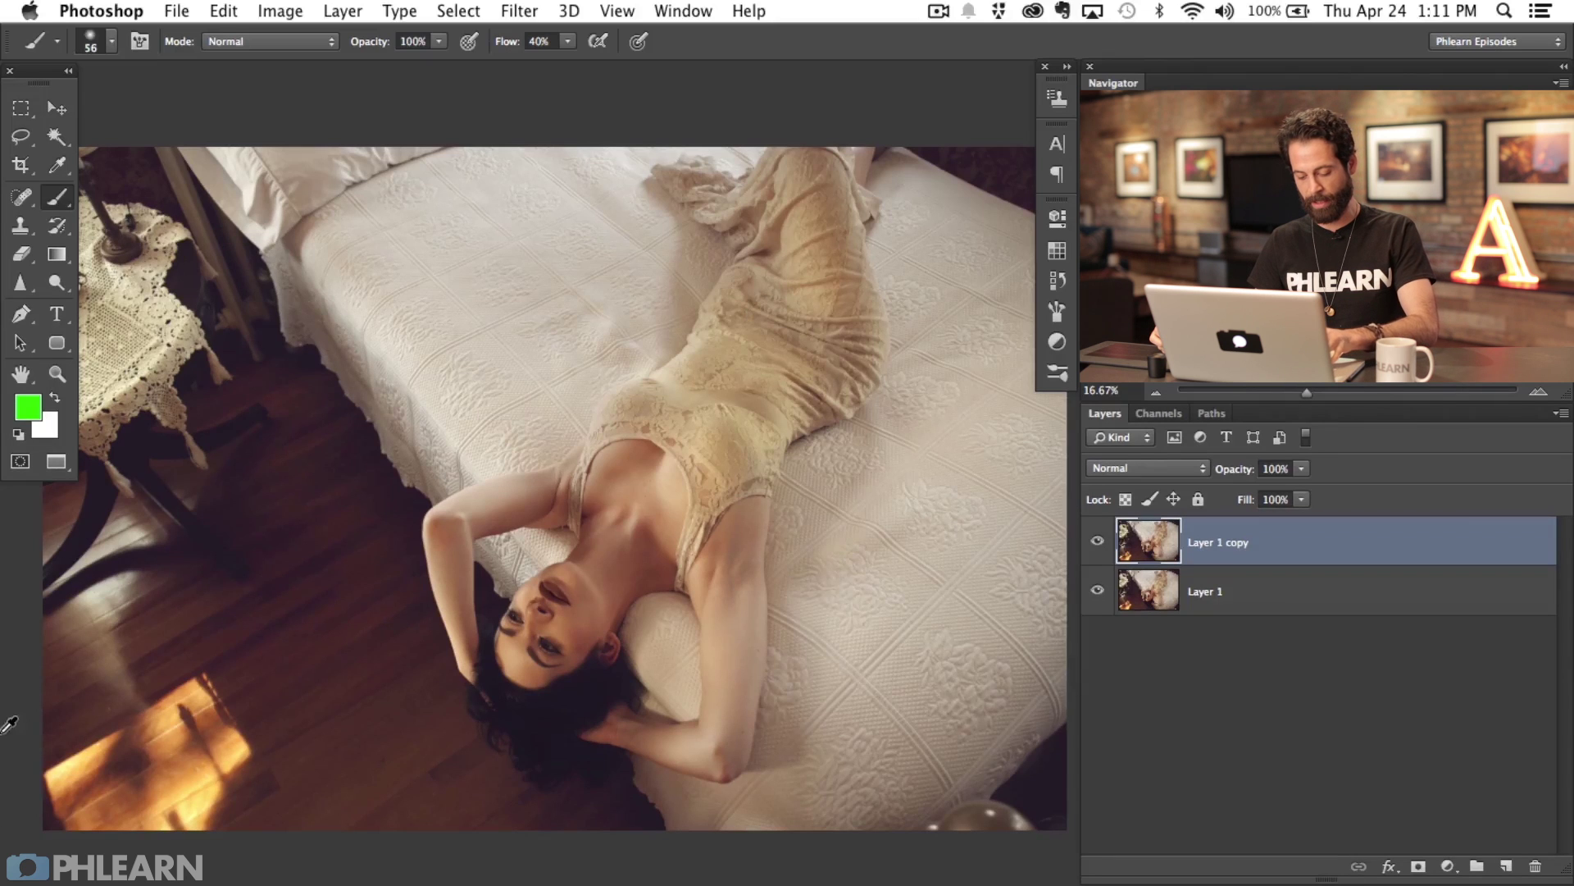
key(super+t)
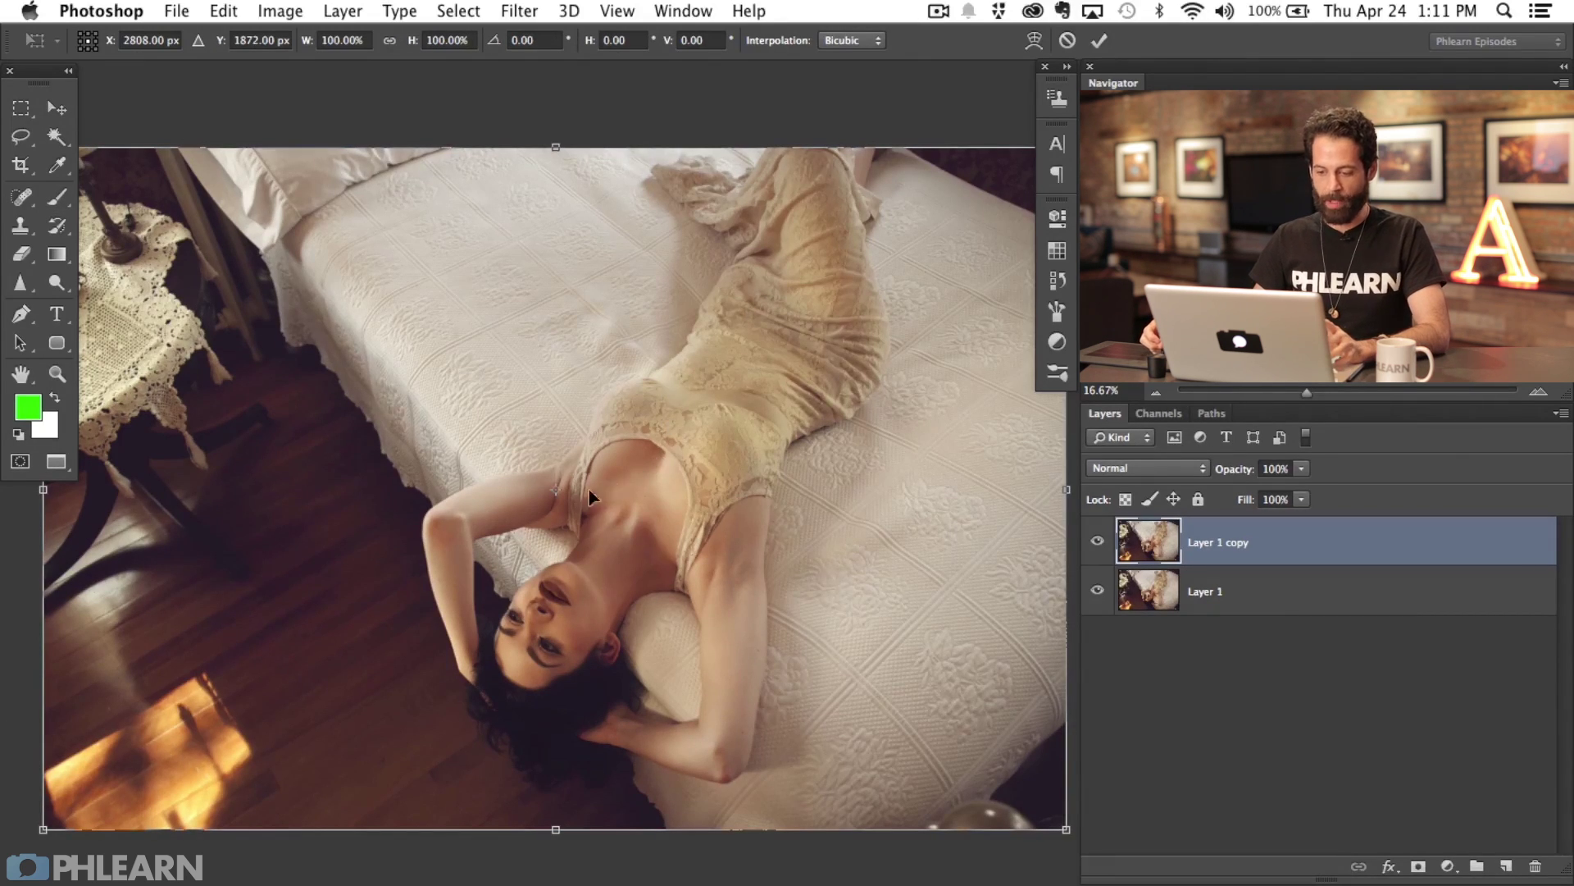
drag(553, 497, 534, 621)
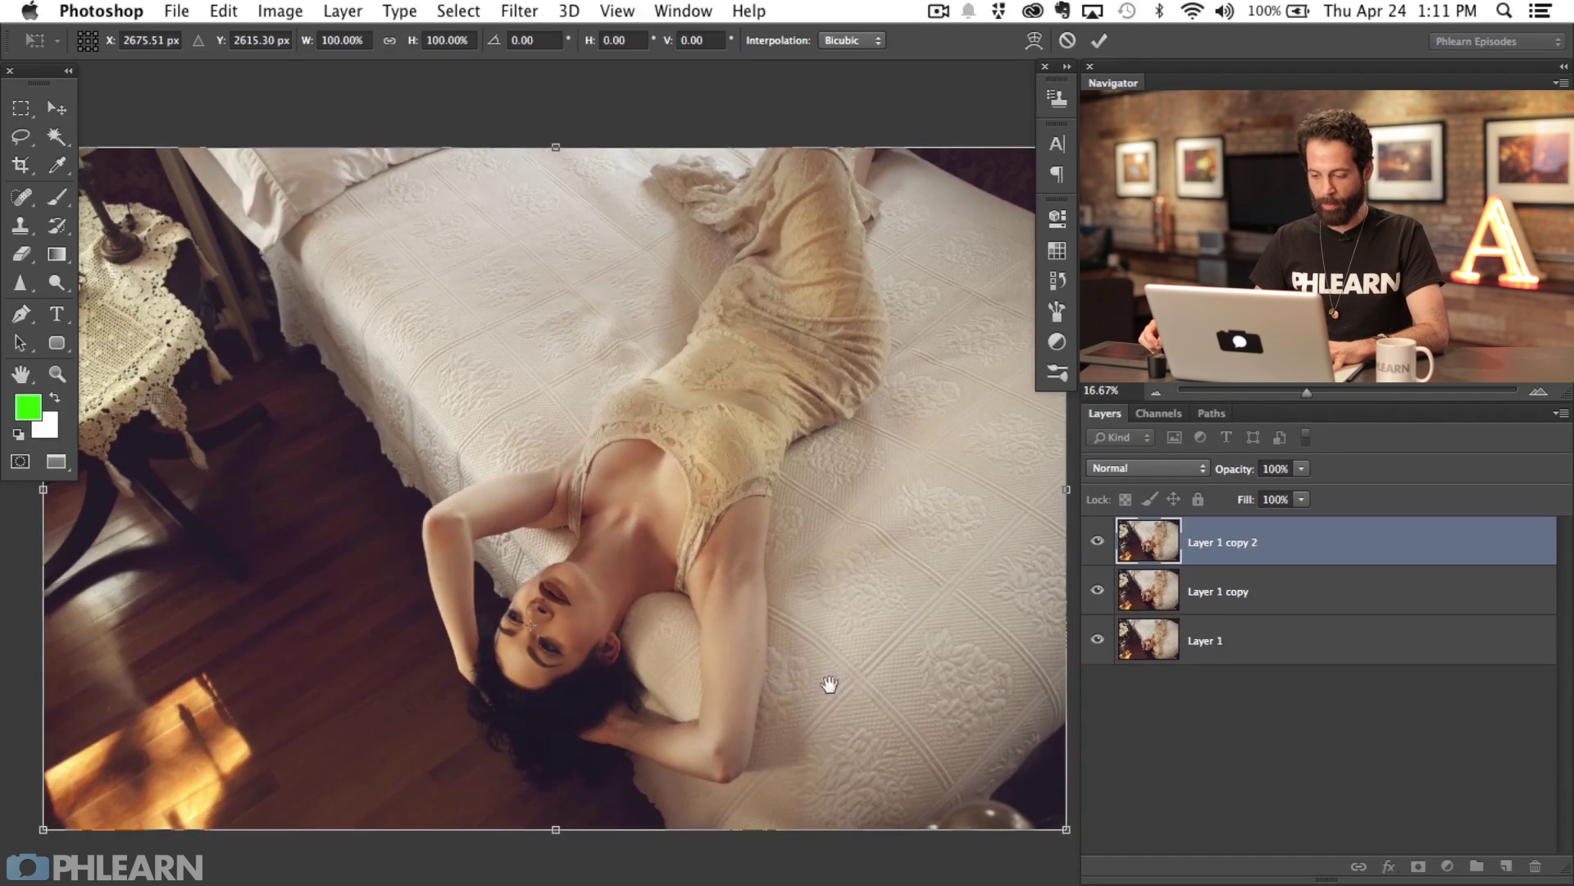
drag(824, 687, 797, 692)
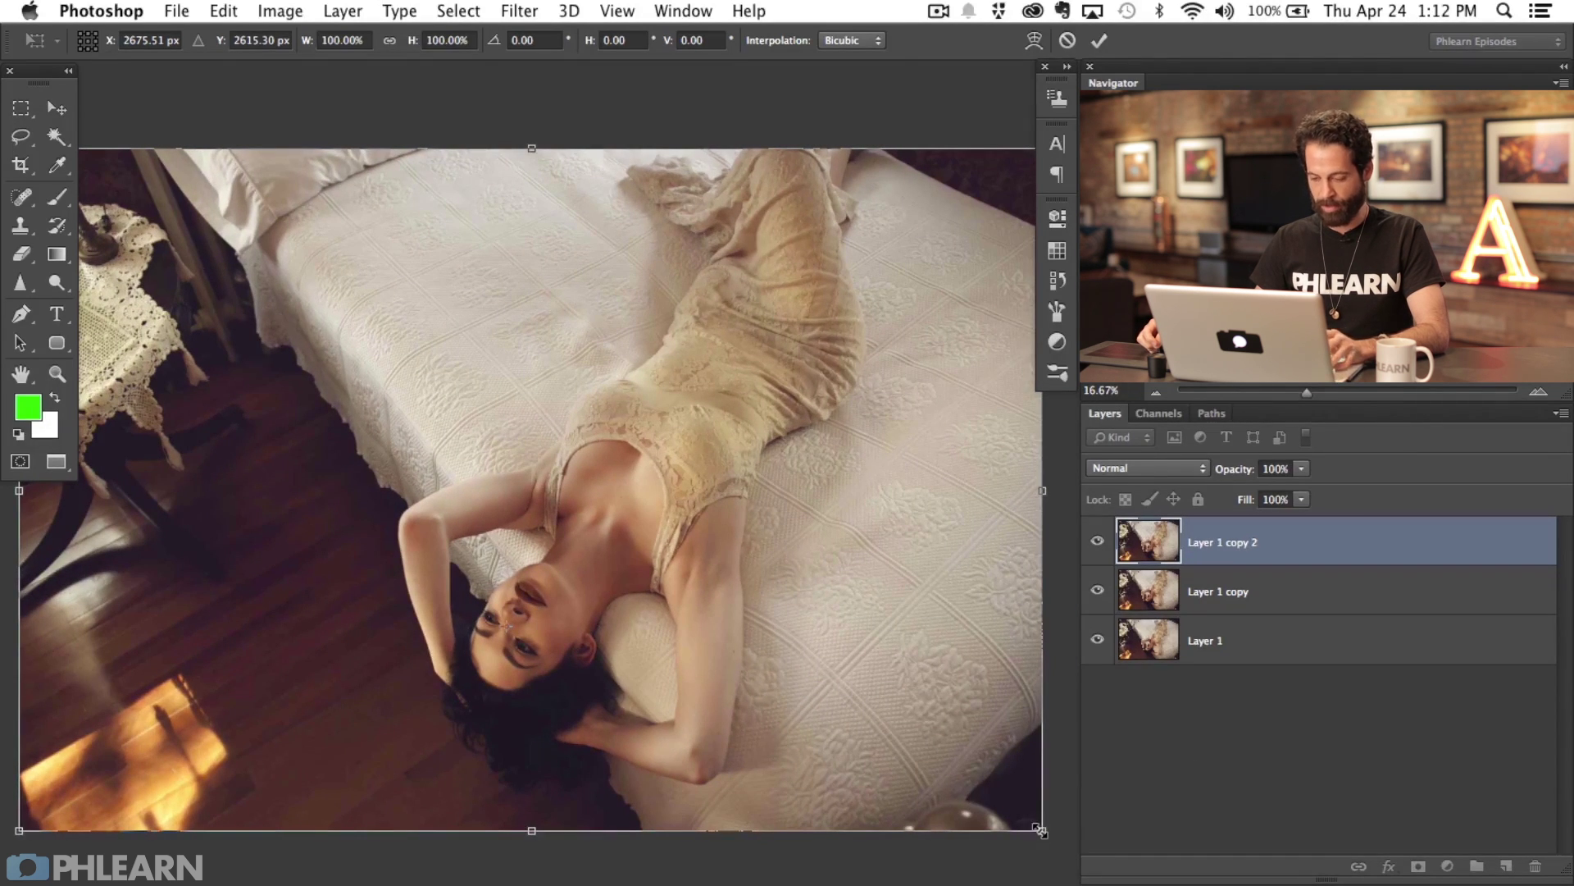
drag(1041, 833, 1043, 831)
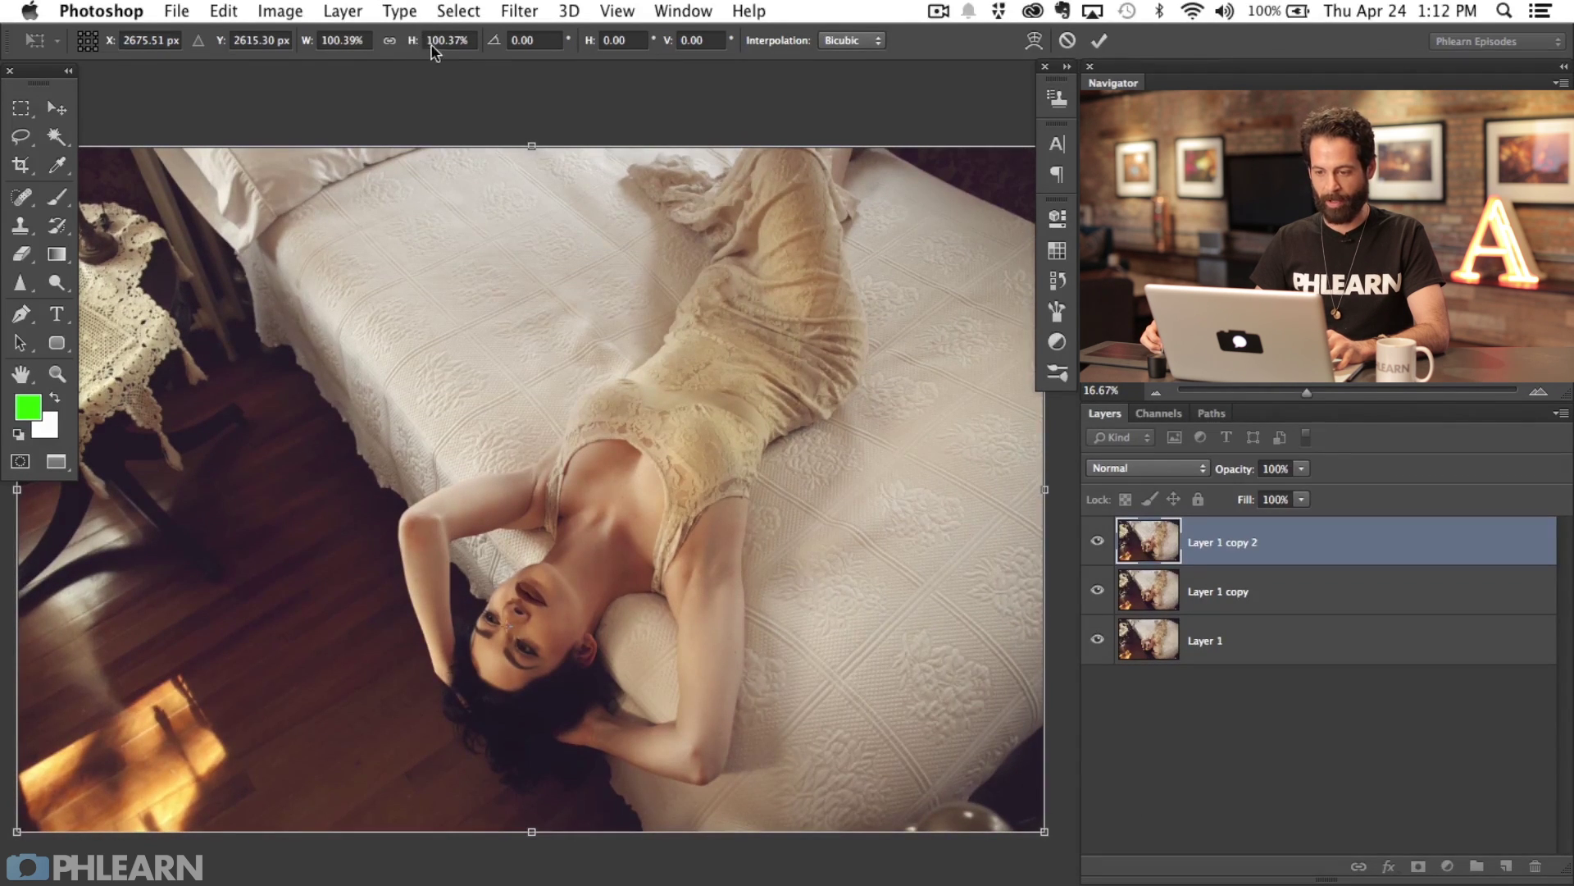
Scale the copy to 101% with linked width and height, rotate it 0.6°, and apply
click(471, 43)
text(101)
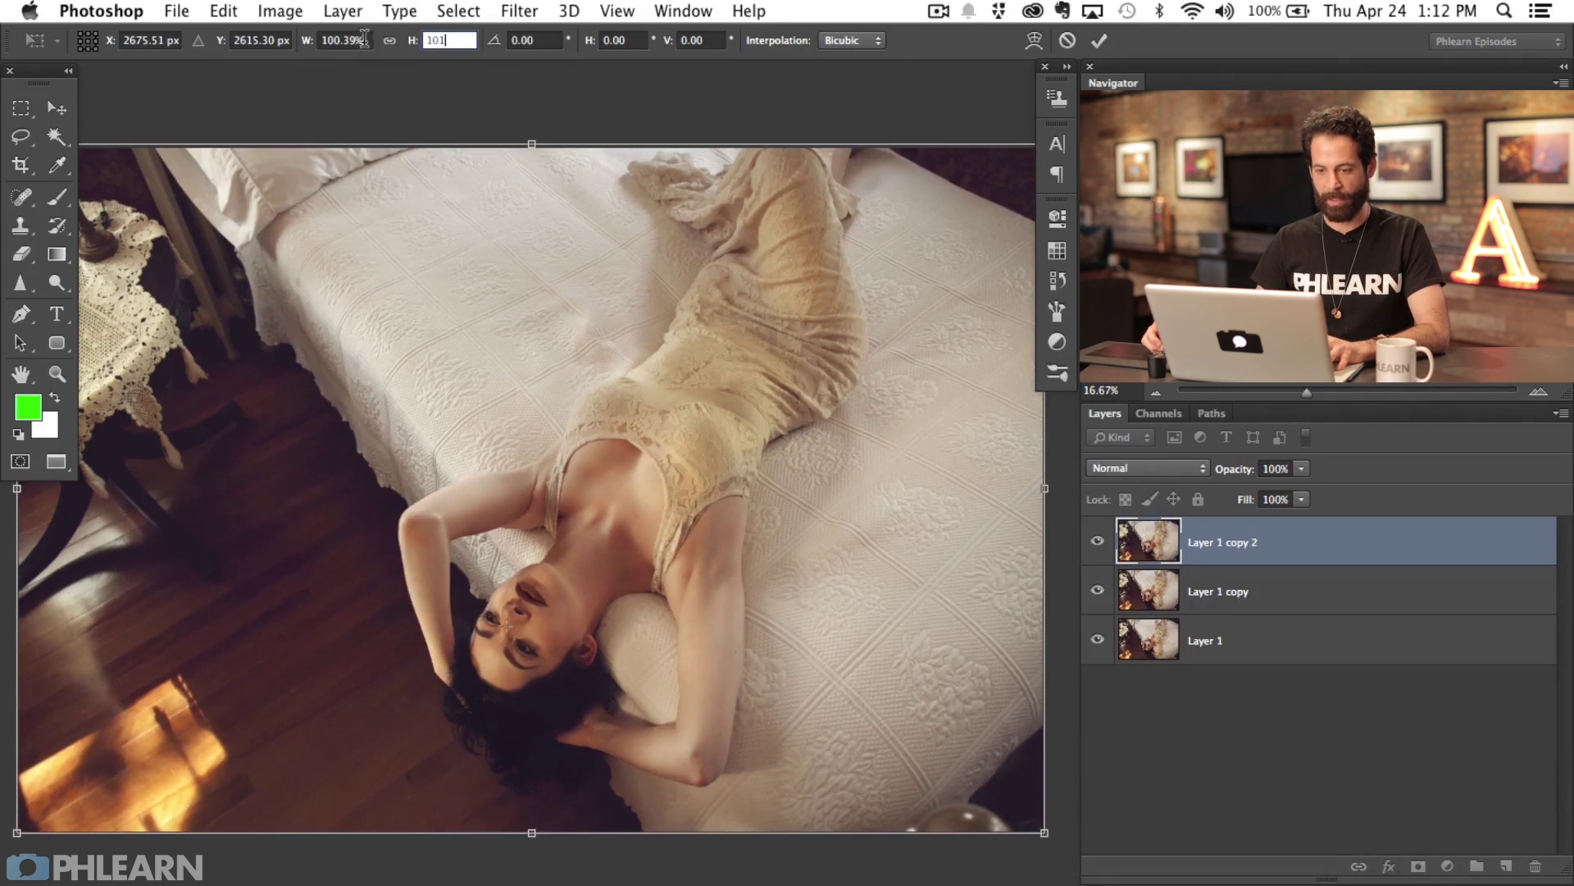
click(389, 40)
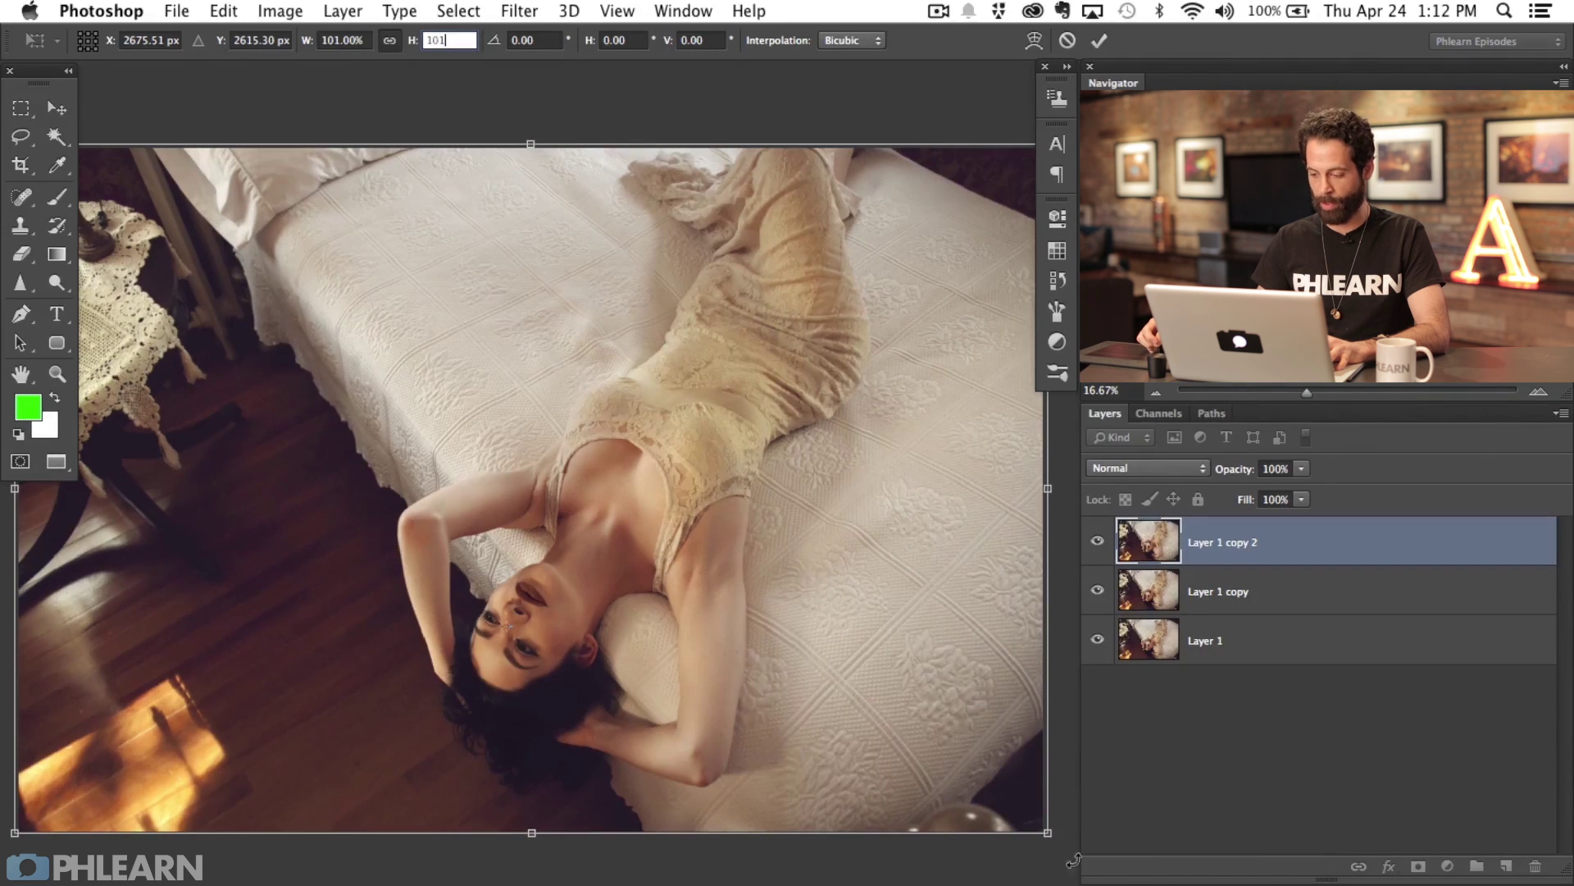
key(Return)
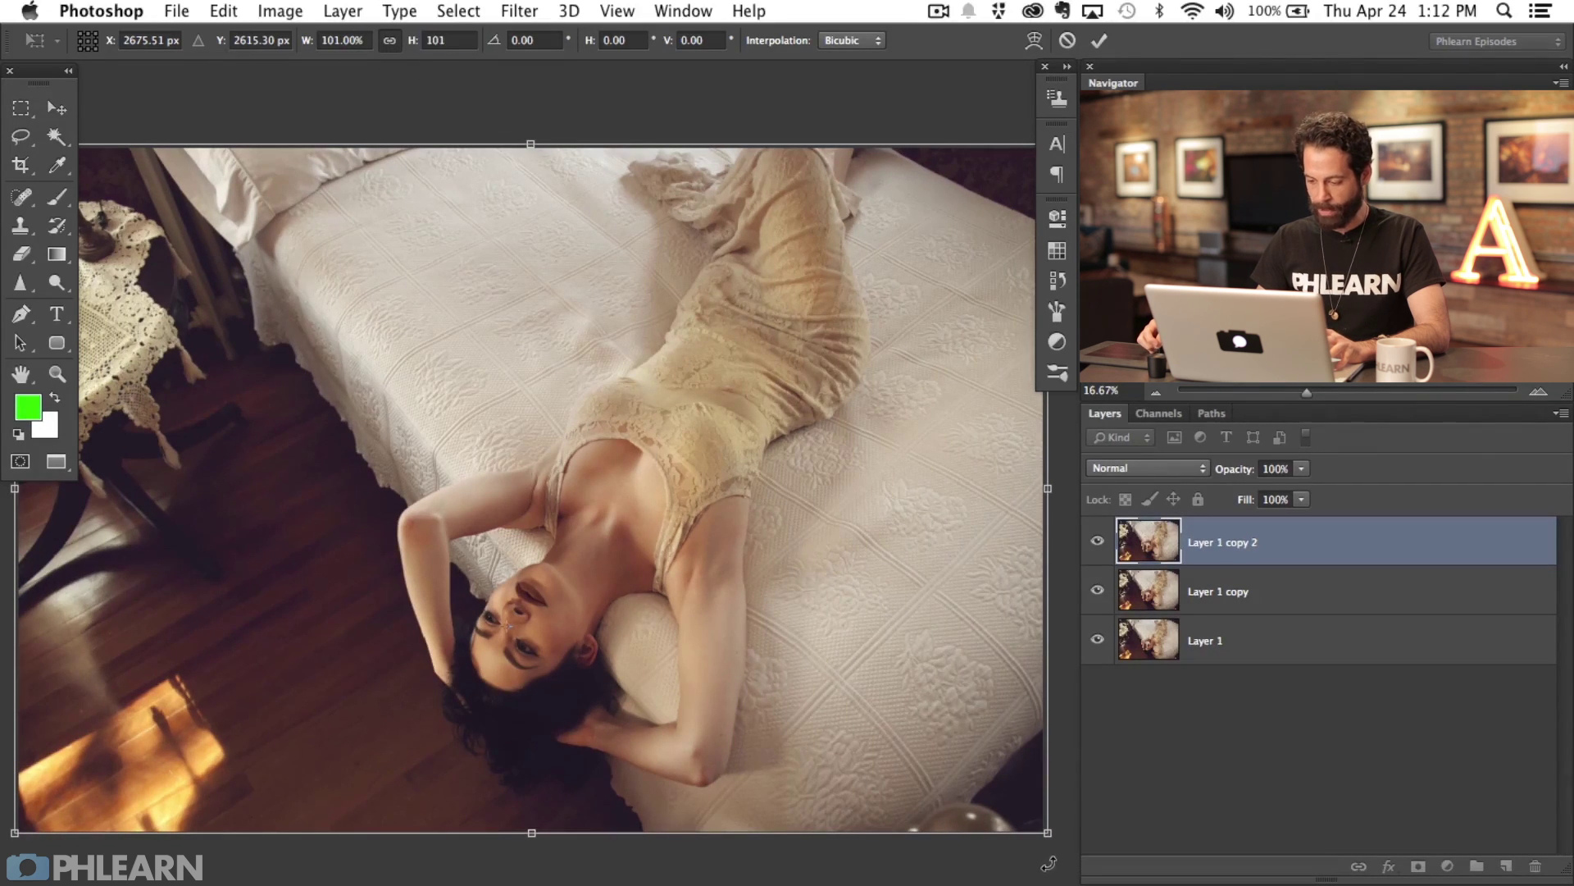
drag(1049, 862, 1049, 868)
drag(494, 41, 476, 47)
text(.6)
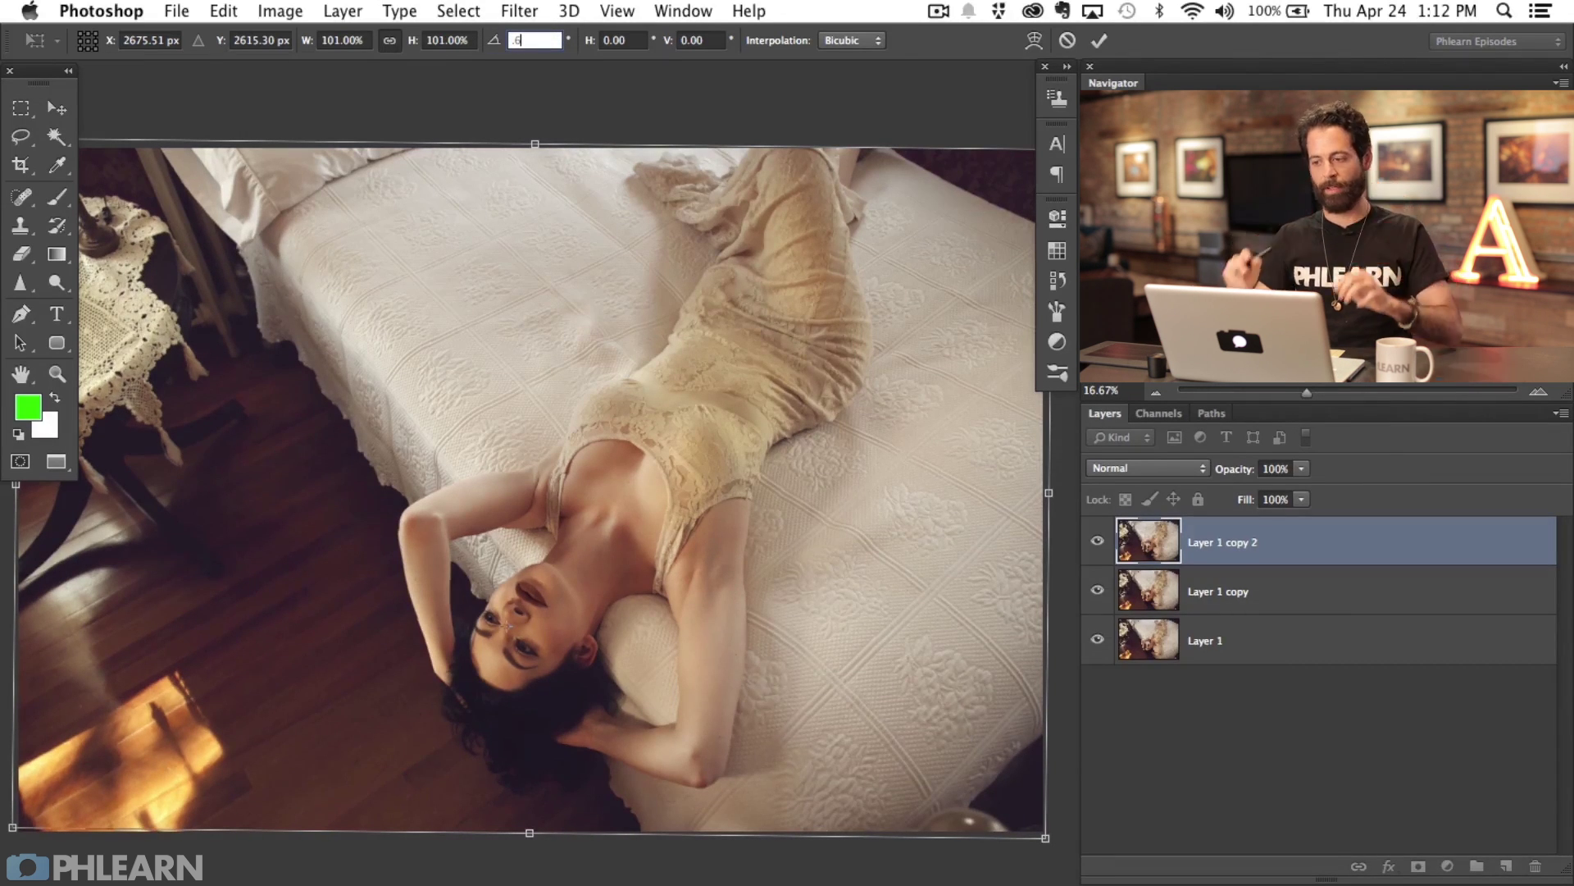
key(Return)
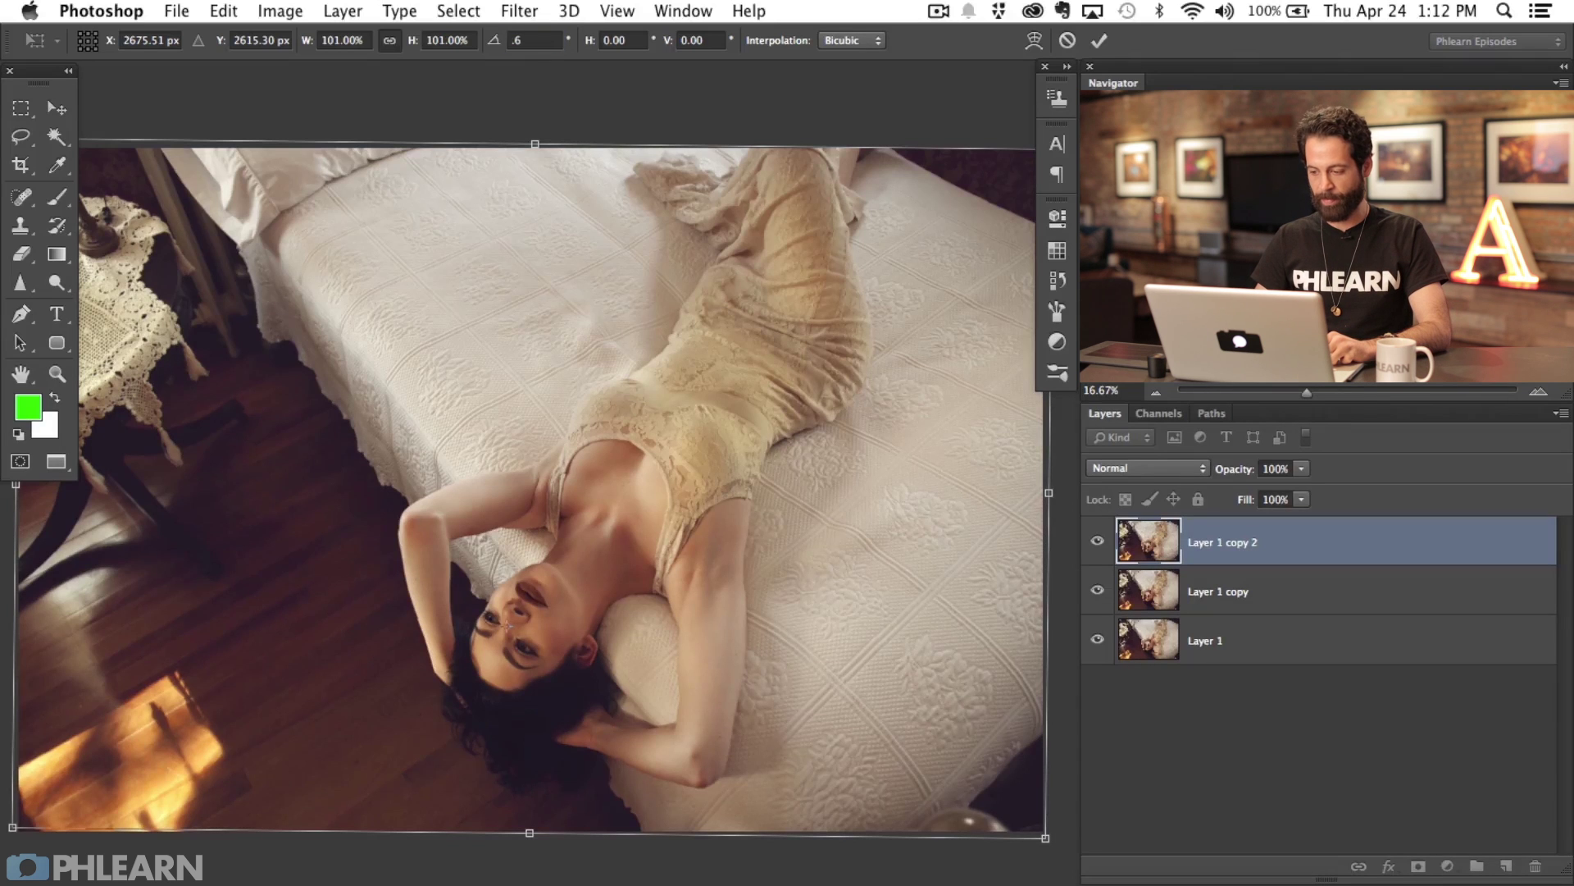
key(Return)
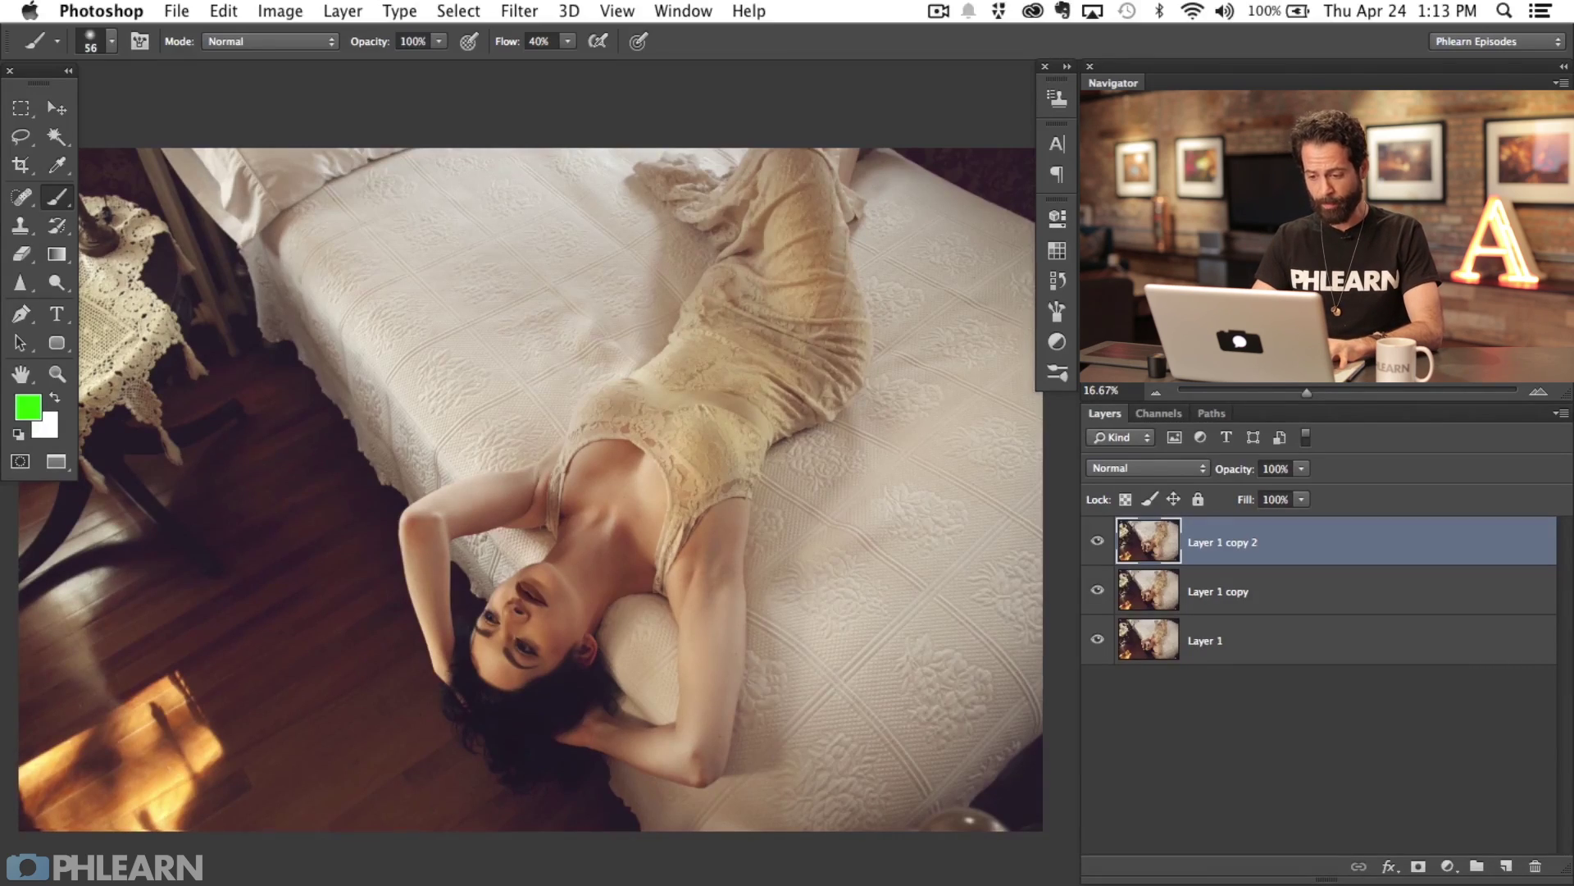
Make four more scaled and rotated copies, up to Layer 1 copy 7
key(super+j)
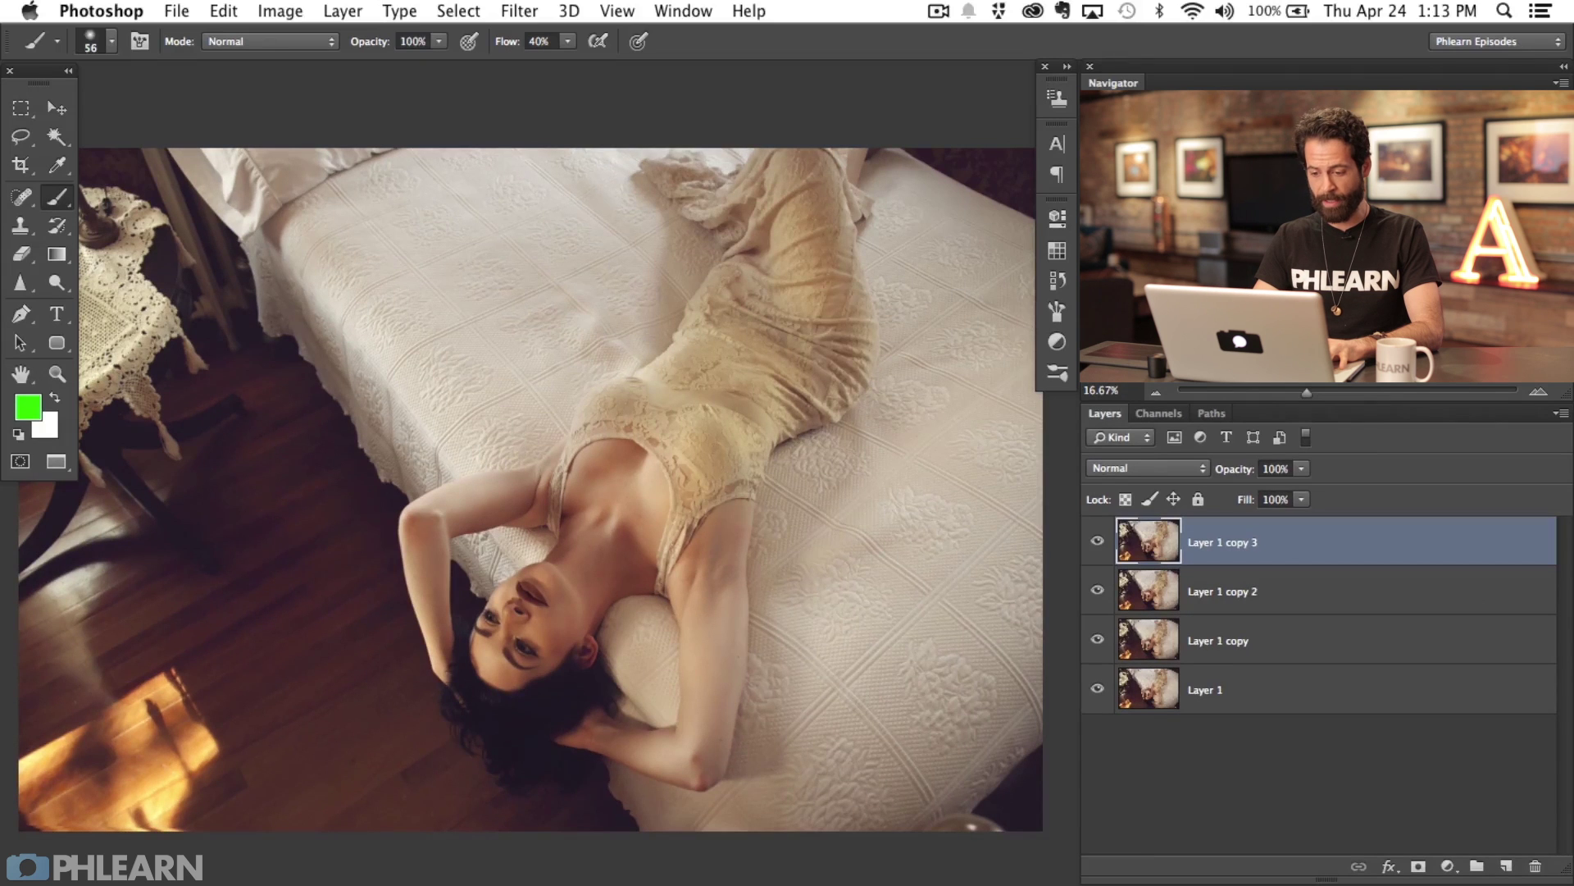
key(super+j)
key(super+j)
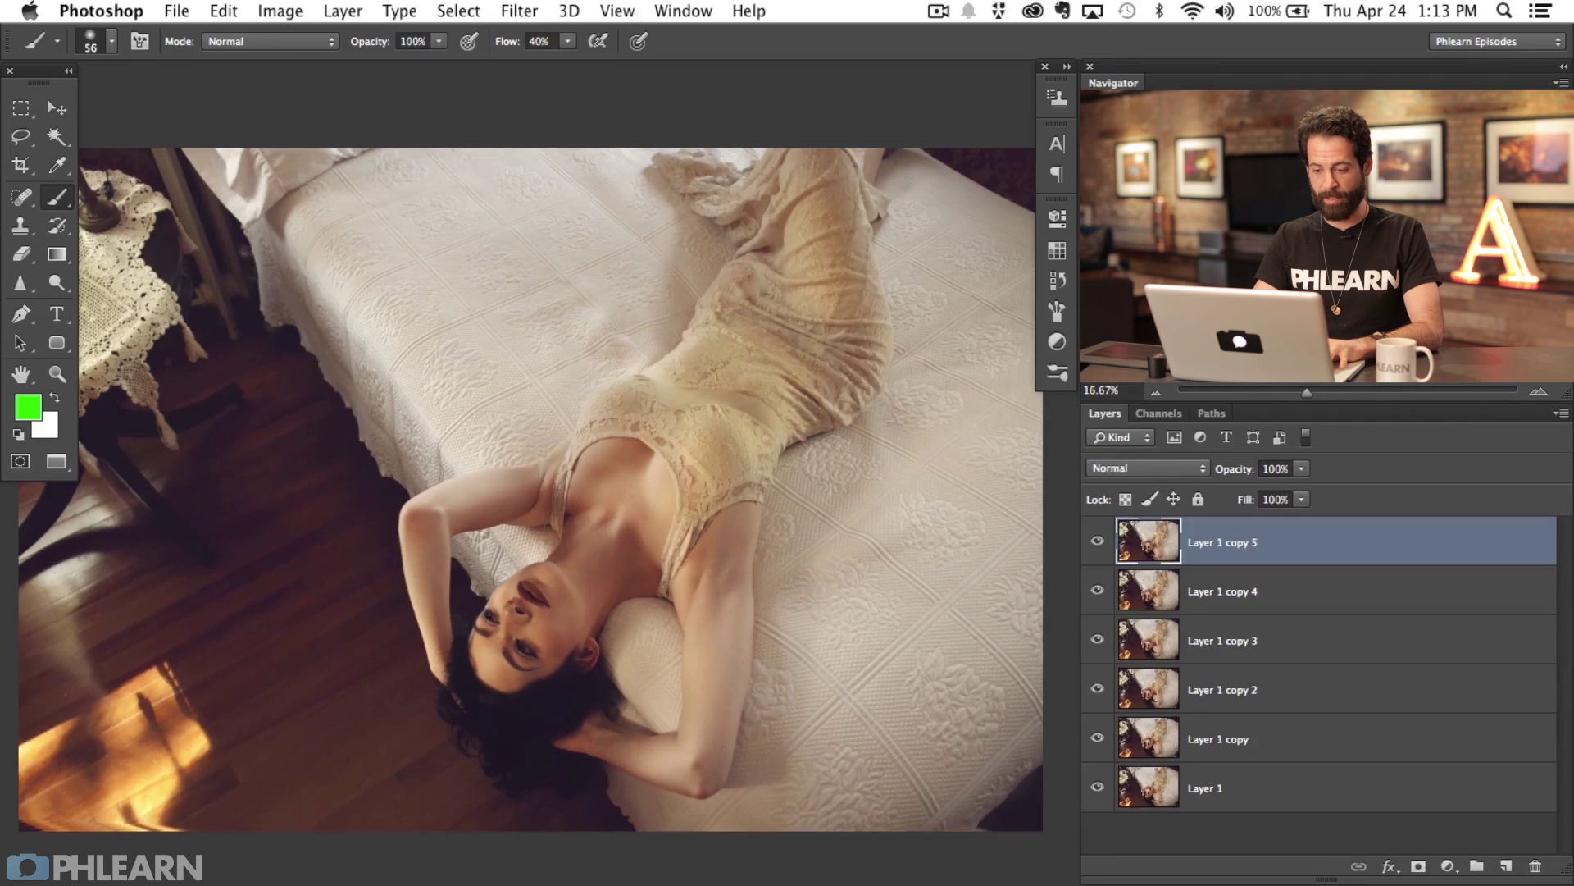
key(super+j)
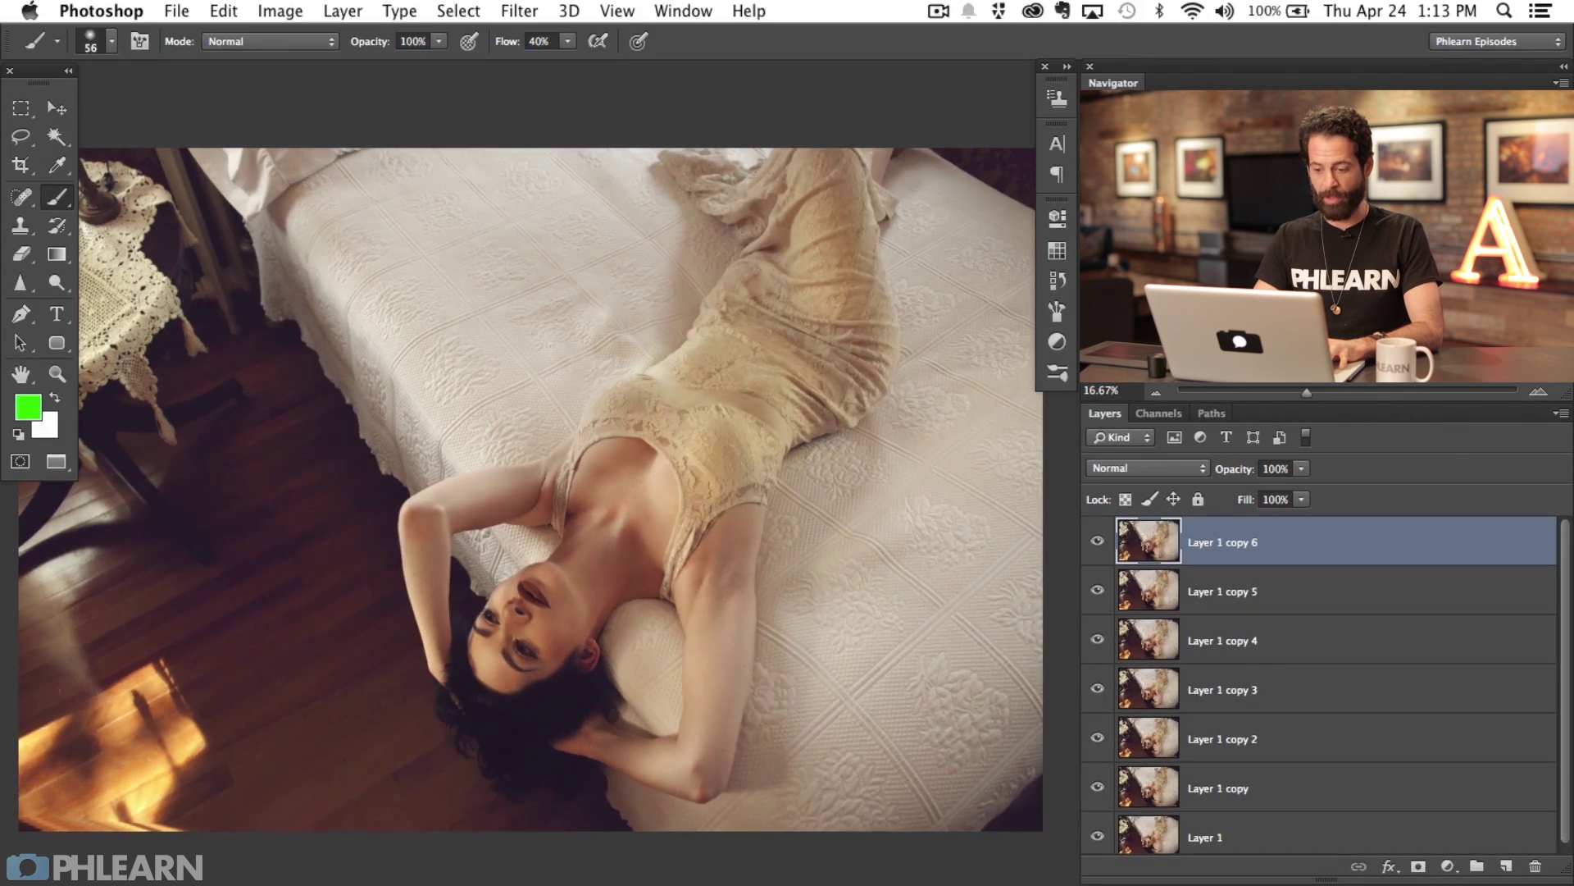
key(super+j)
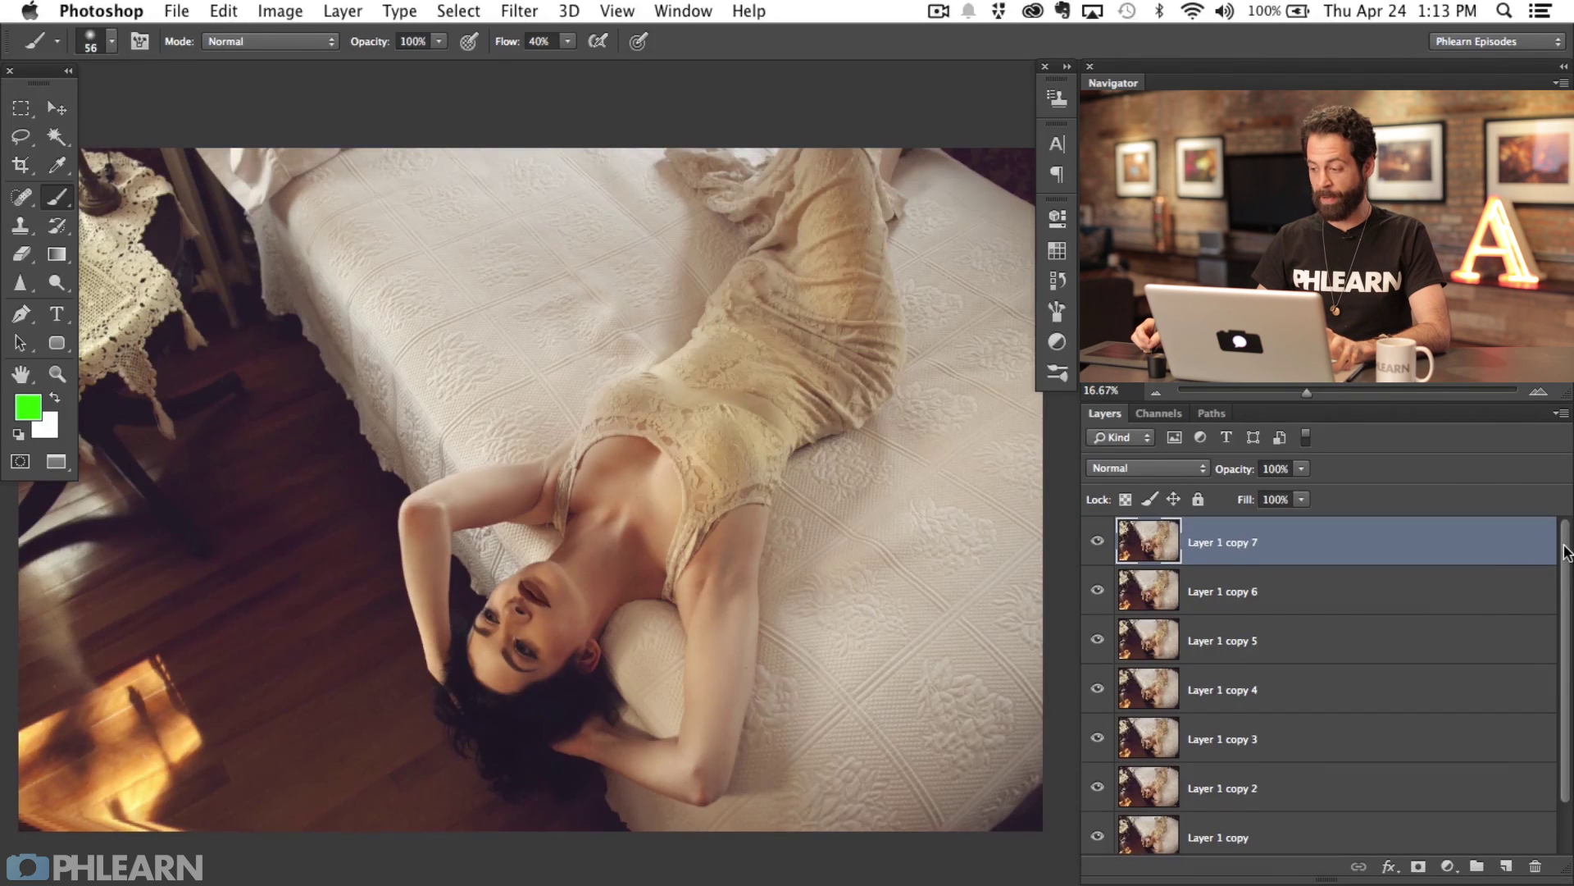
Hide copies 7 down to 3 one by one, then show them all again to compare
click(1096, 543)
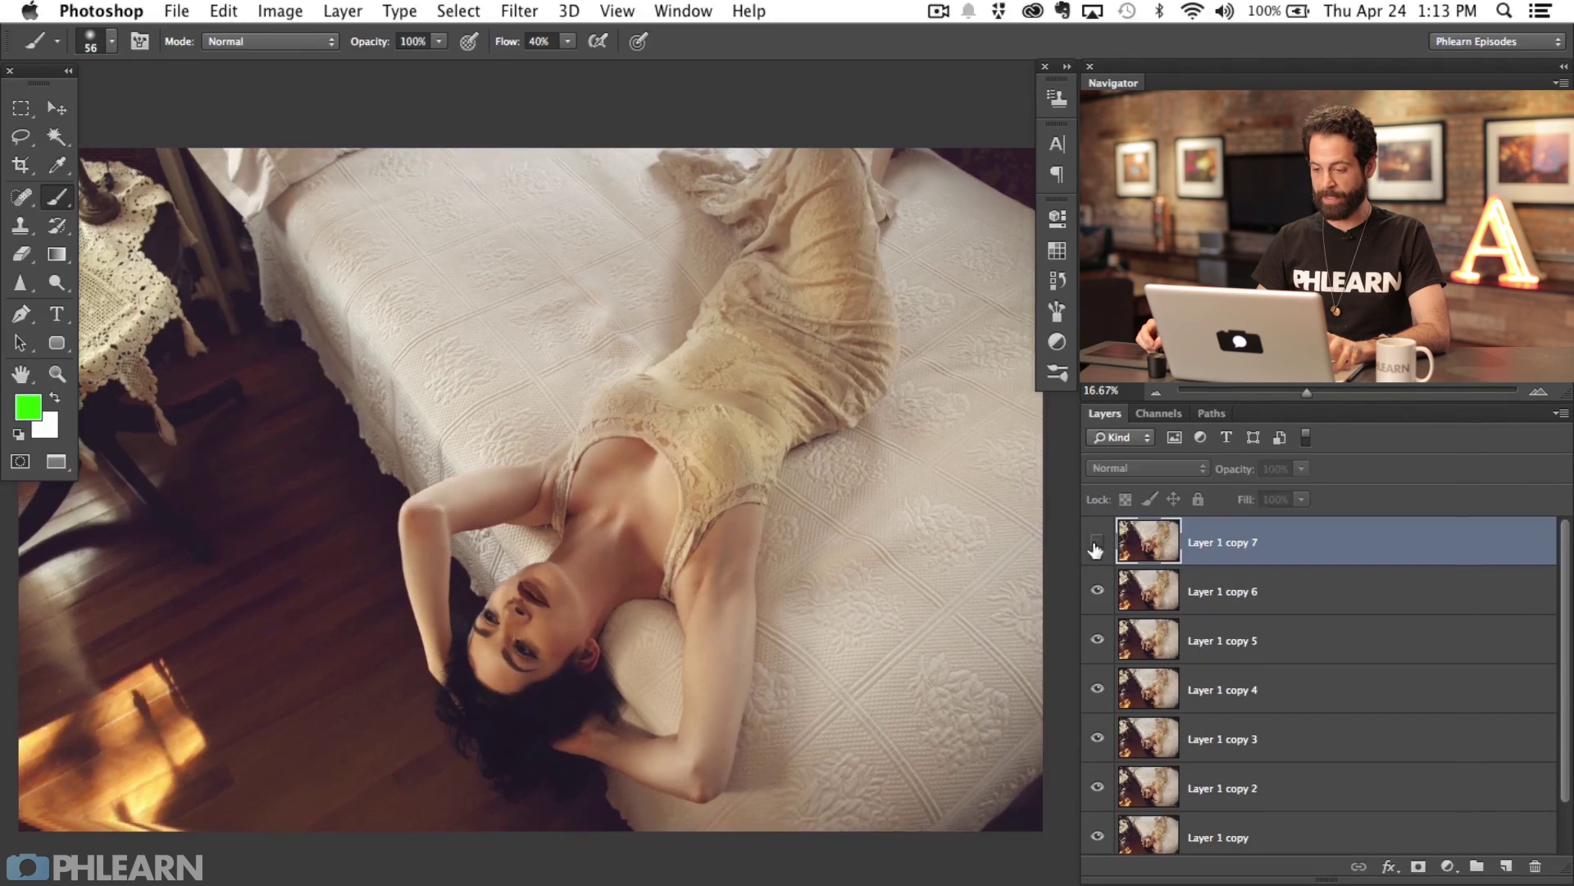
click(1096, 591)
click(1098, 642)
click(1097, 689)
click(1096, 740)
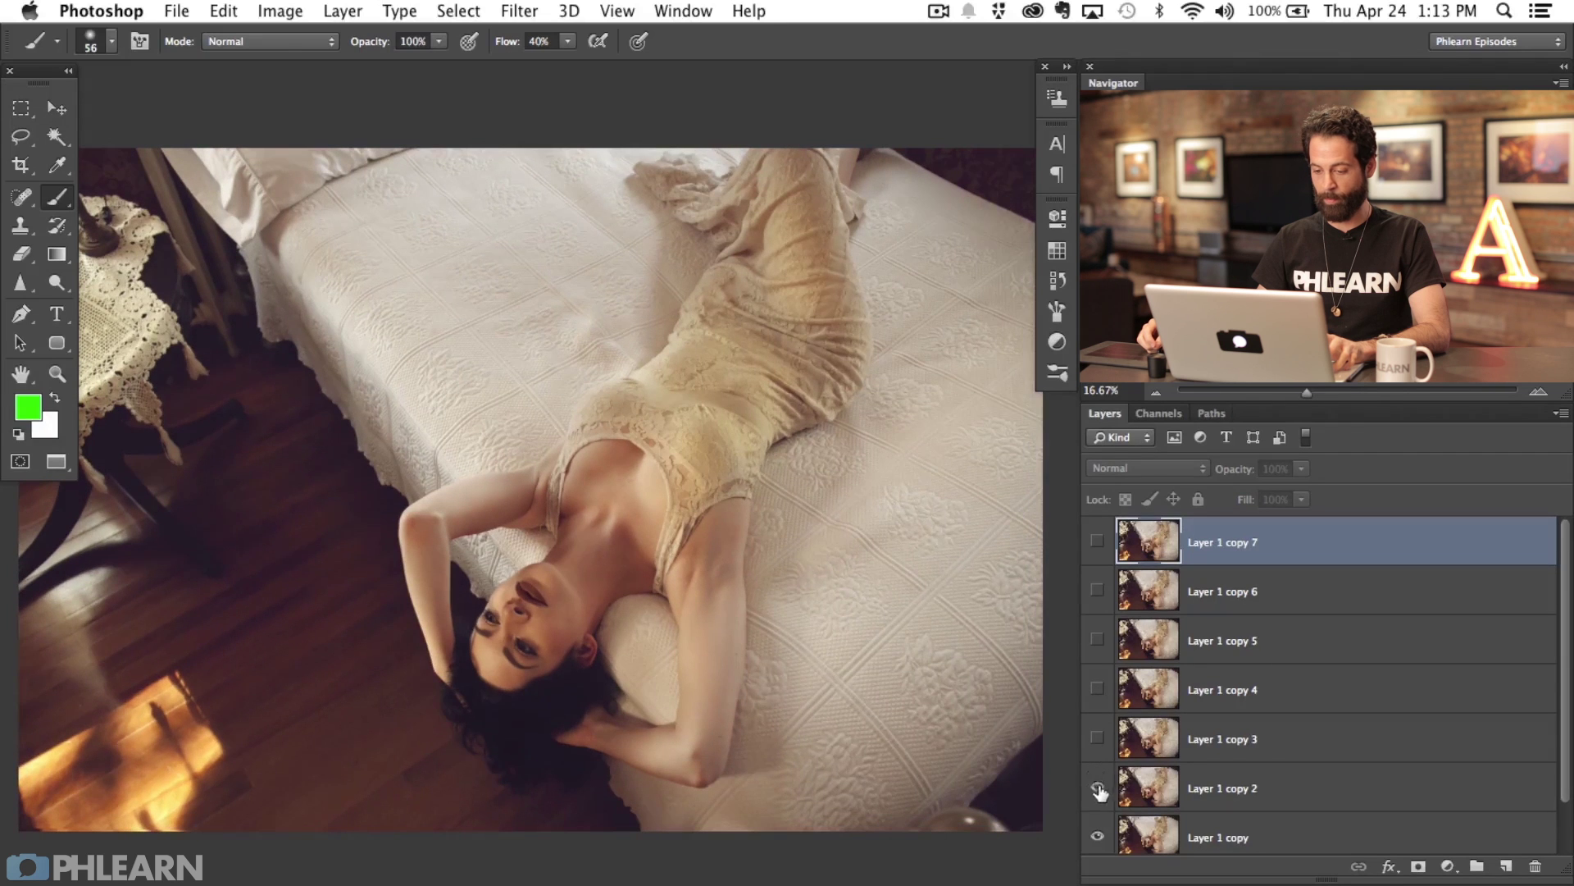
click(1098, 788)
click(1097, 738)
click(1097, 690)
click(1098, 640)
click(1098, 590)
click(1097, 541)
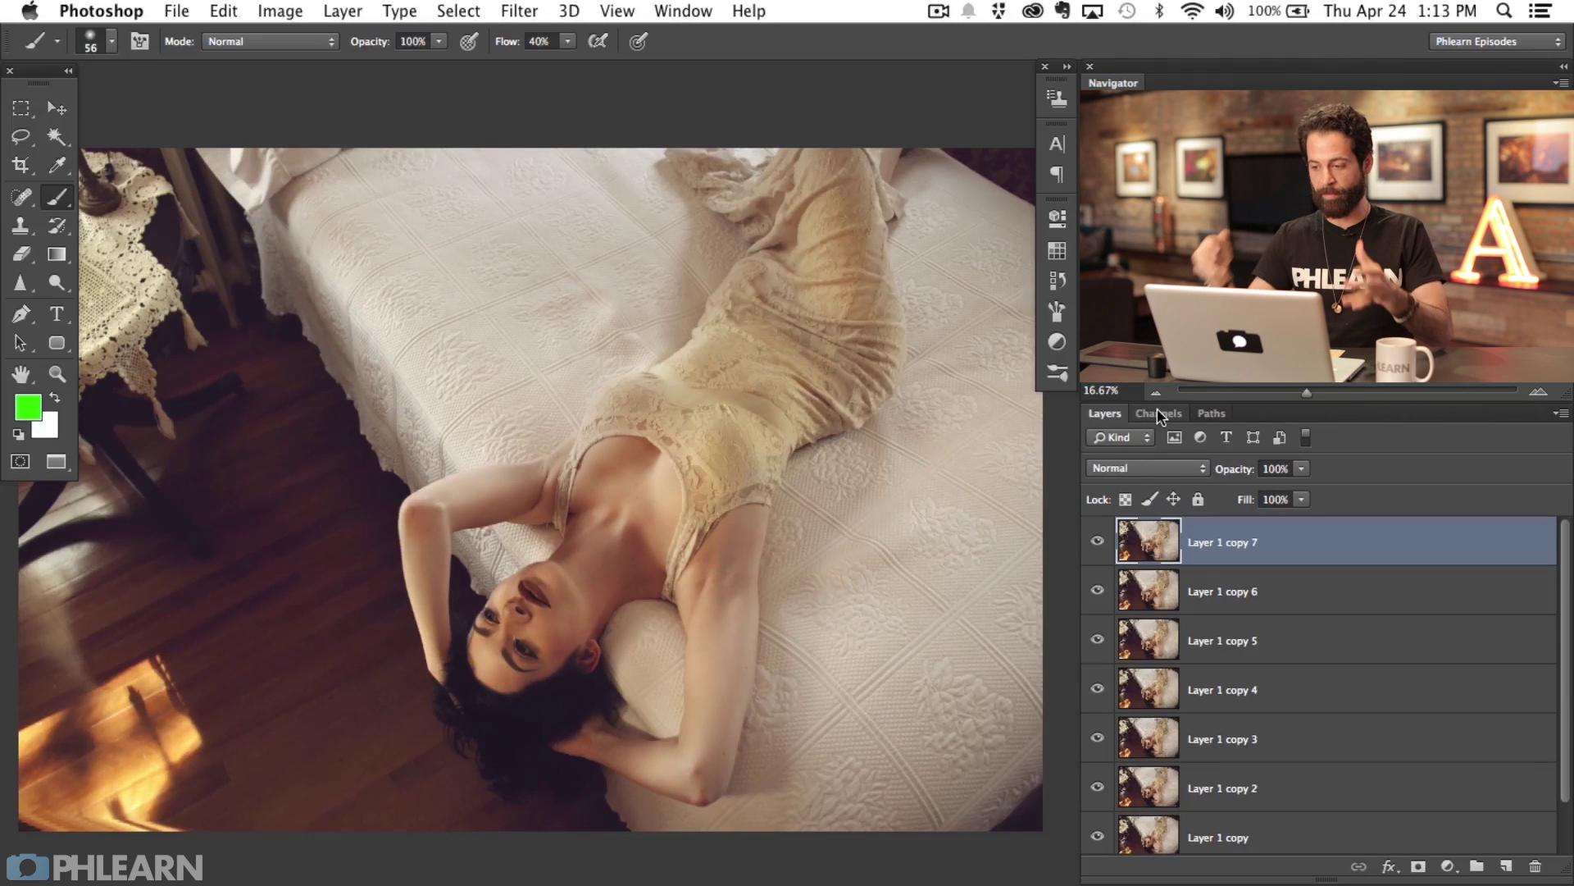
Select the copies from Layer 1 copy 6 down and try 40%, 70%, 10% and 30% opacity
mouse_move(799, 601)
mouse_down()
mouse_move(788, 565)
mouse_move(833, 569)
mouse_move(818, 605)
mouse_up()
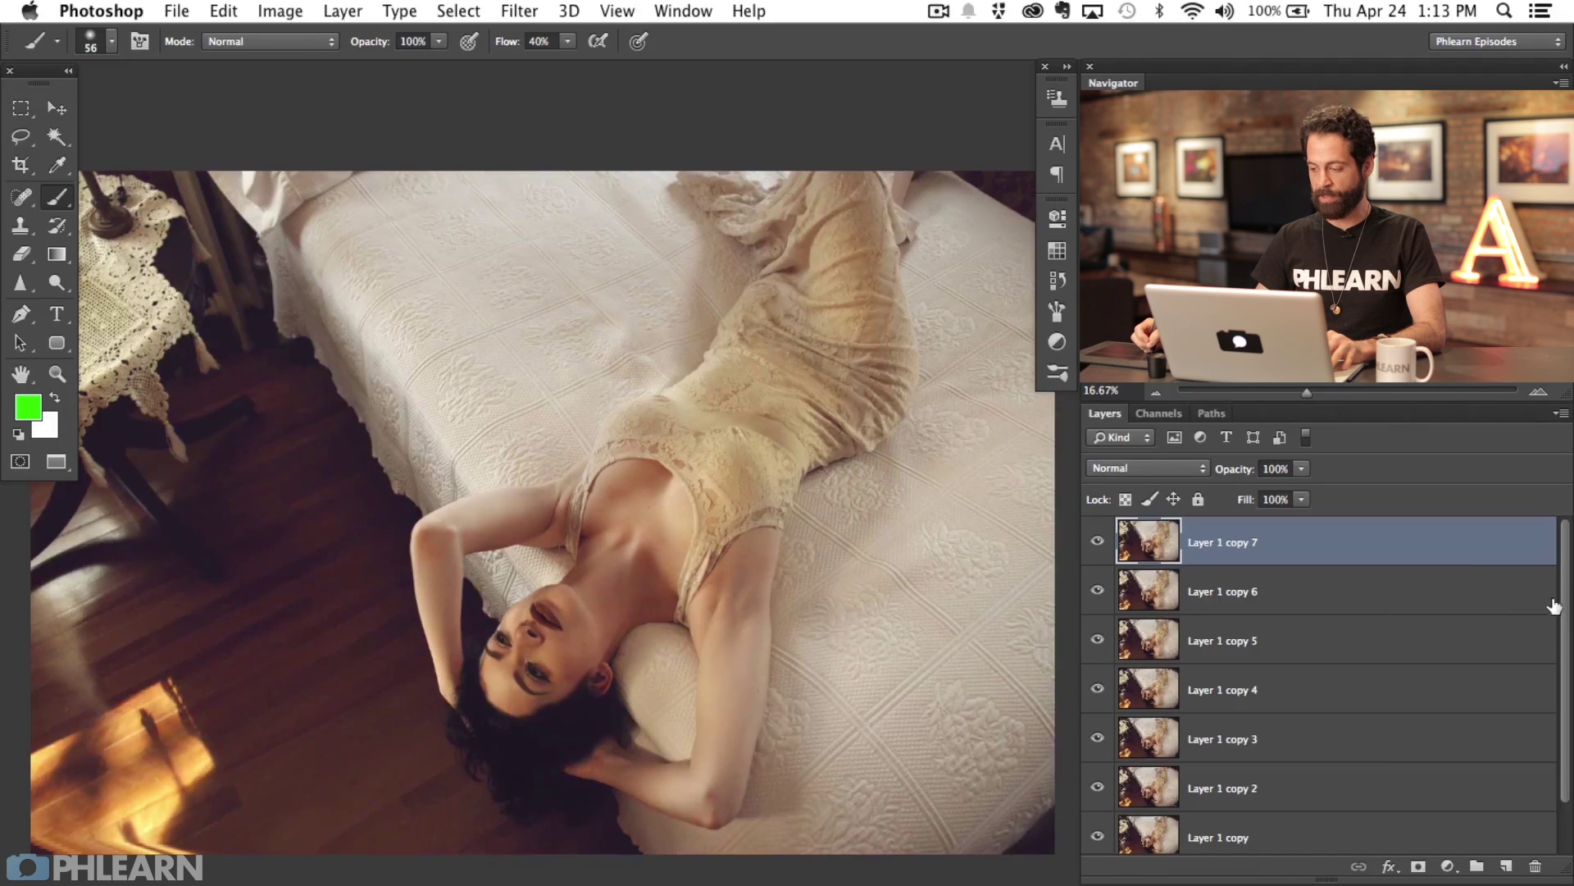
scroll(1556, 607, down, 2)
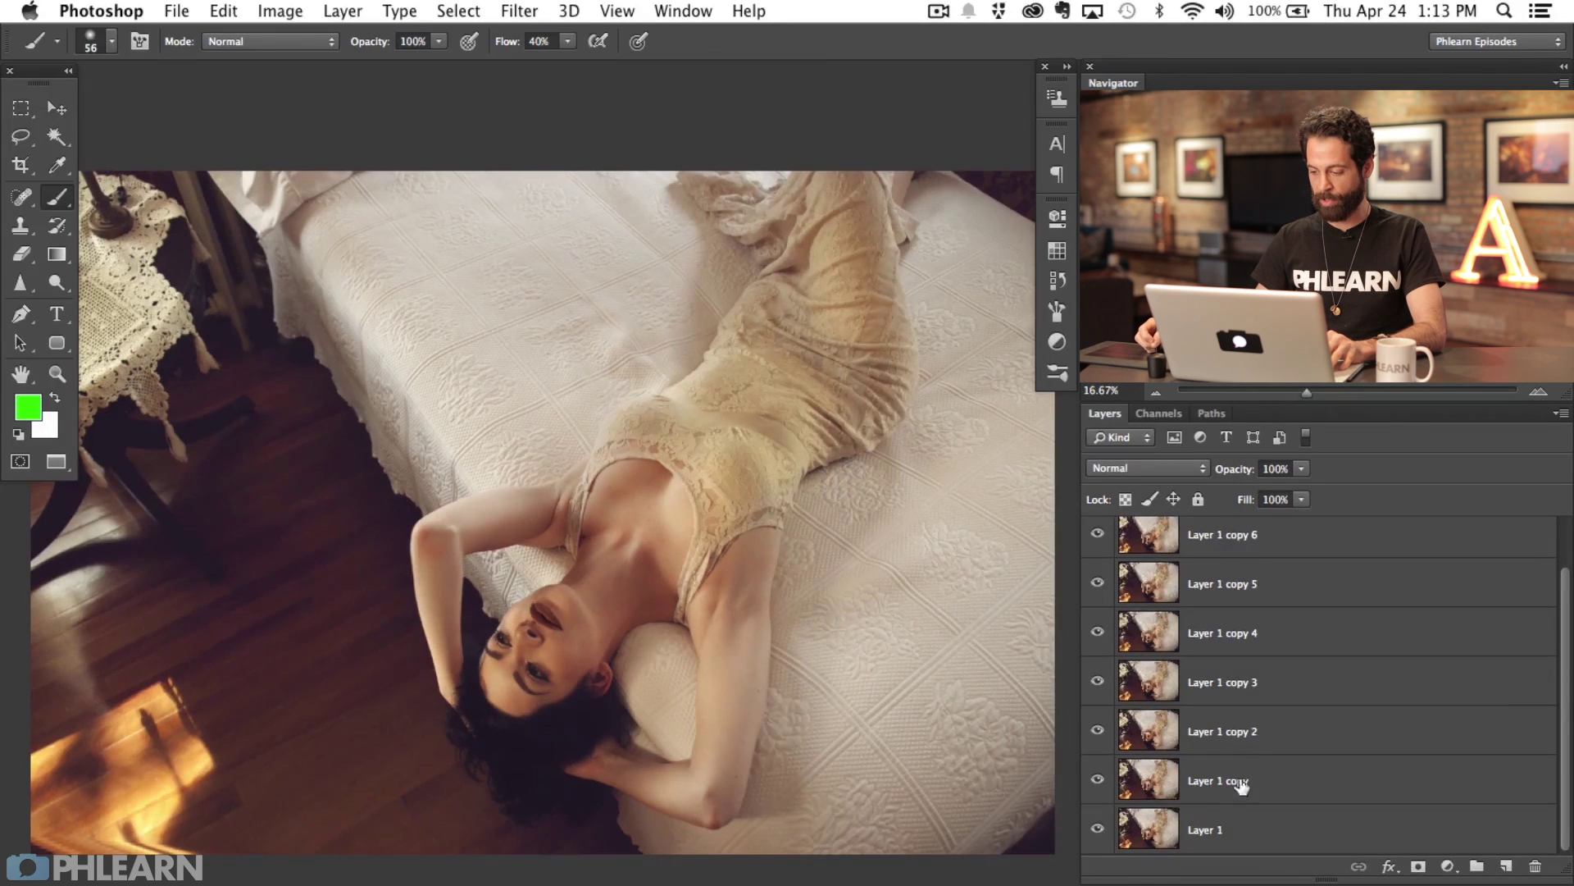
shift+click(1271, 779)
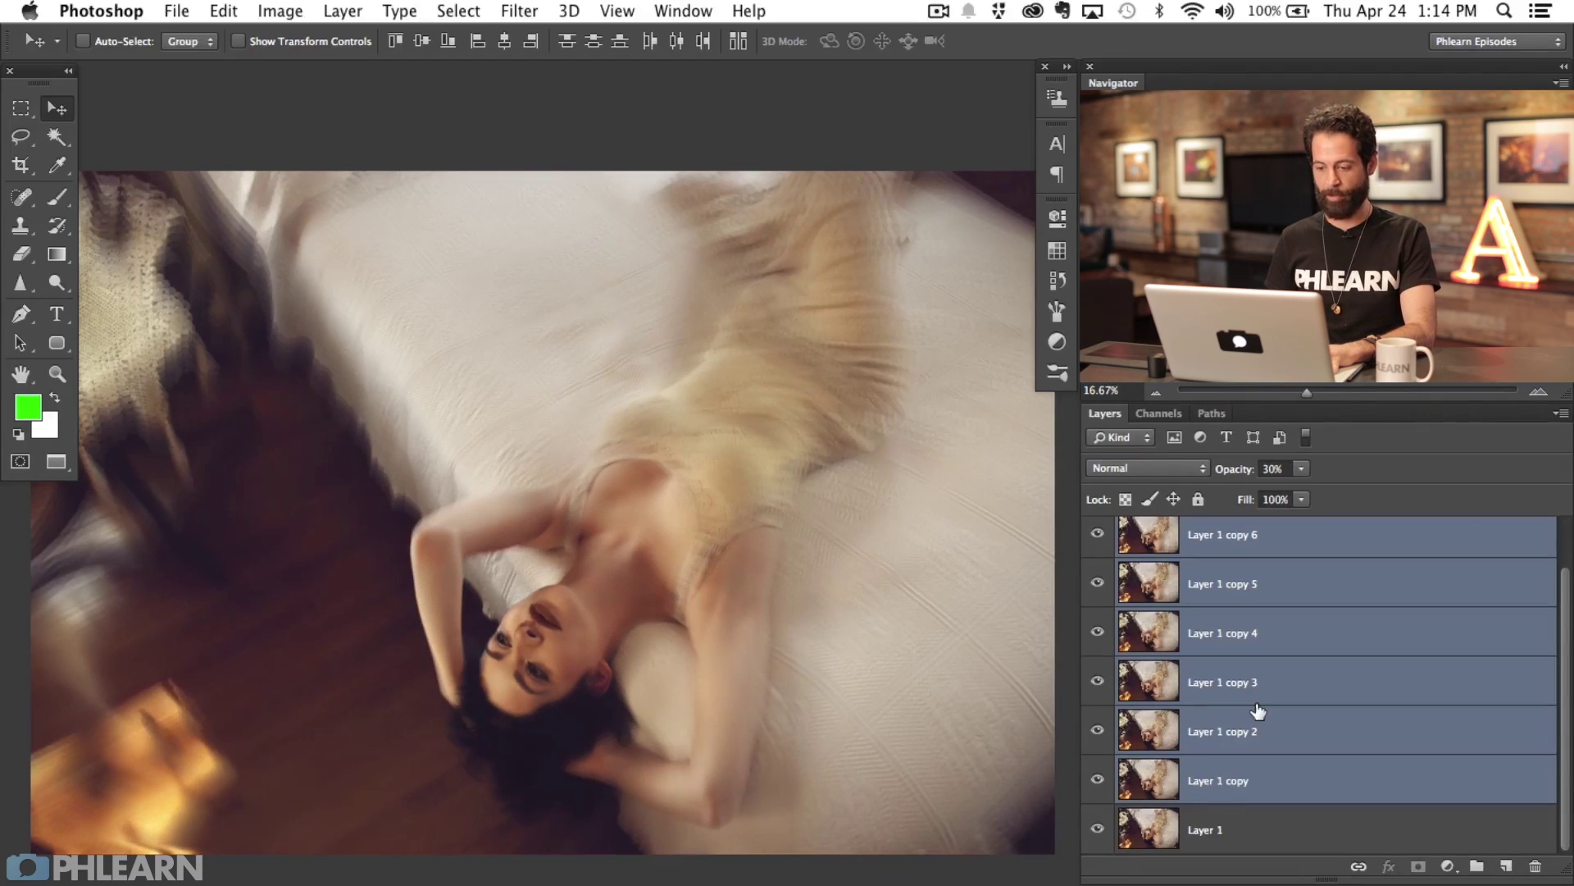
key(4)
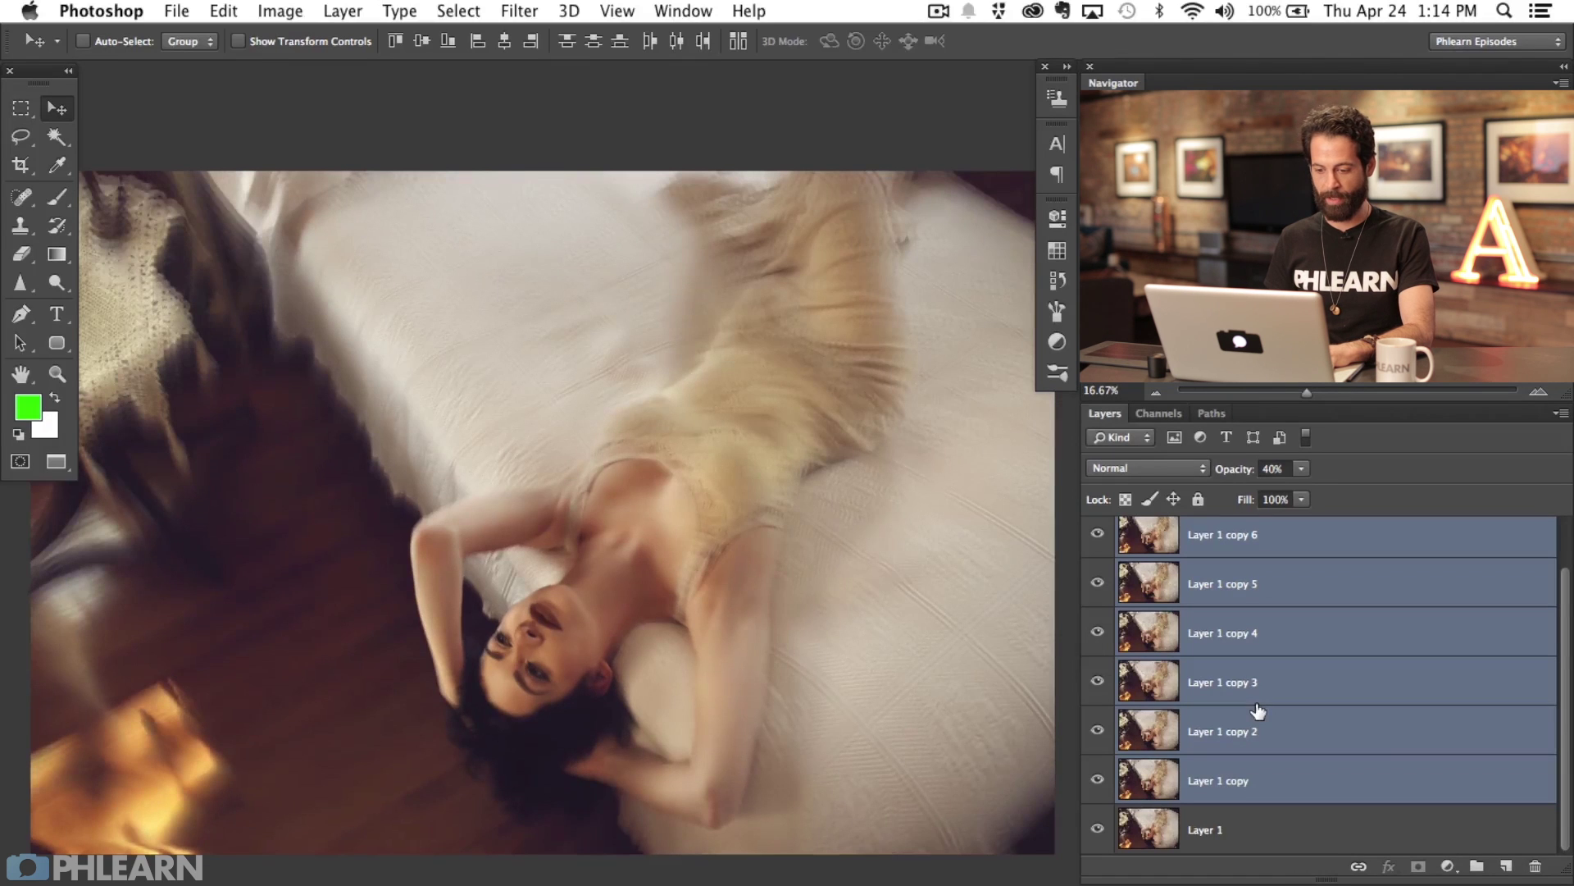
key(7)
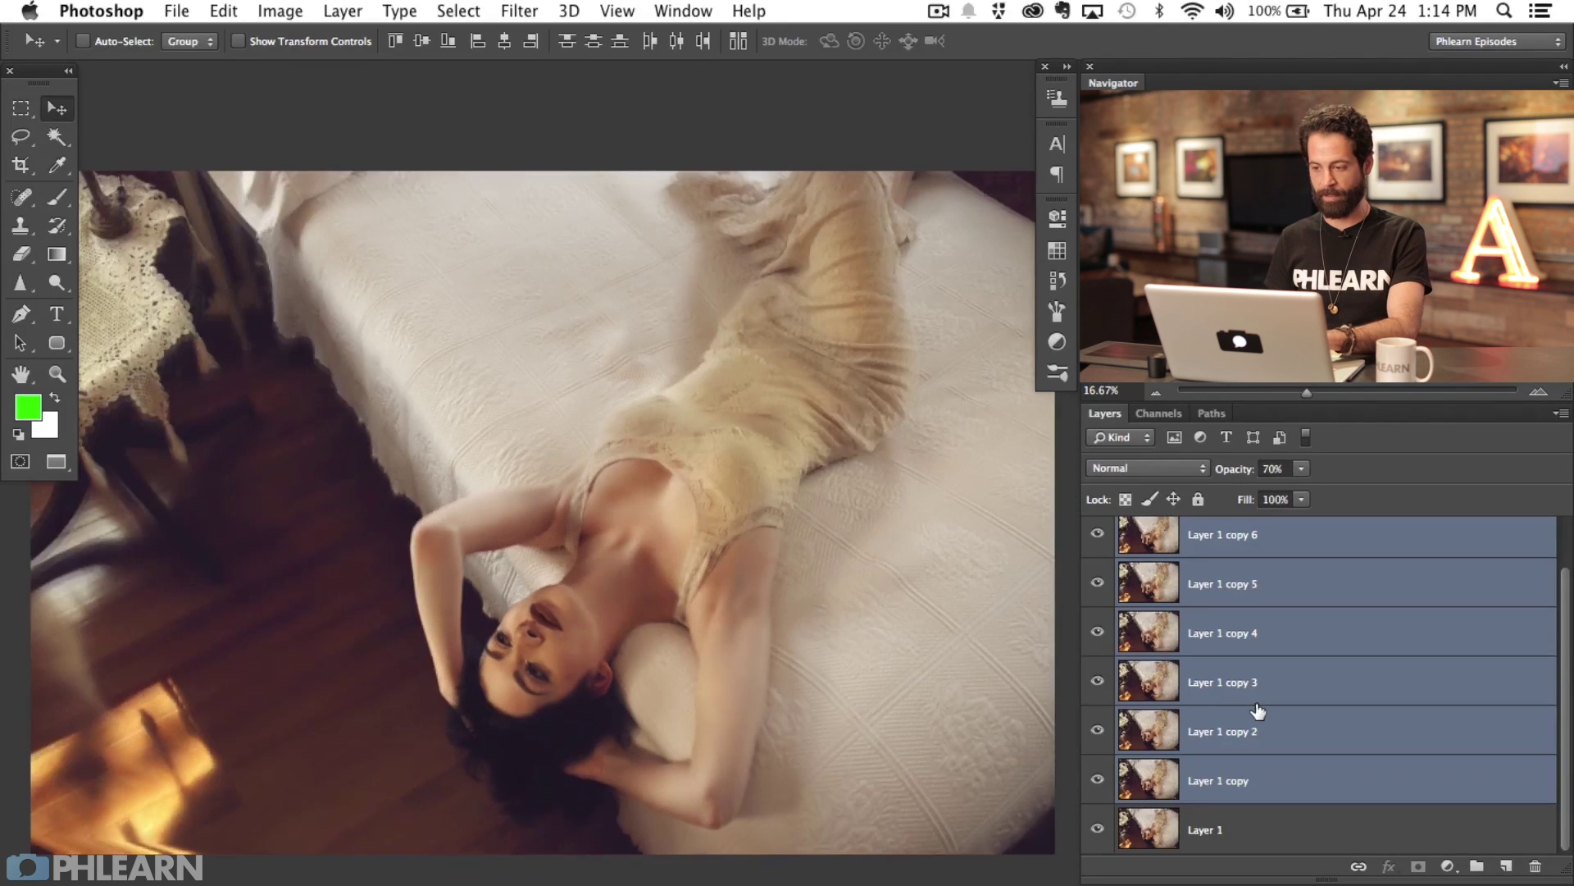
key(1)
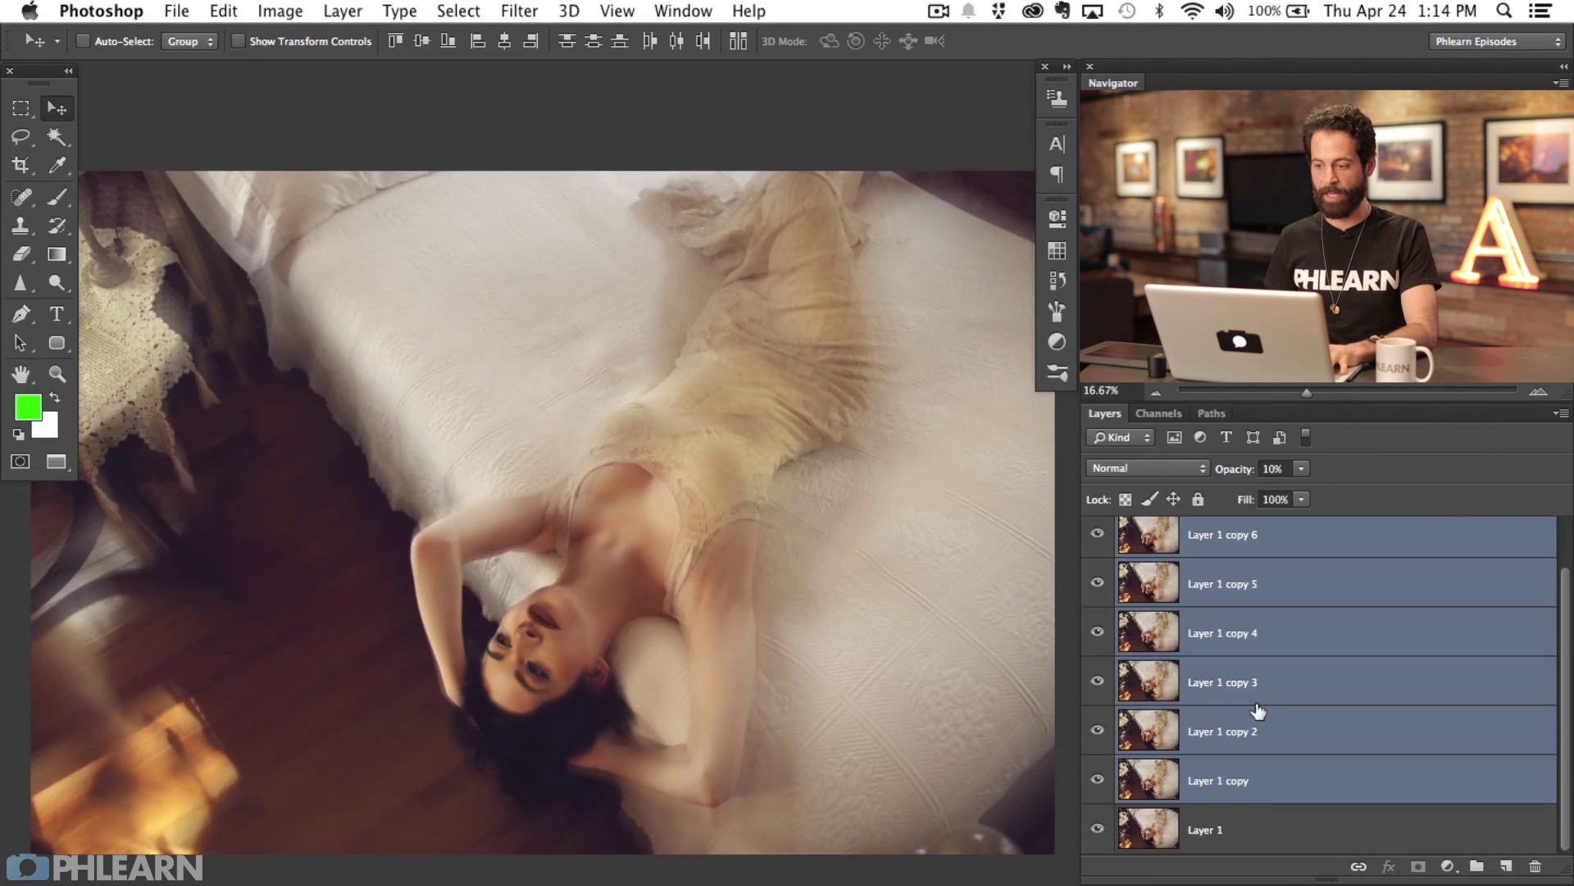
key(3)
Compare 50%, 40%, 70% and 80% opacity on the copies, settling on 50%
key(5)
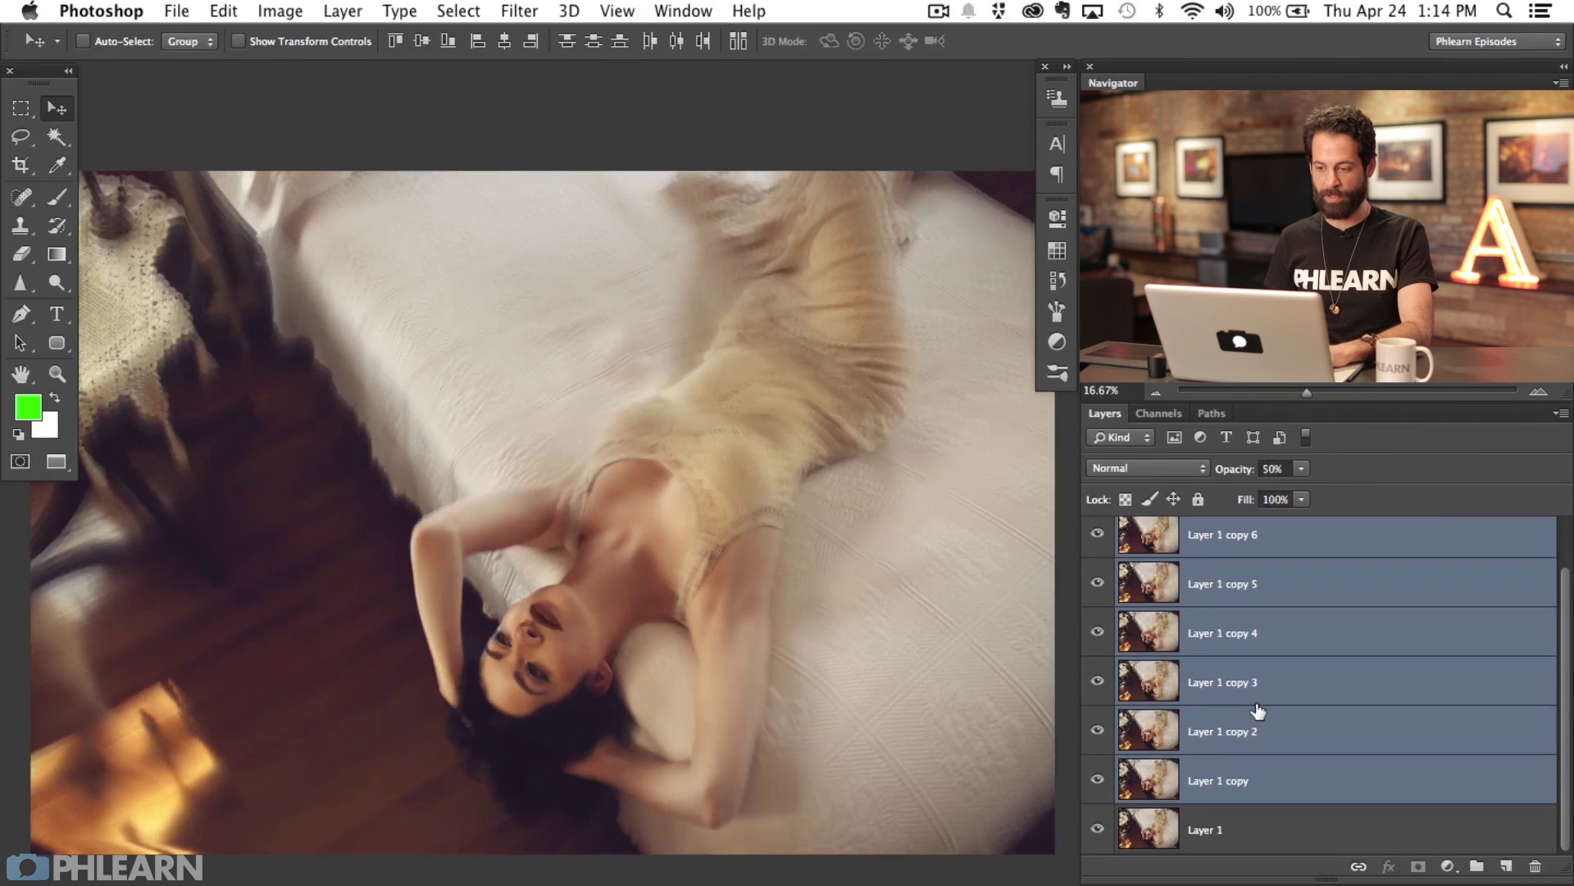
key(4)
key(4)
key(5)
key(7)
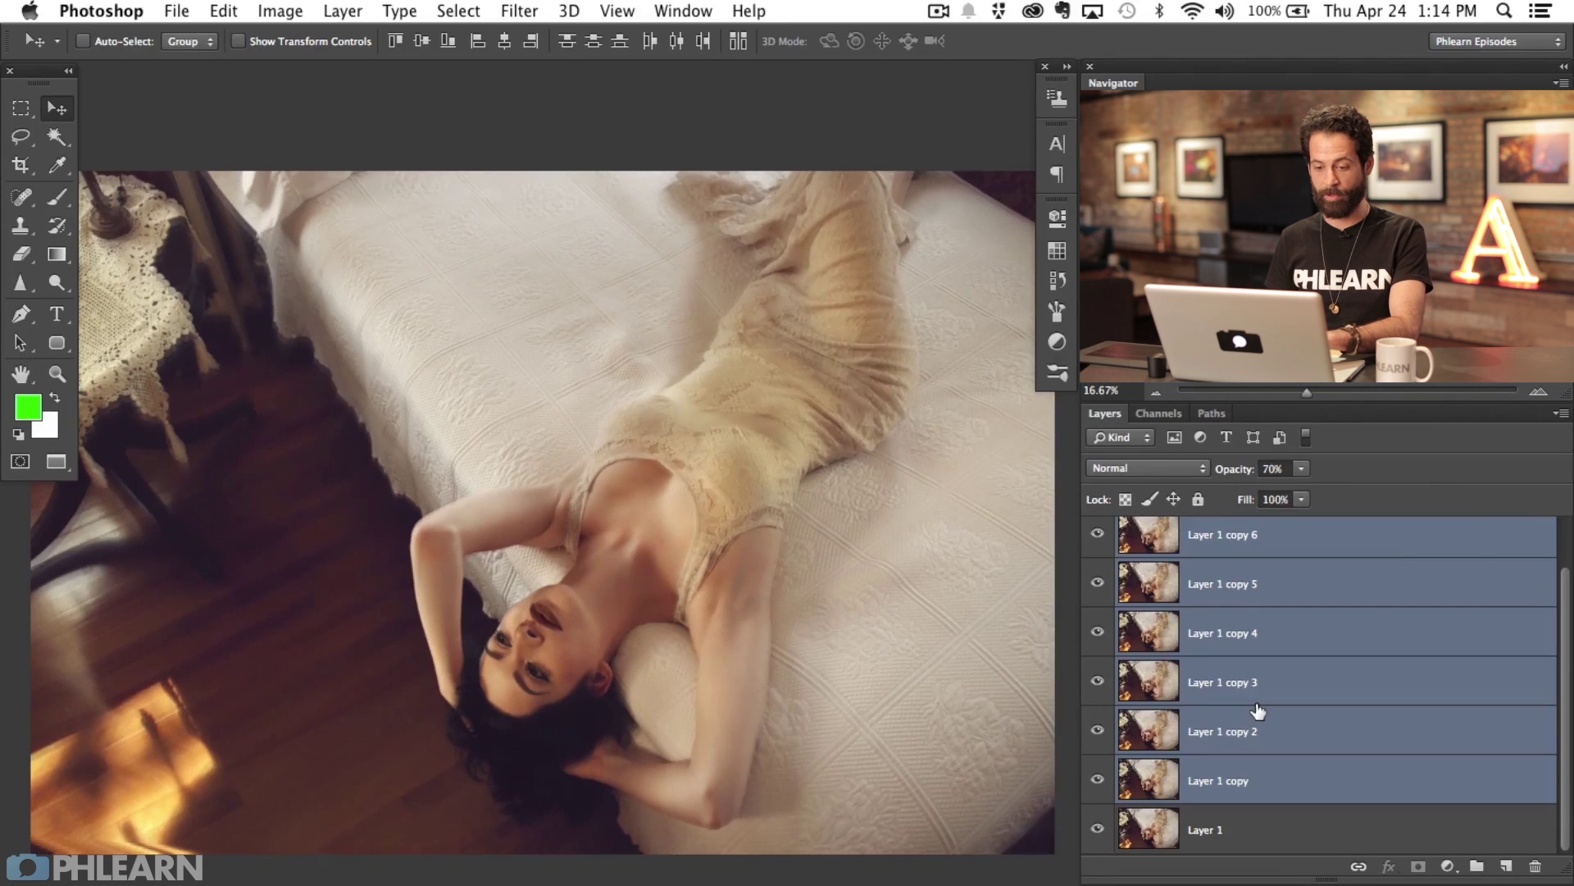
key(8)
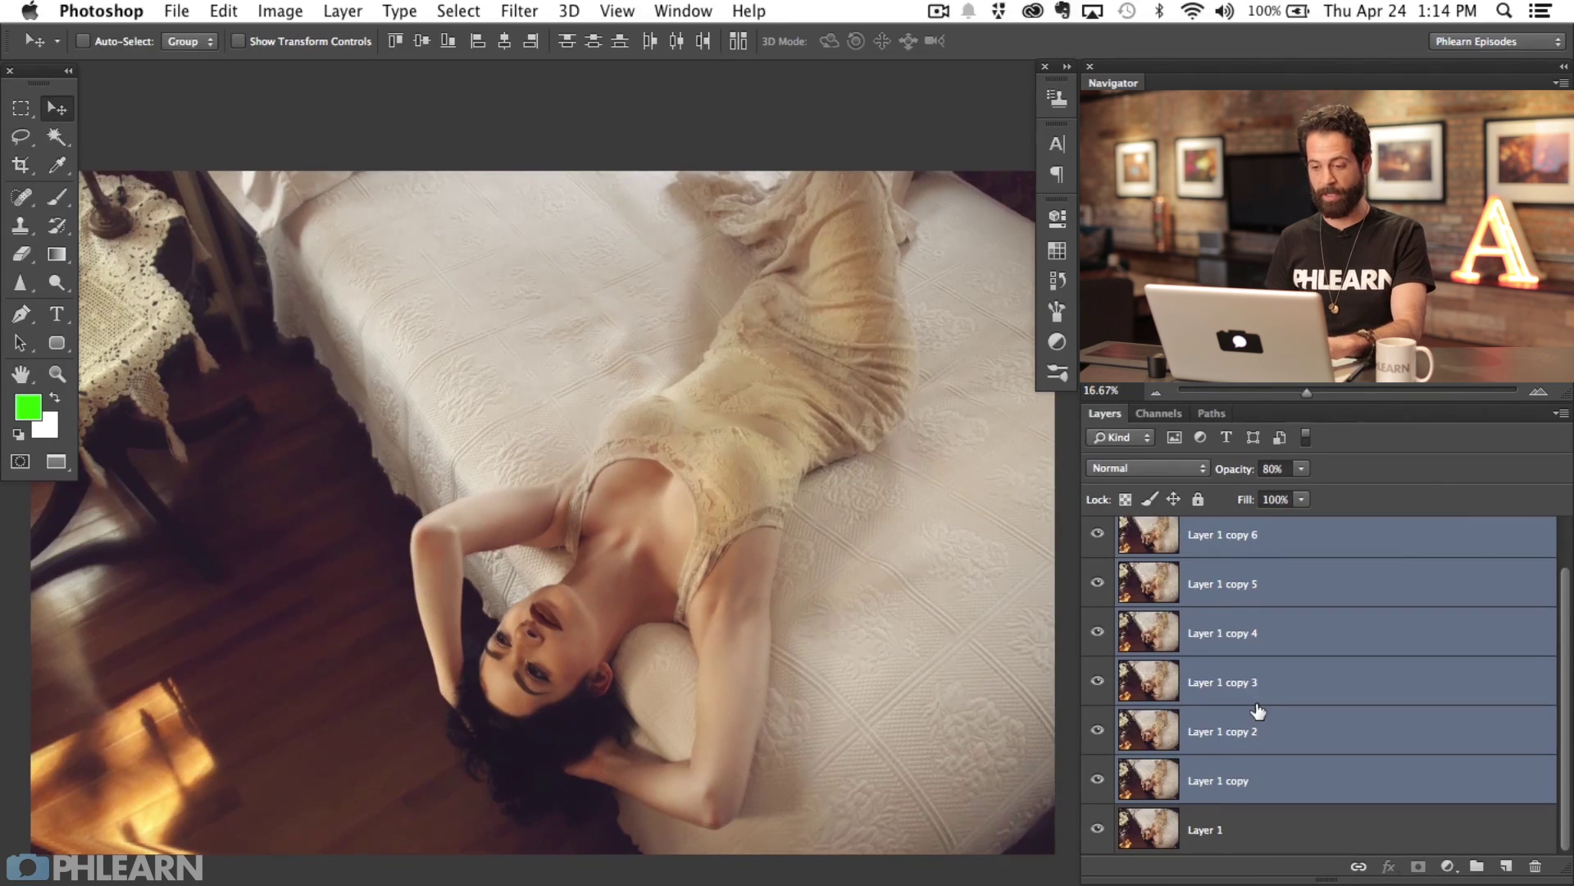
key(5)
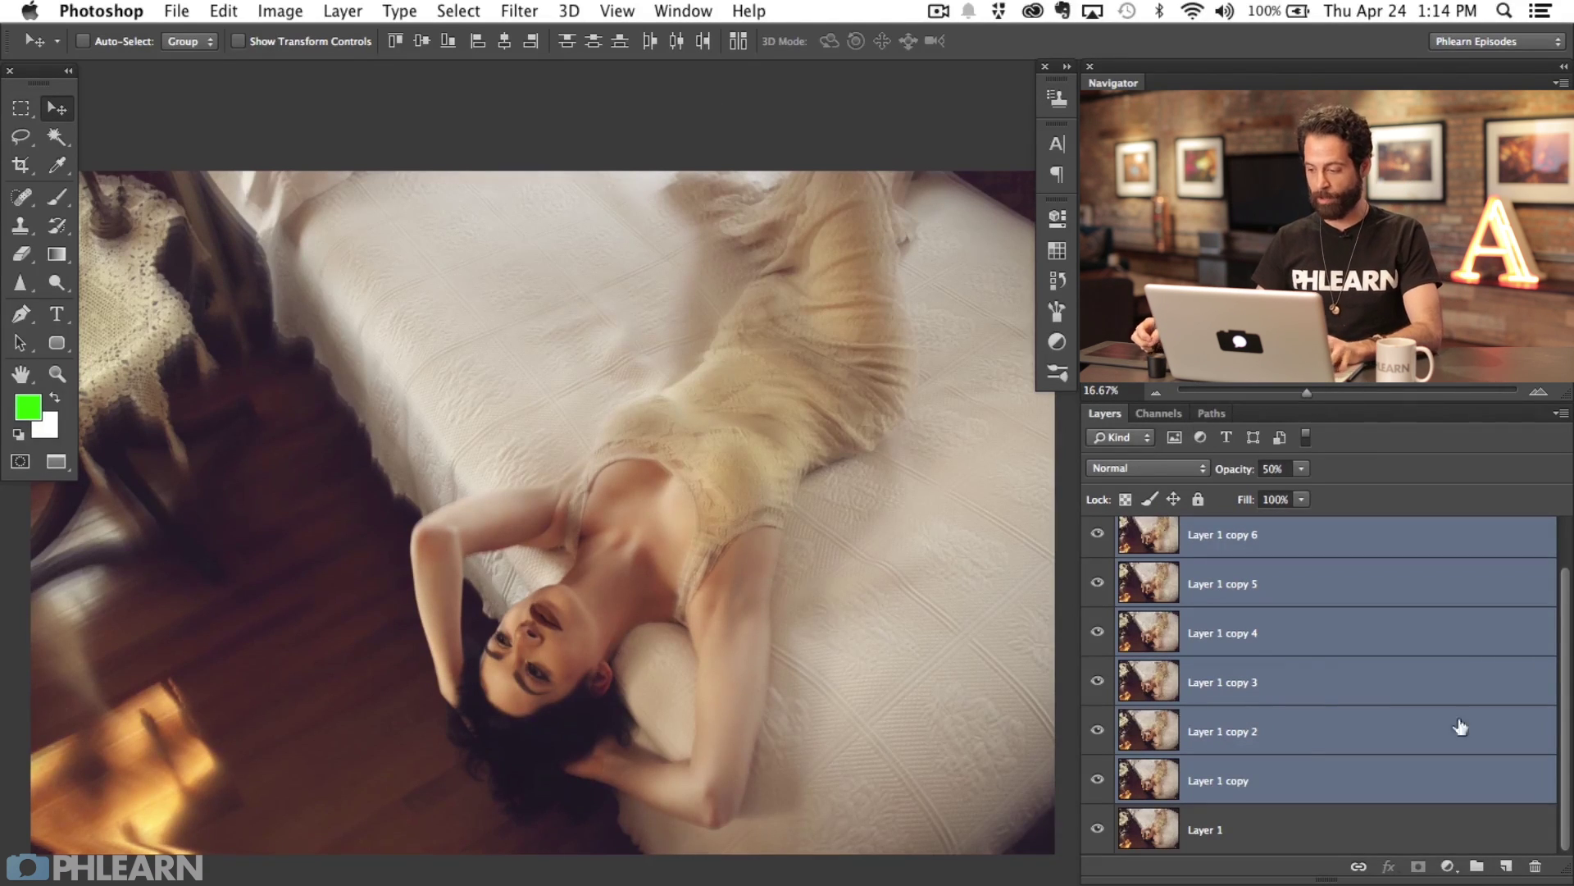
scroll(854, 699, right, 5)
drag(808, 696, 836, 692)
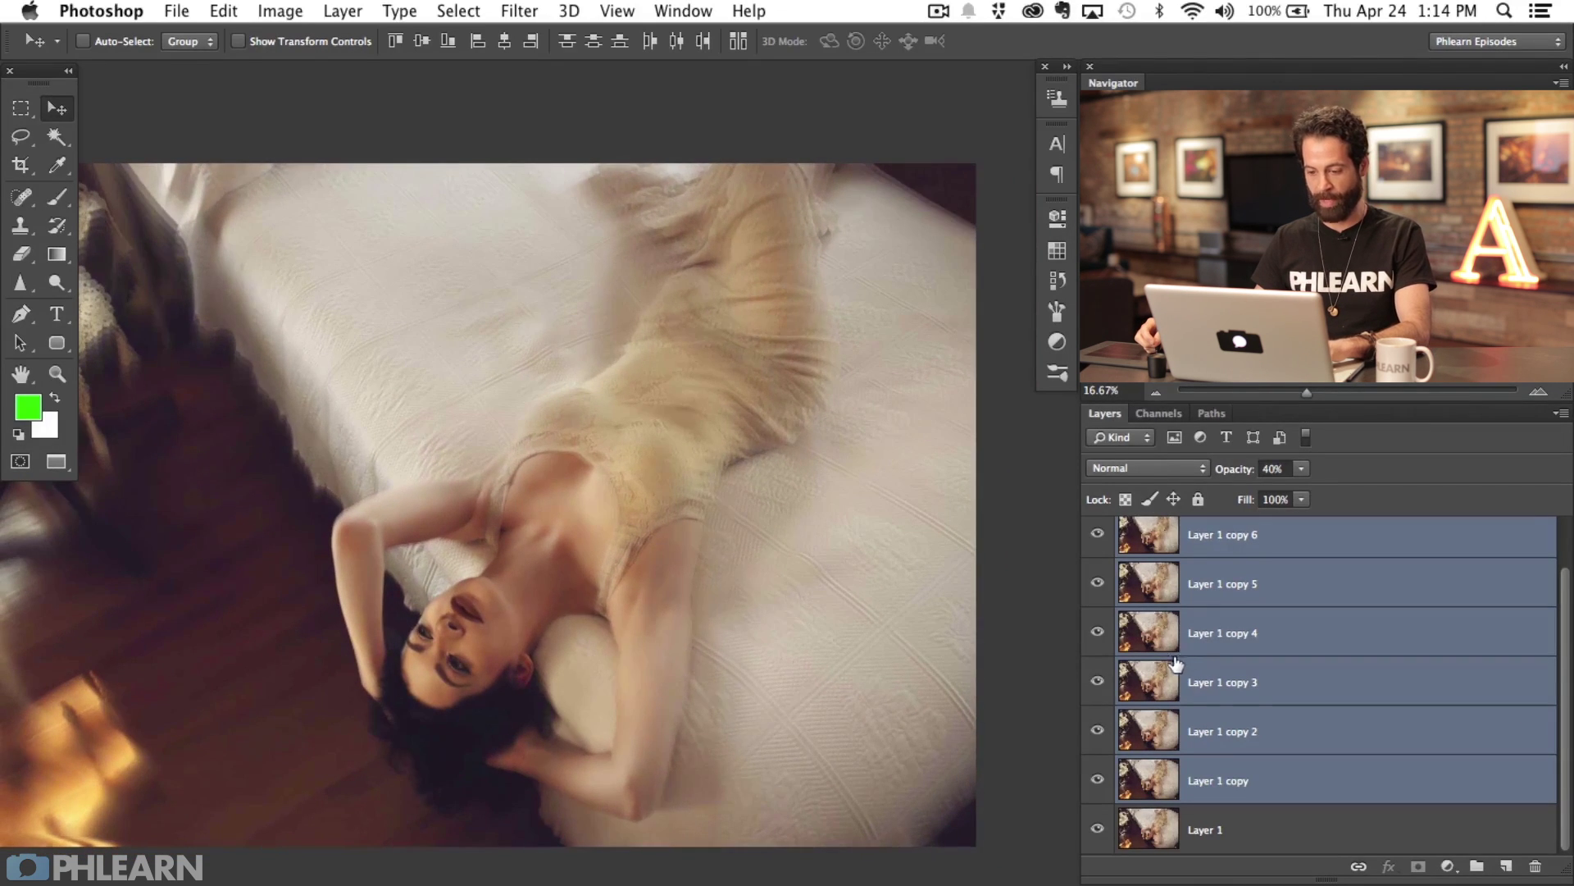
Set the copies to 50% opacity and group them into Group 1
key(5)
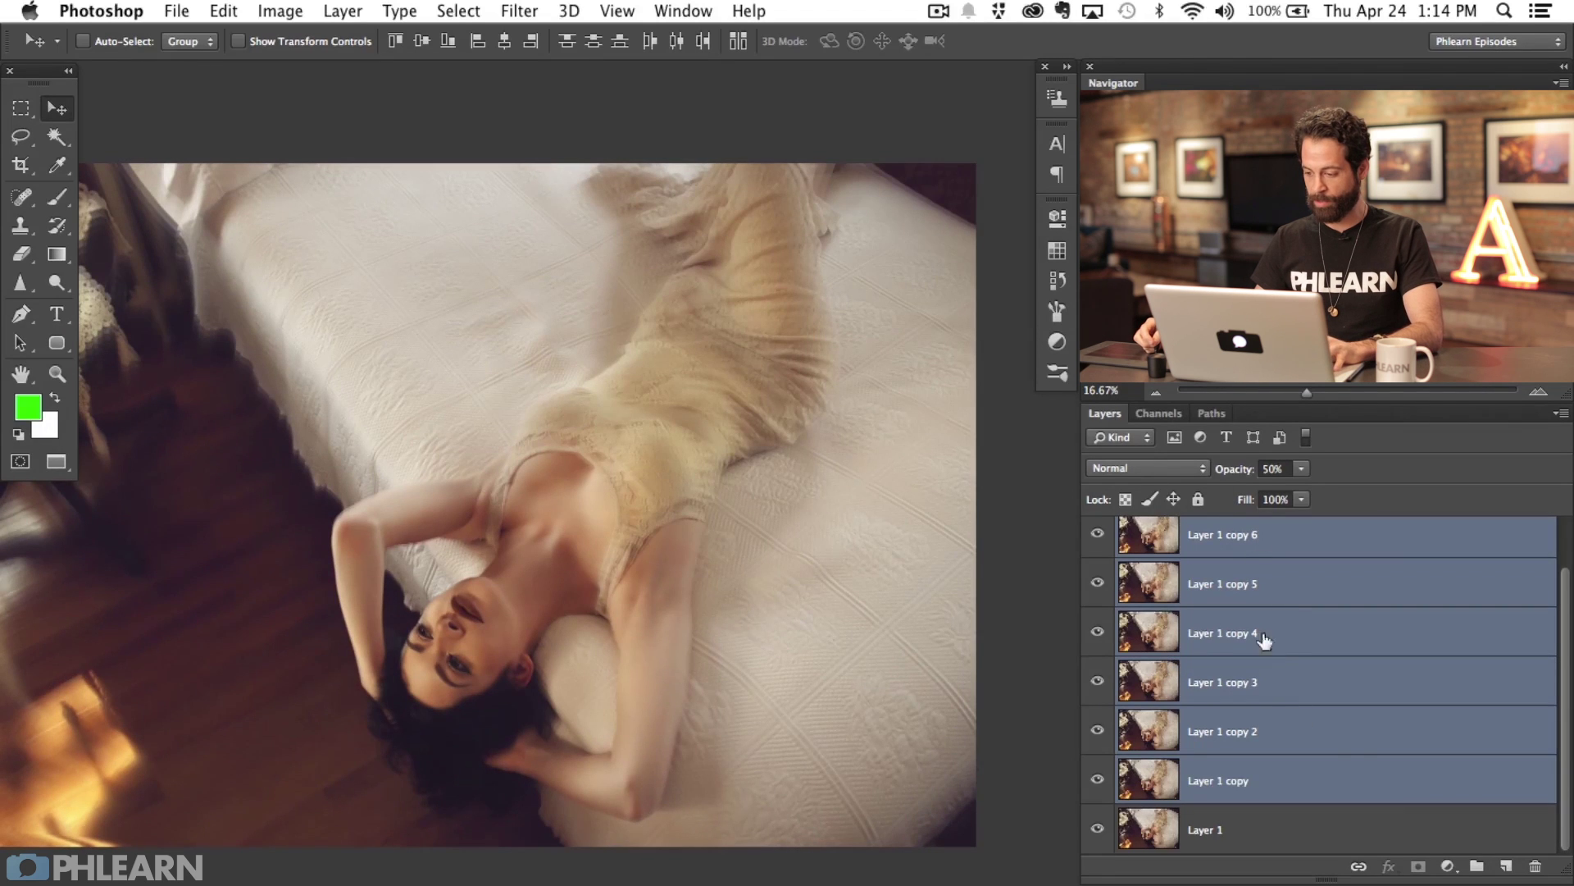
key(super+g)
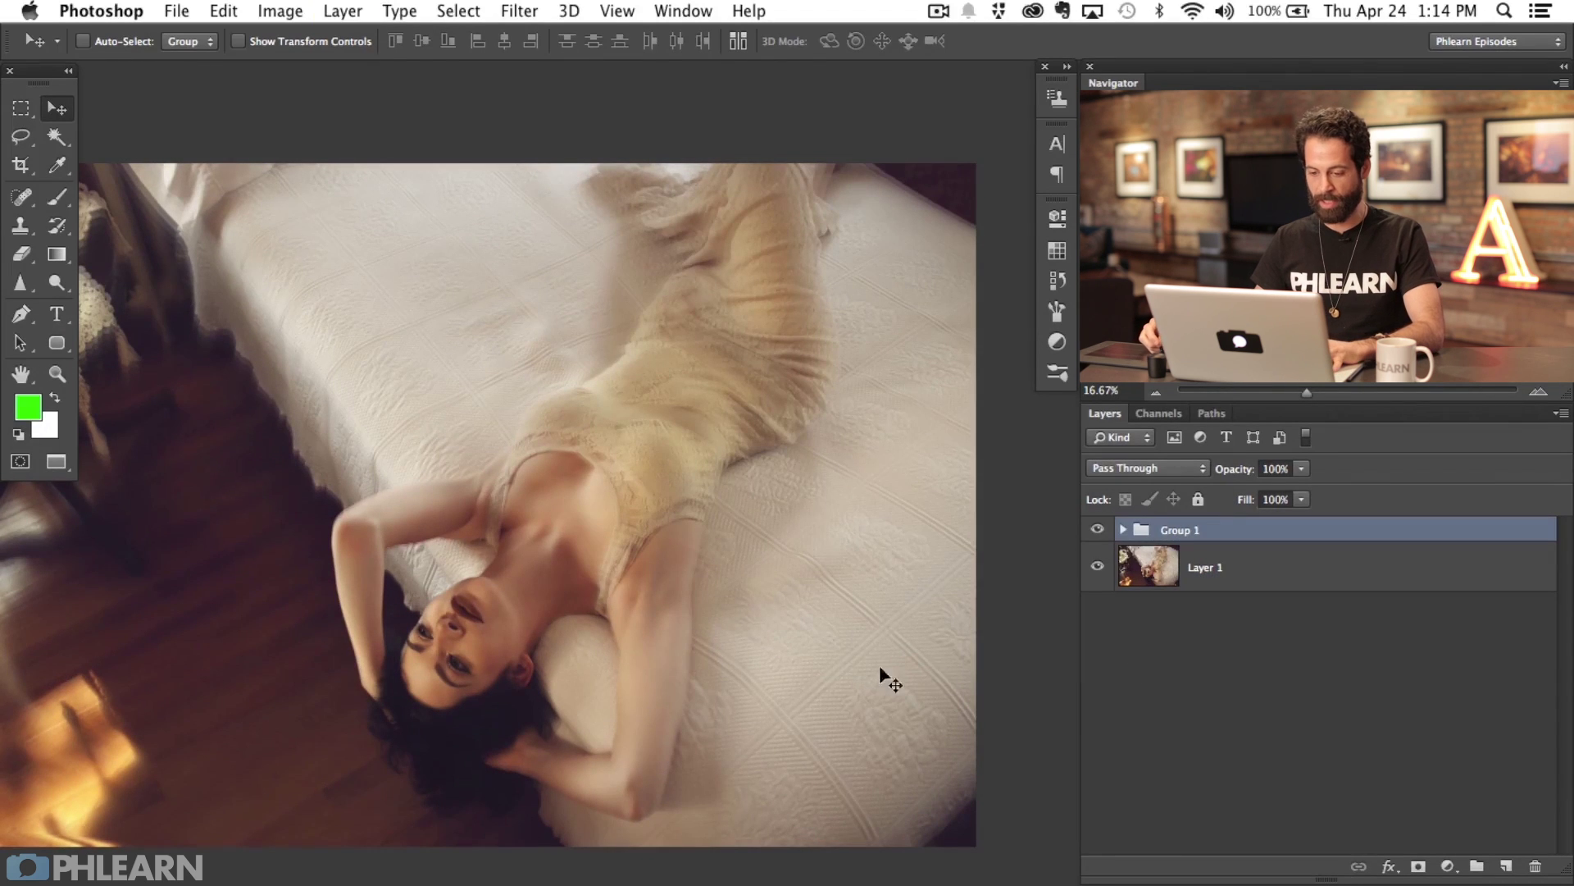
key(super+equal)
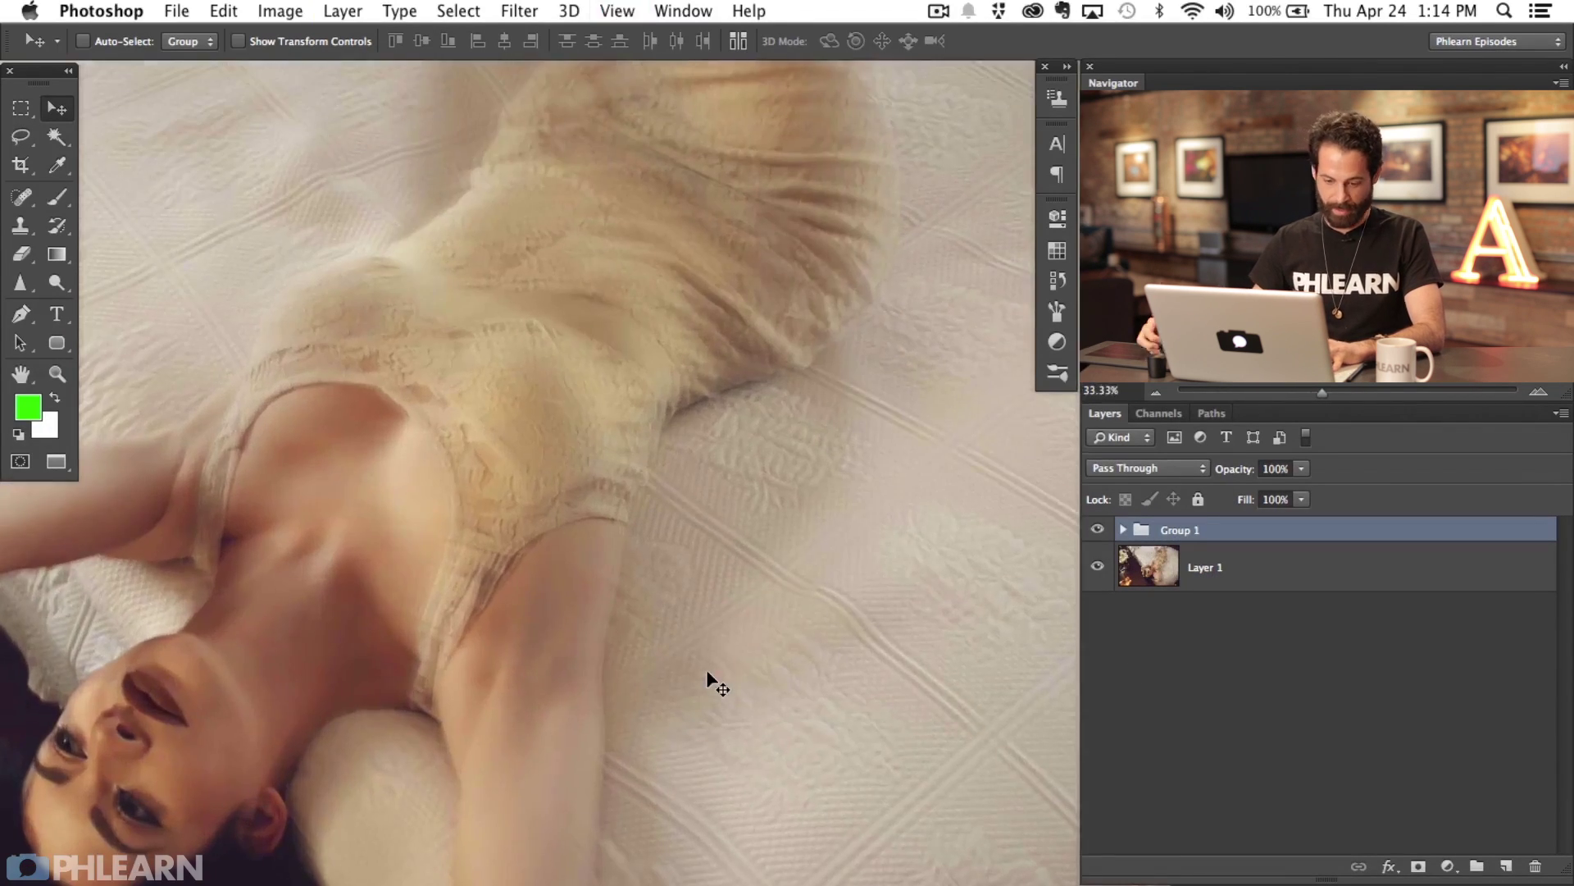
scroll(446, 430, down, 5)
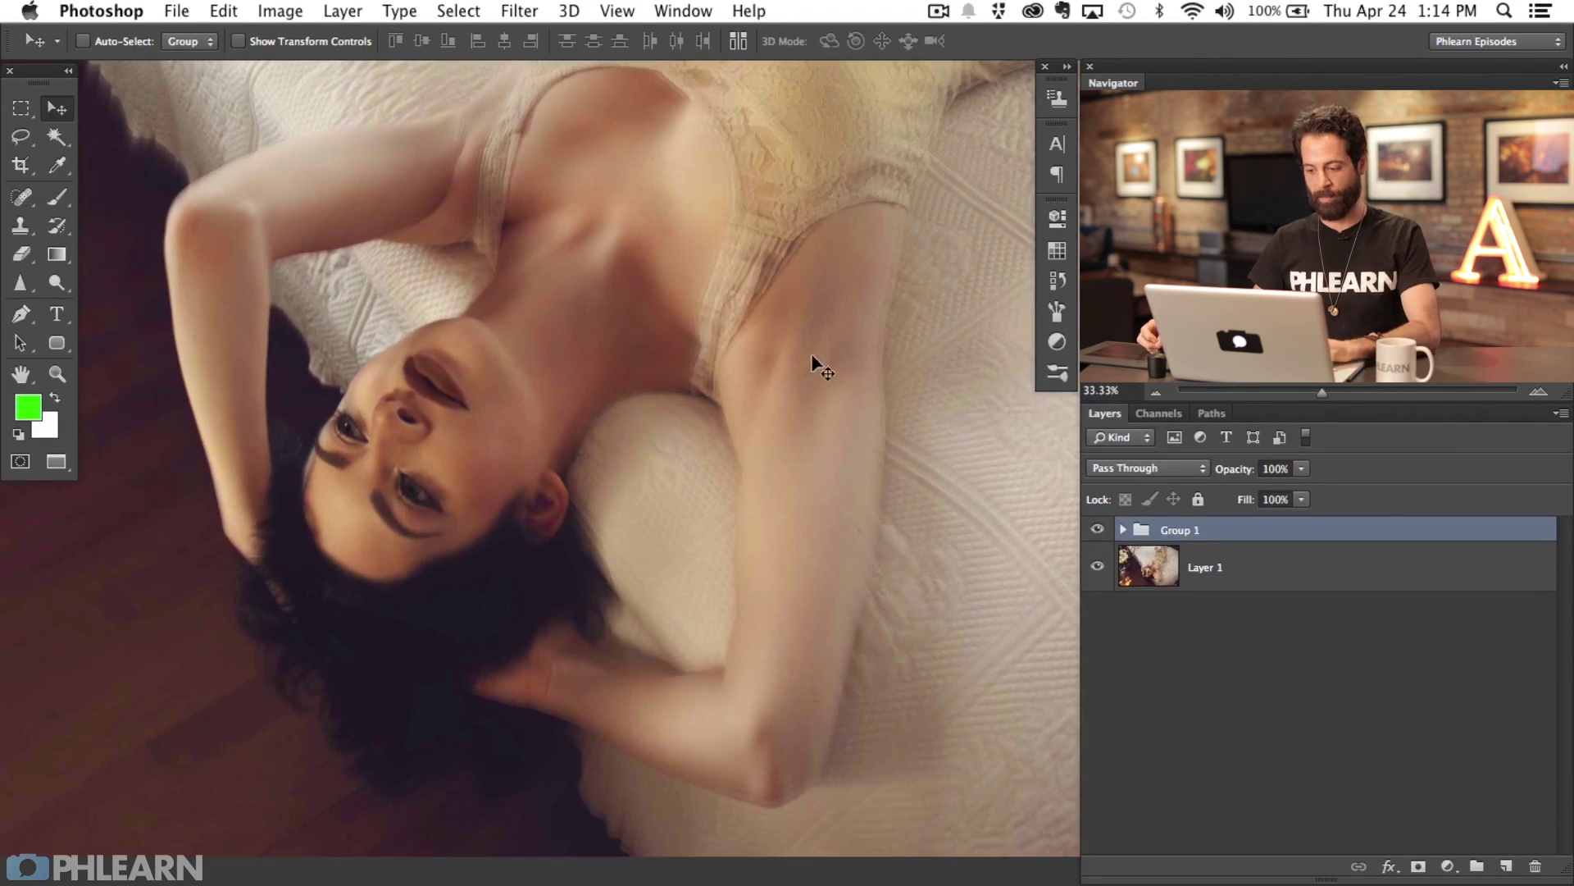
scroll(820, 410, up, 5)
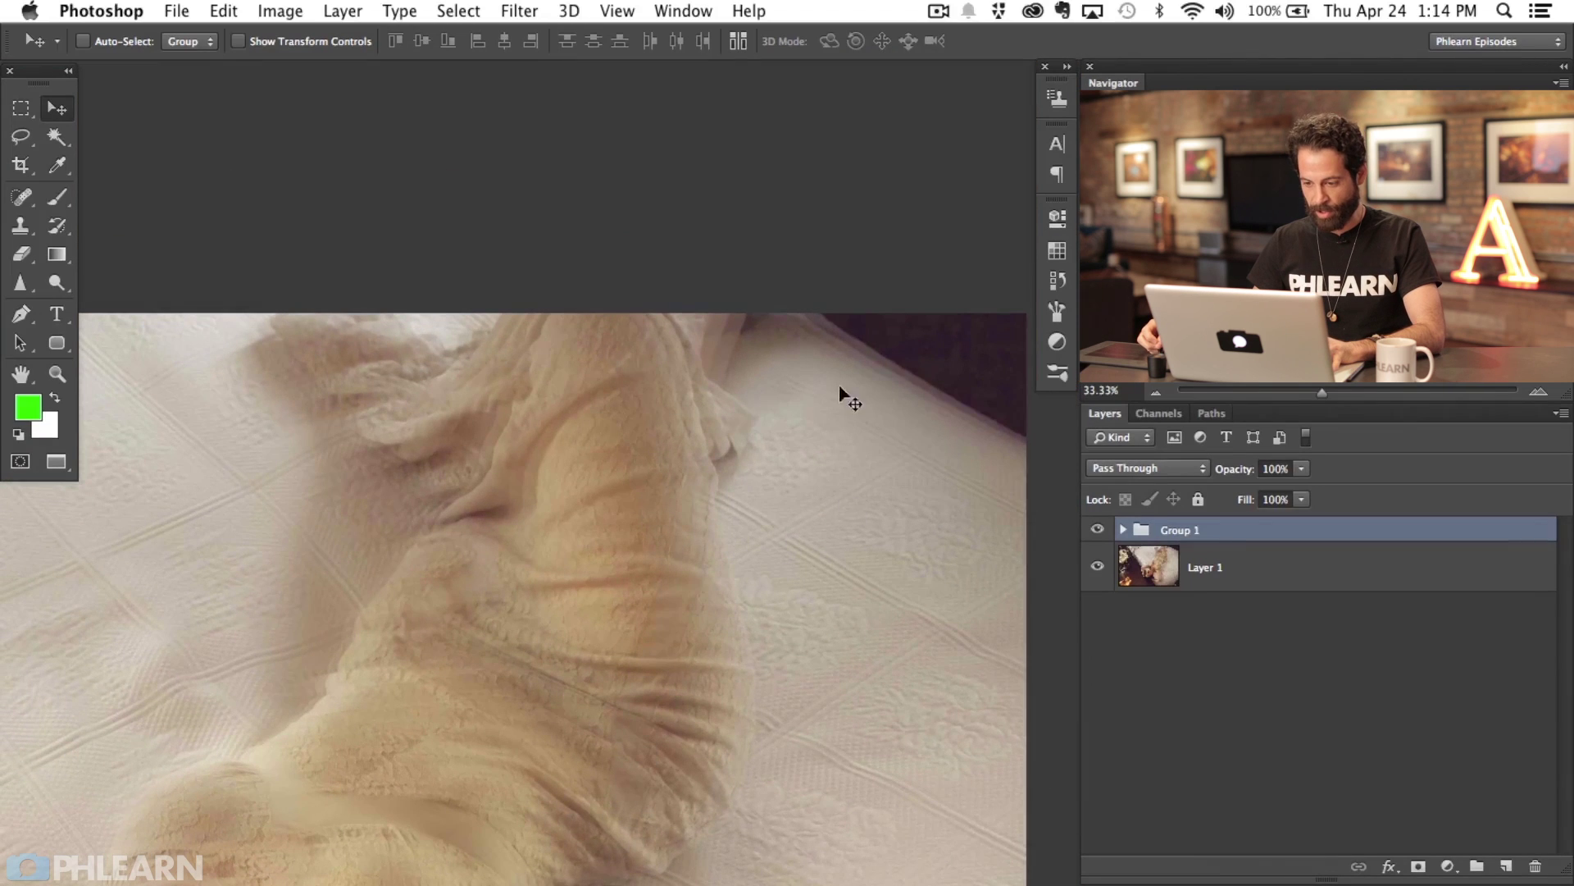
Toggle Group 1 off and on twice to compare the blur with the original photo
click(1097, 529)
click(1097, 529)
click(1098, 529)
click(1097, 529)
scroll(391, 779, down, 5)
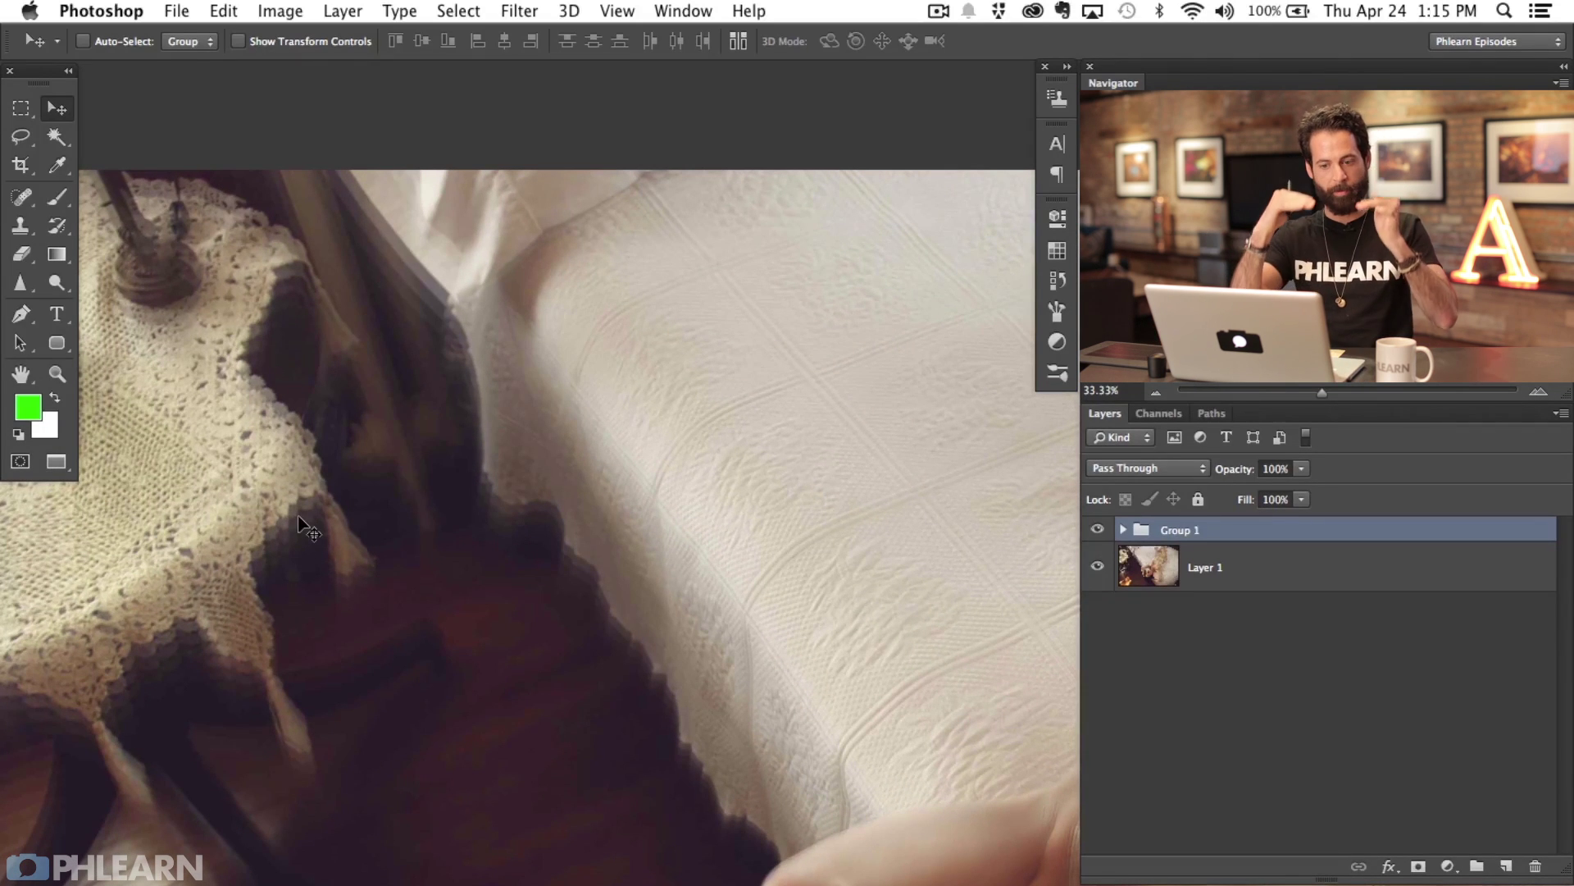
key(super+minus)
key(super+minus)
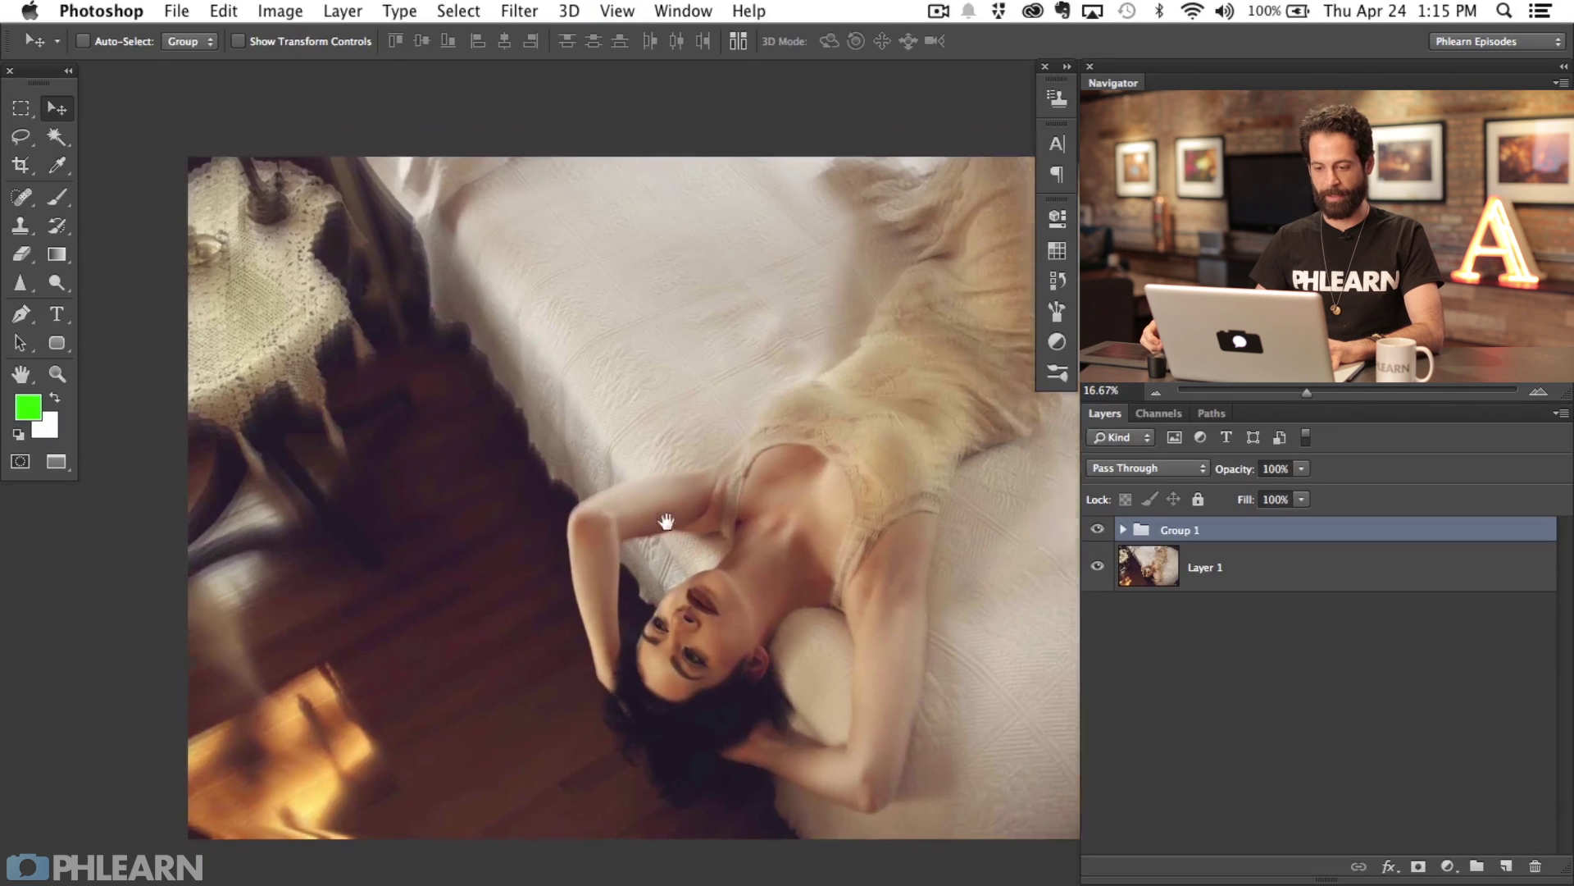
drag(666, 521, 537, 538)
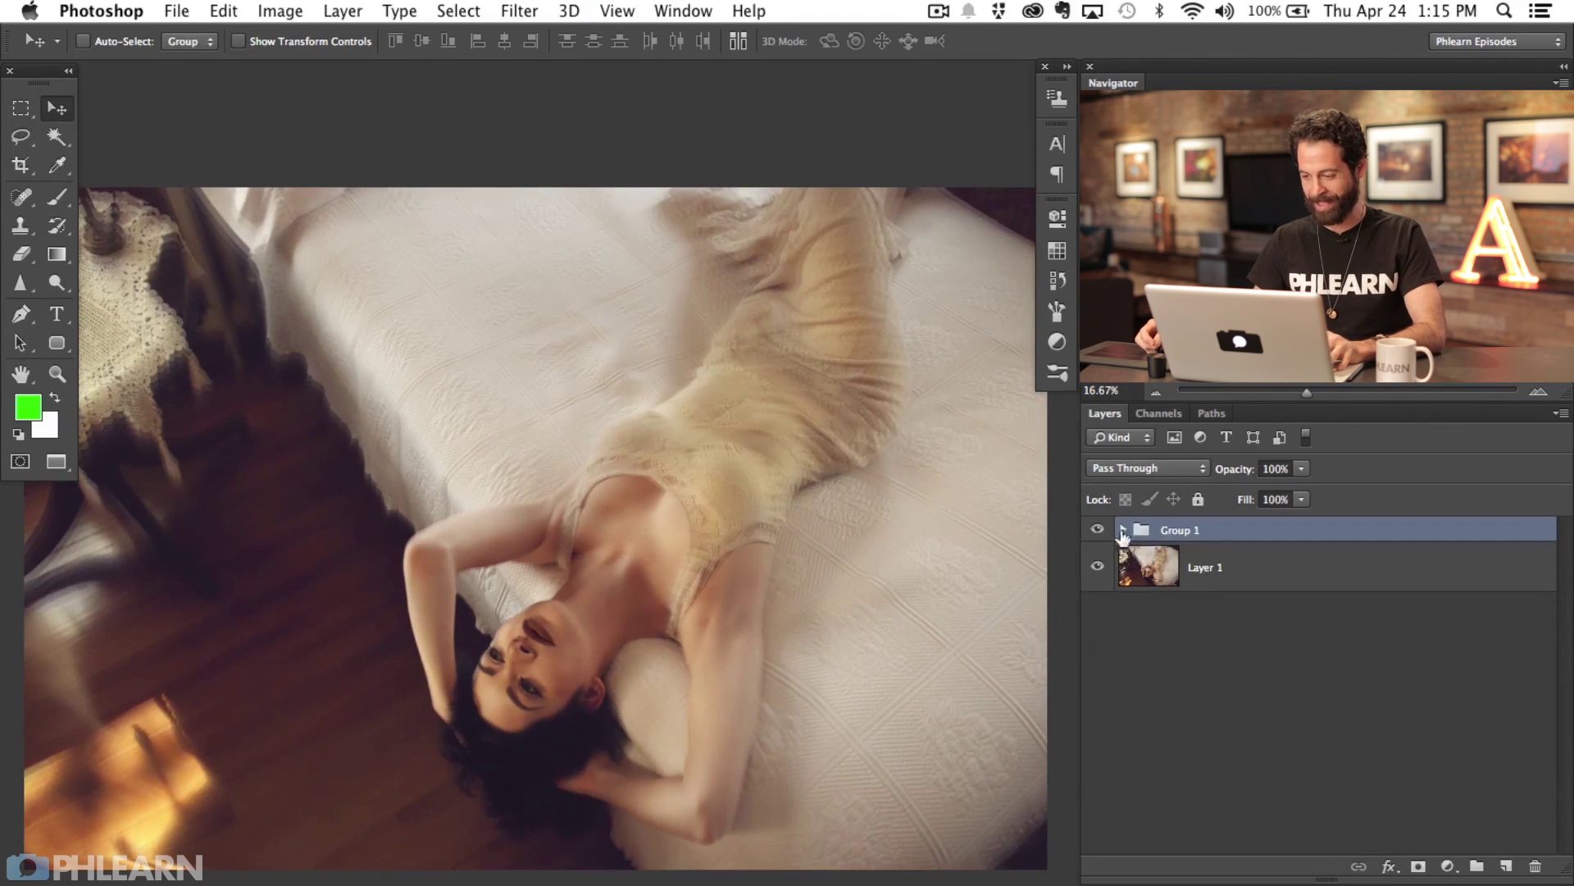
Review Group 1's layers, collapse and hide the group, and select the original Layer 1
click(1123, 530)
key(alt+[)
scroll(1351, 763, down, 2)
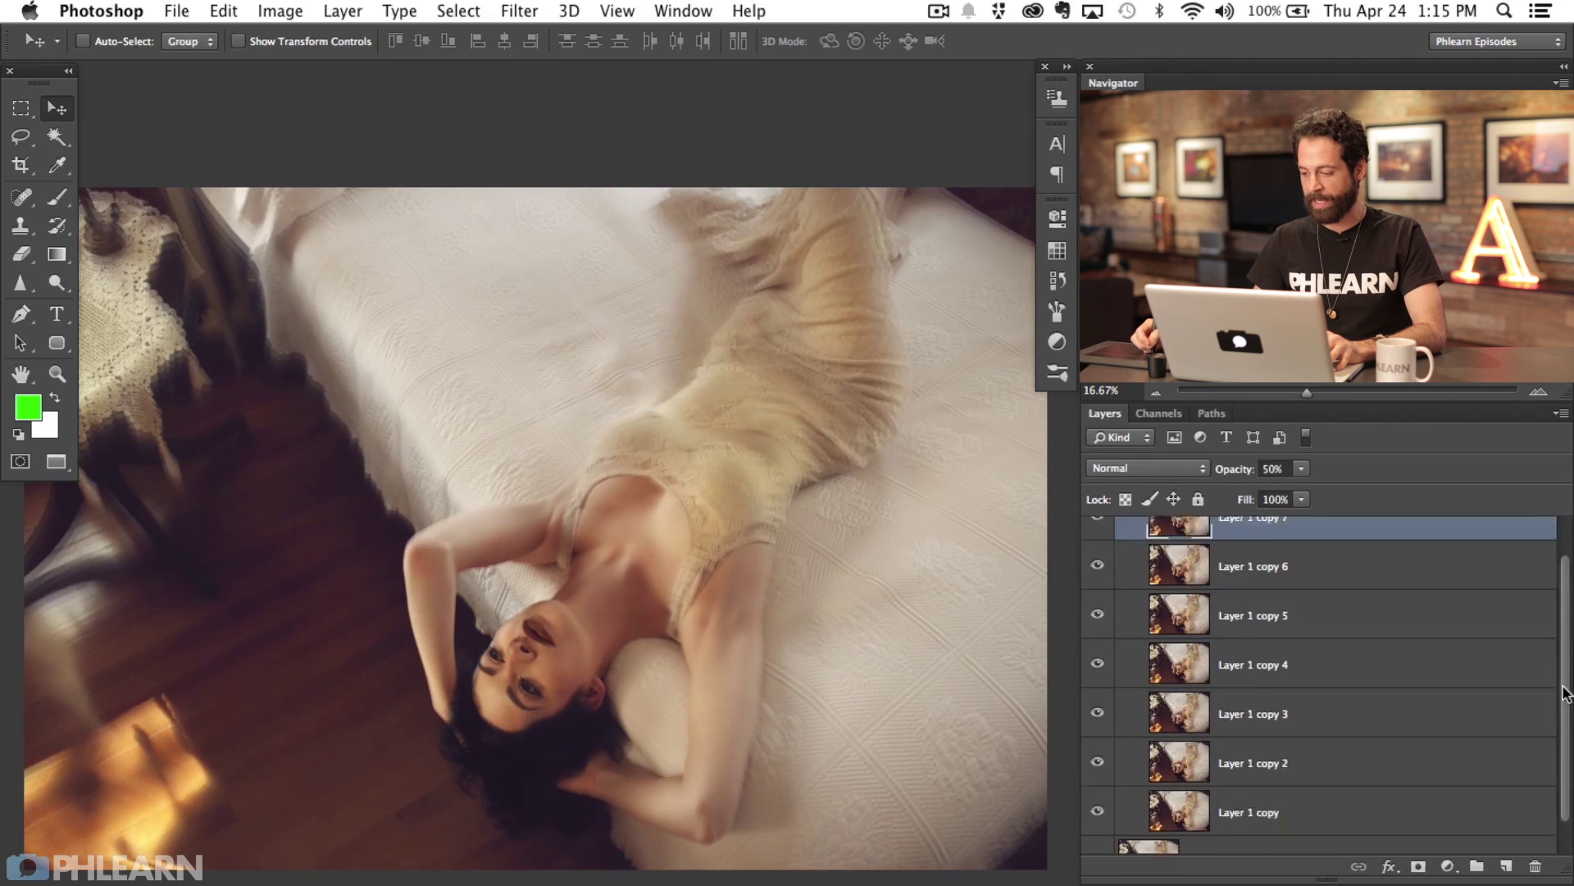
shift+click(1350, 766)
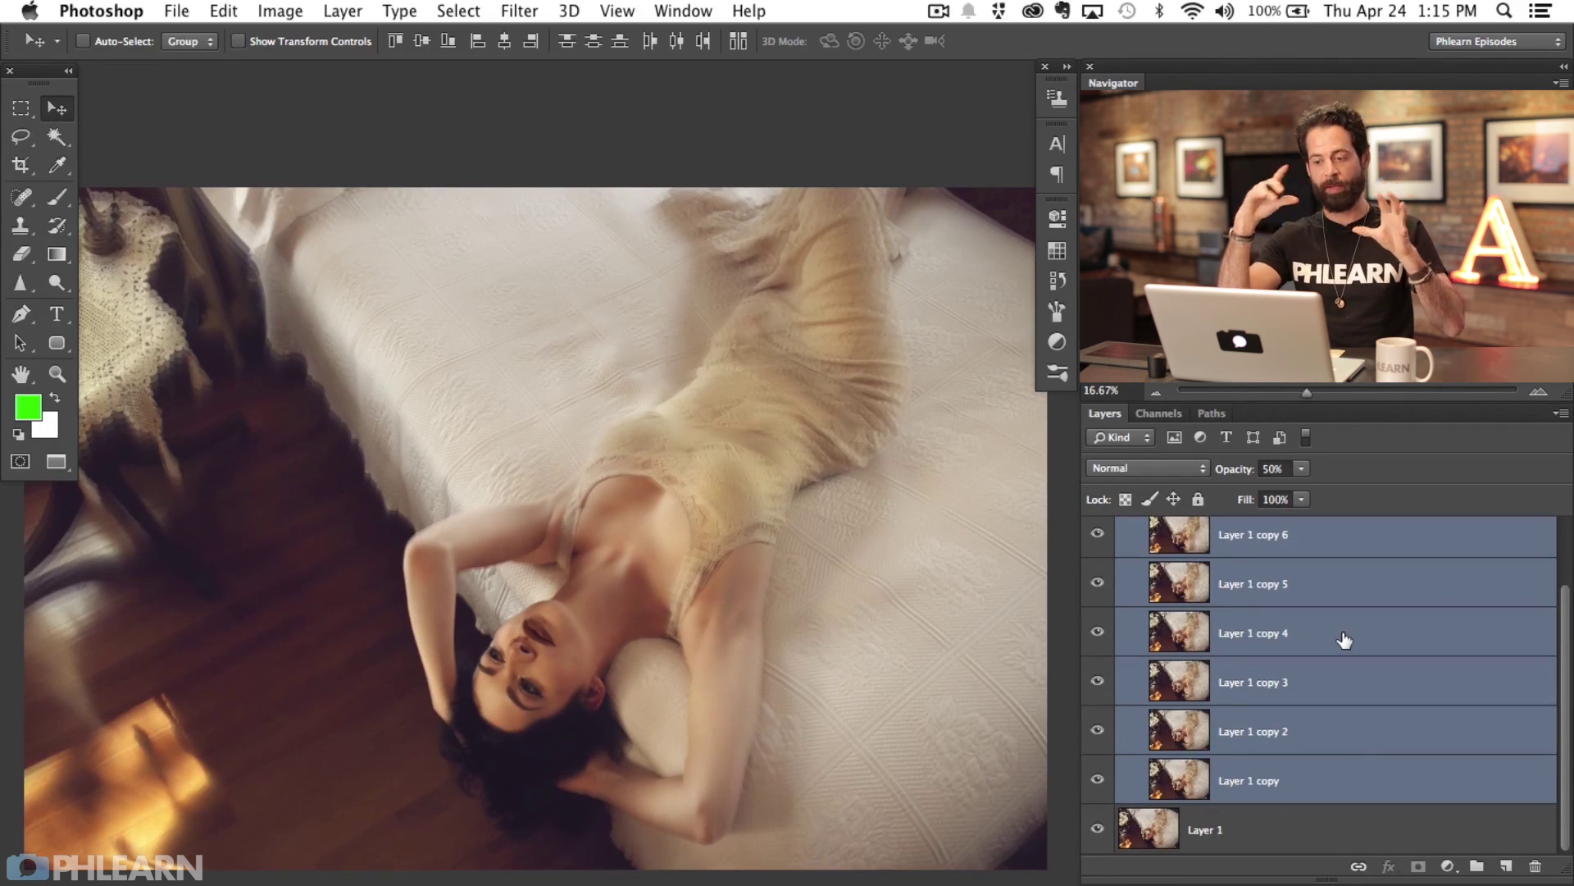
scroll(1554, 634, up, 2)
click(1121, 534)
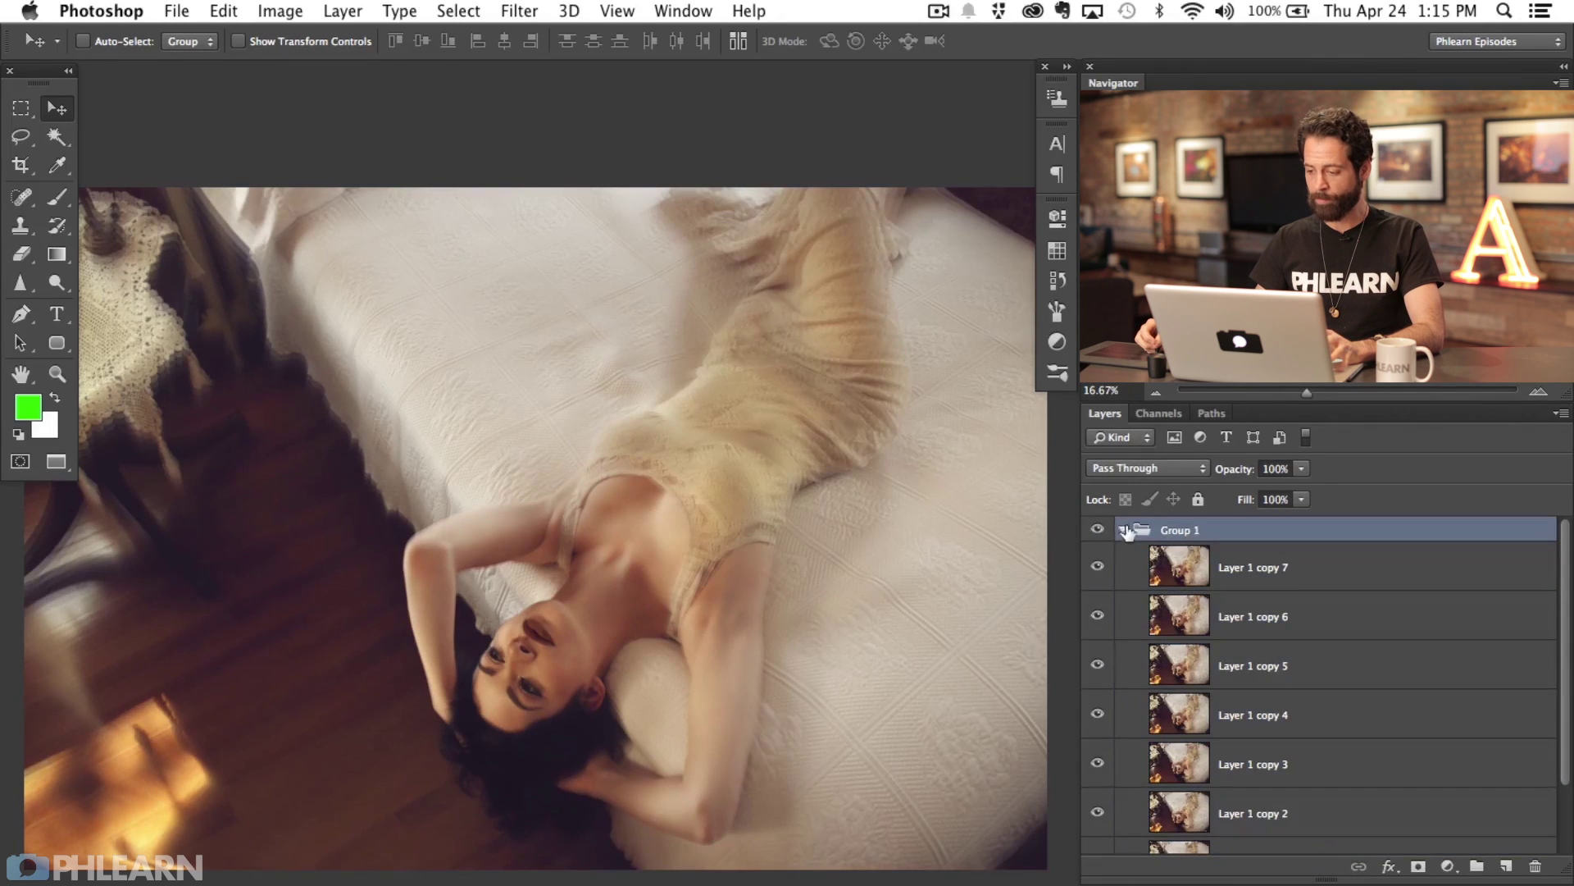
click(1125, 530)
click(1097, 530)
click(1226, 586)
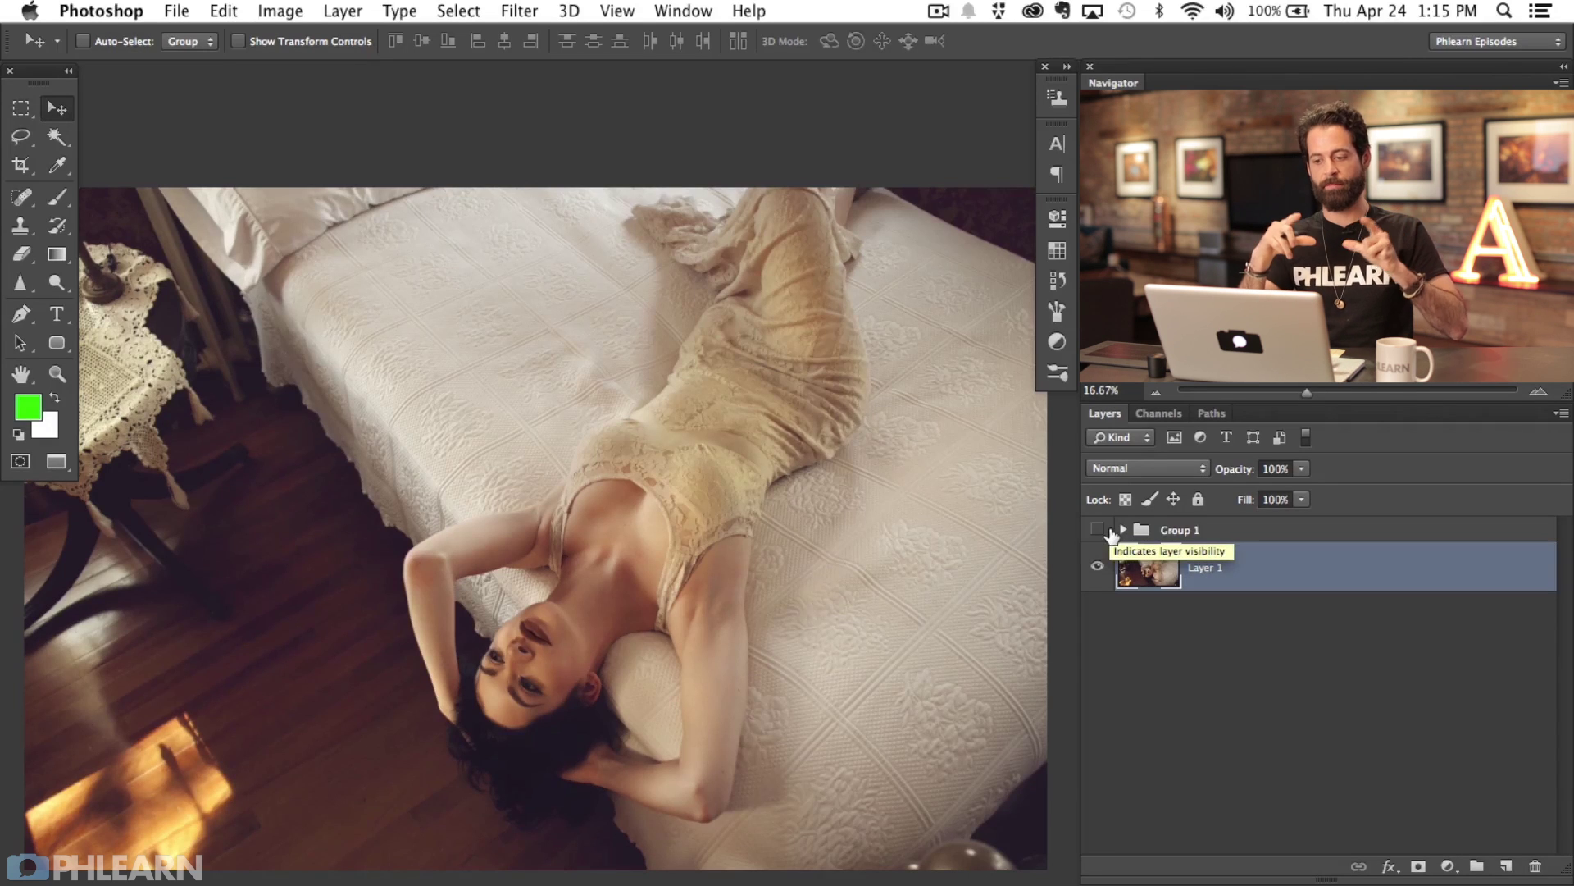
Duplicate Layer 1 and rotate and slightly enlarge the copy with Free Transform
key(super+j)
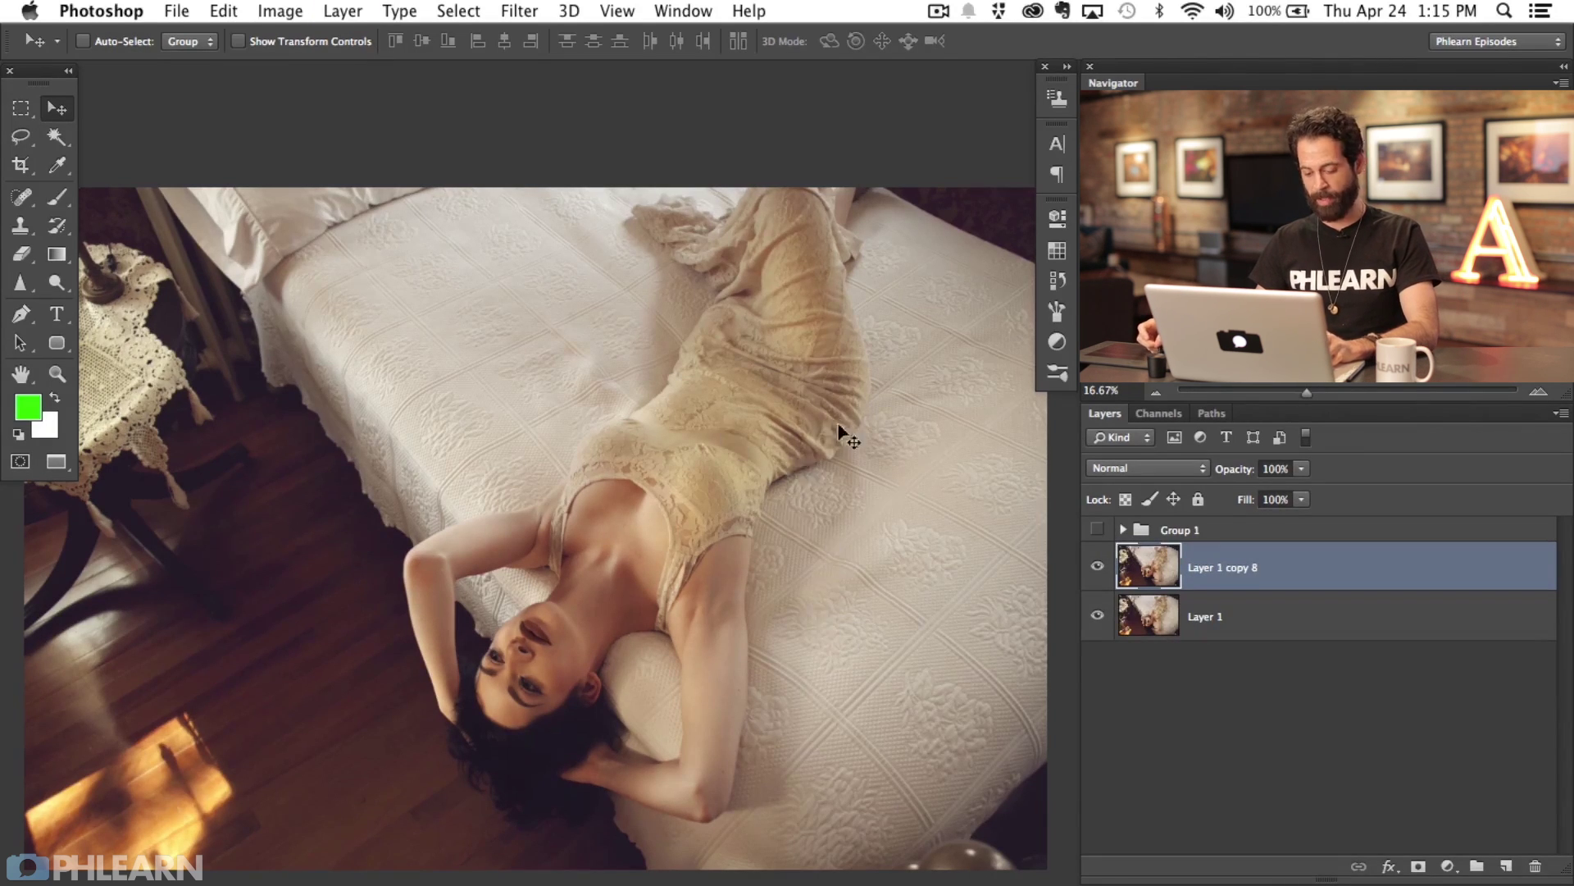
key(super+t)
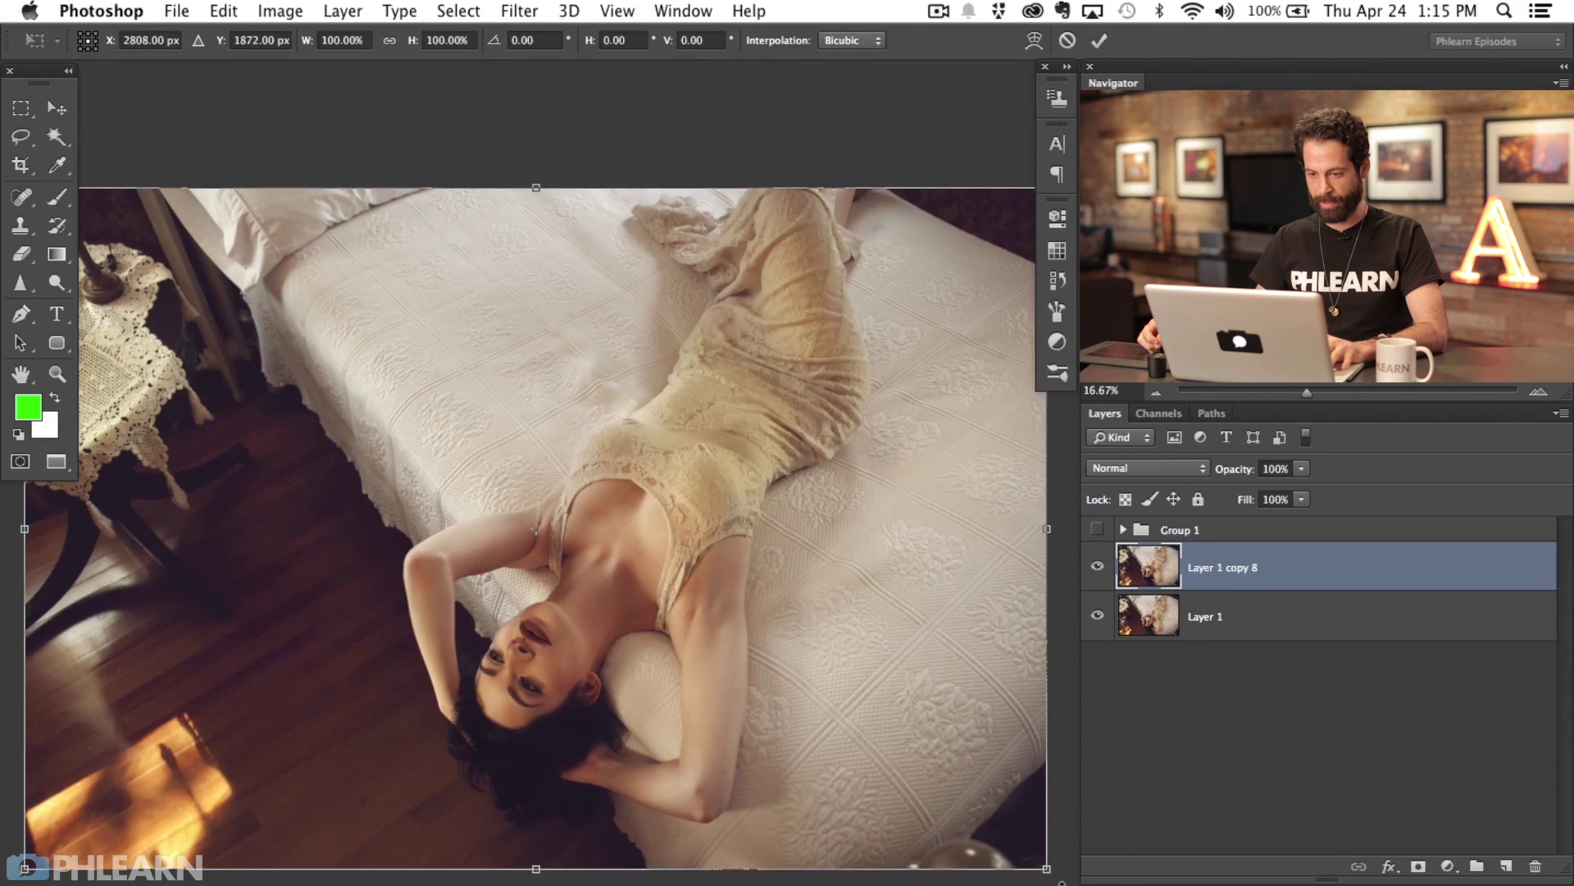
drag(1062, 881, 1049, 876)
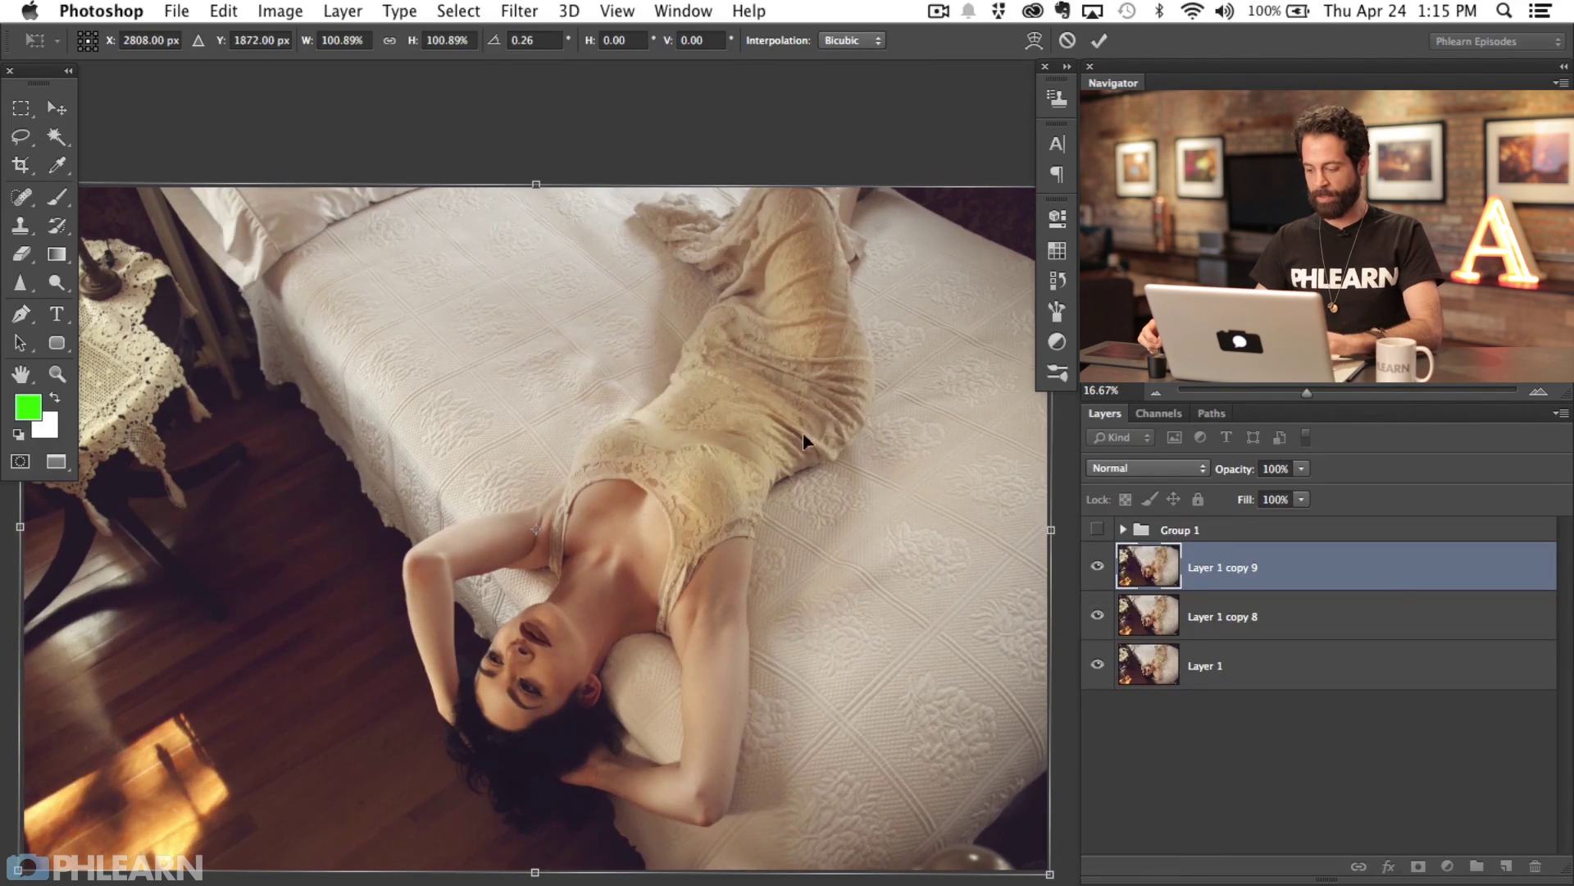
key(Escape)
key(Return)
Make four more transformed copies up to copy 16 and select the run down to copy 8
key(super+j)
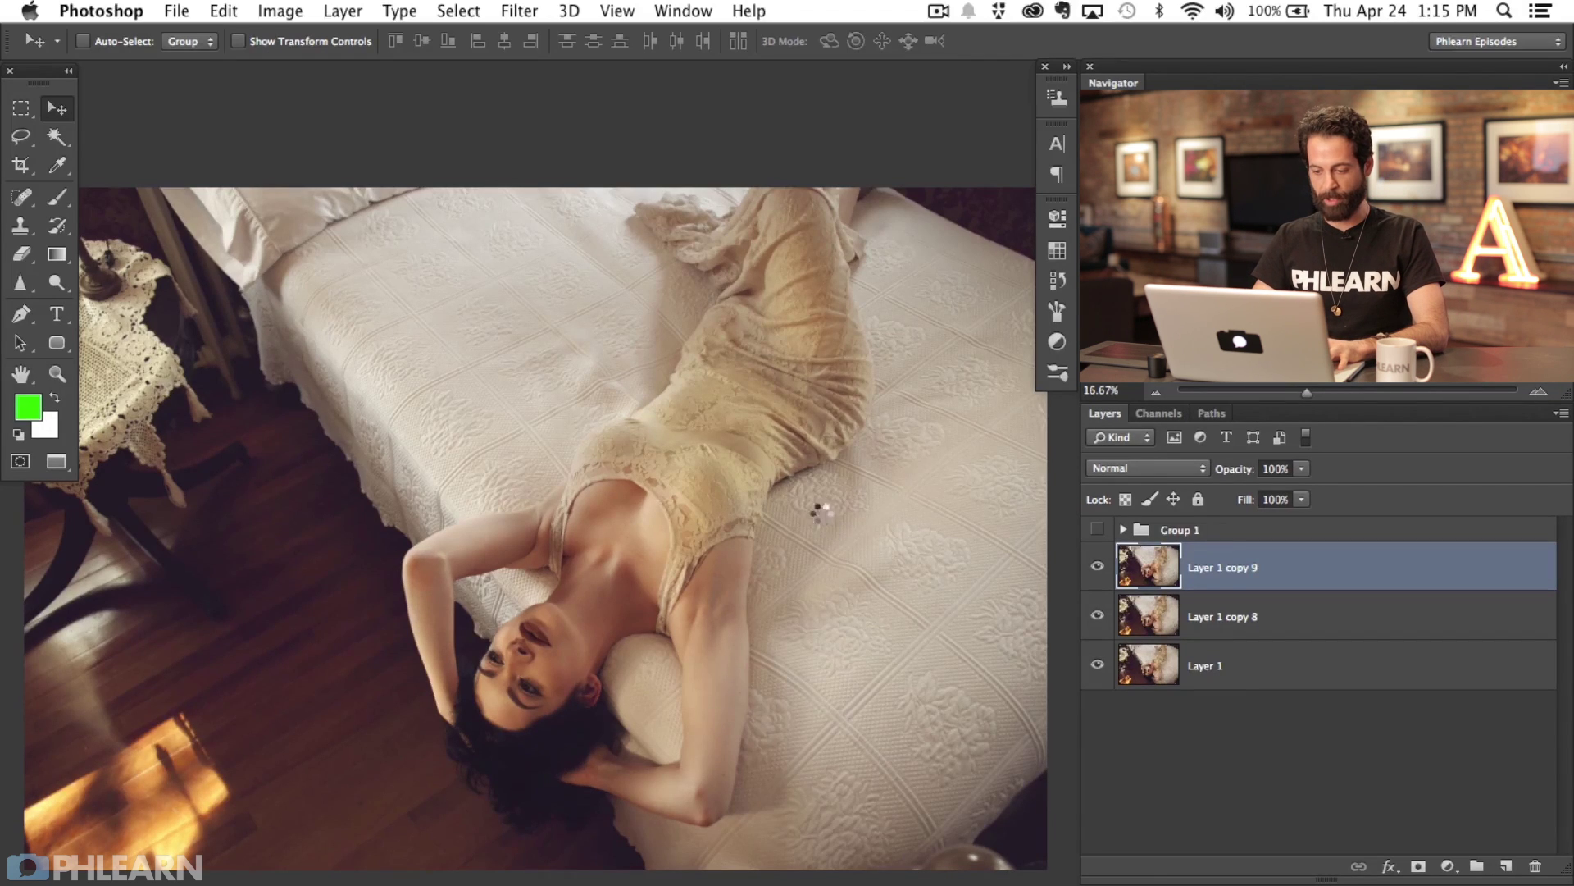
key(super+j)
key(super+j)
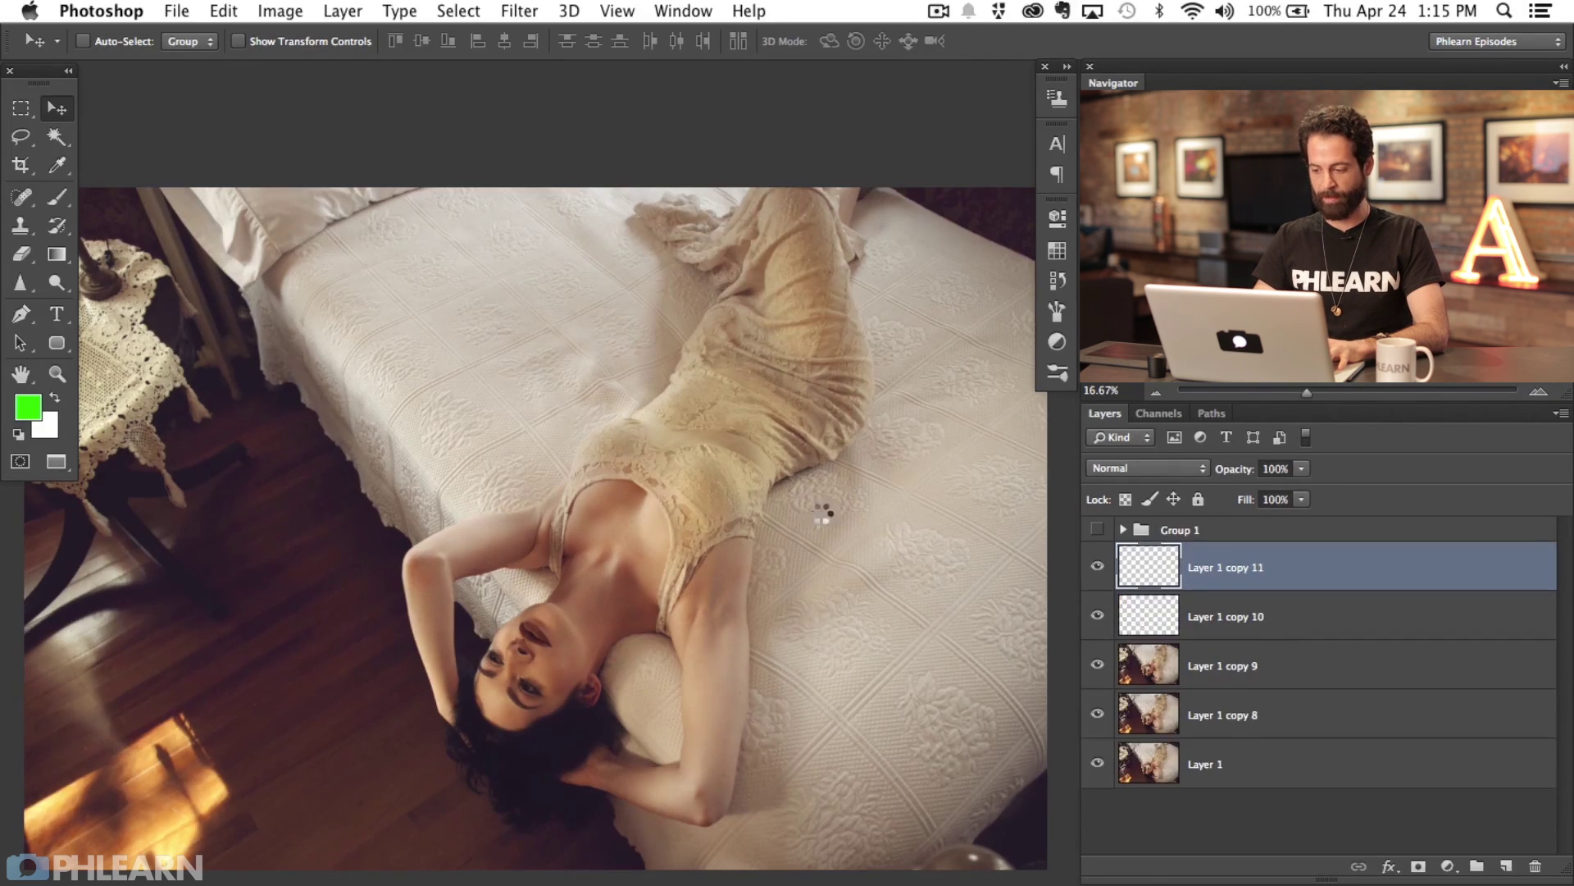
key(super+j)
key(super+j)
key(super+j)
key(super+j)
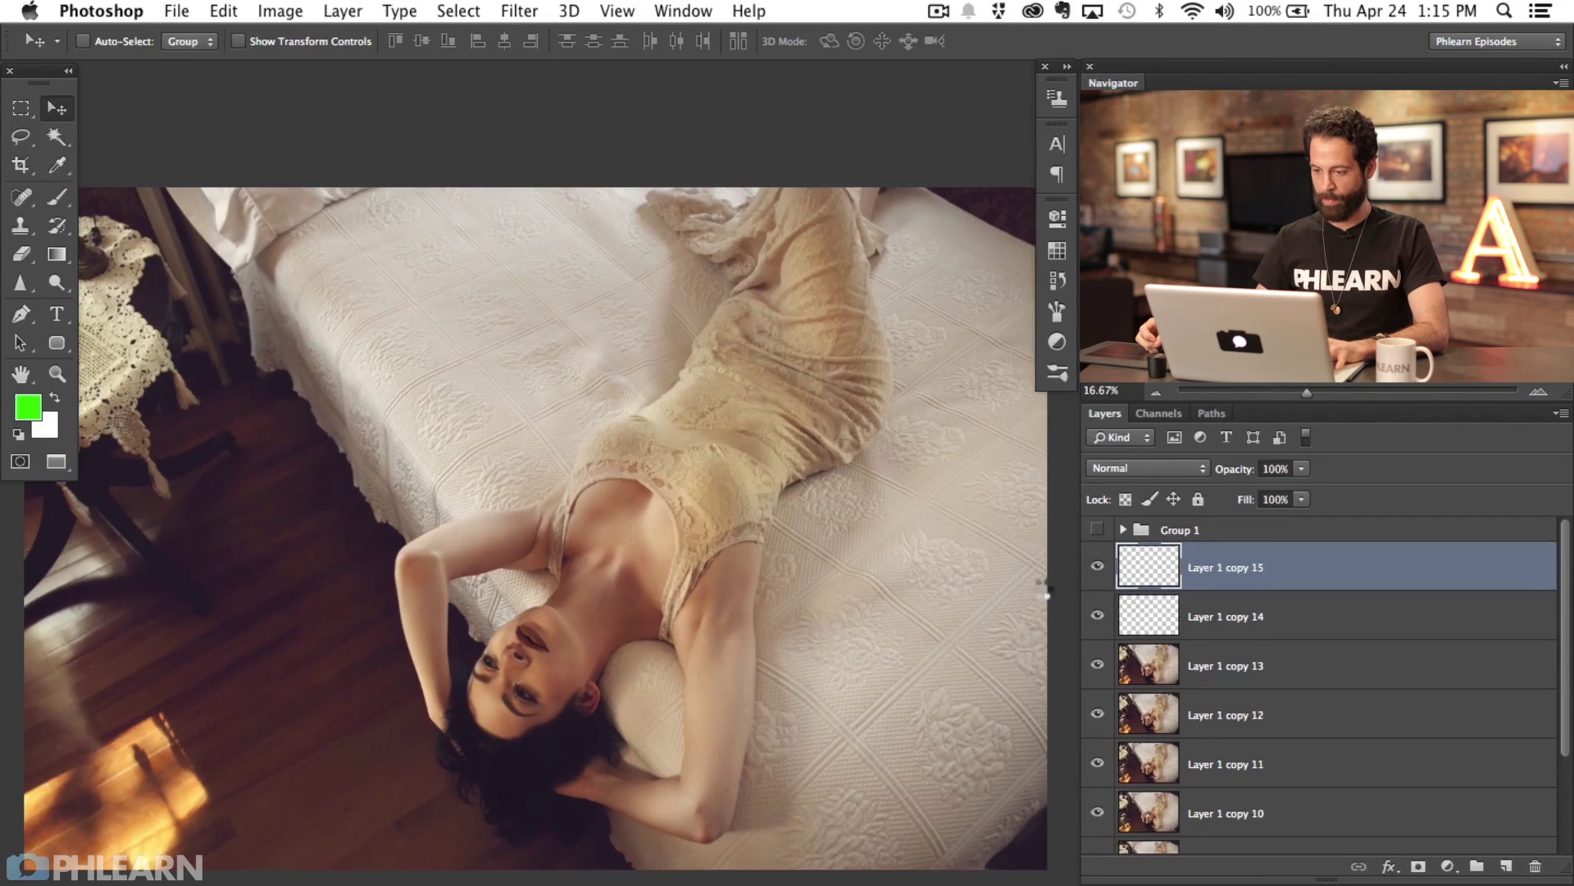
key(super+j)
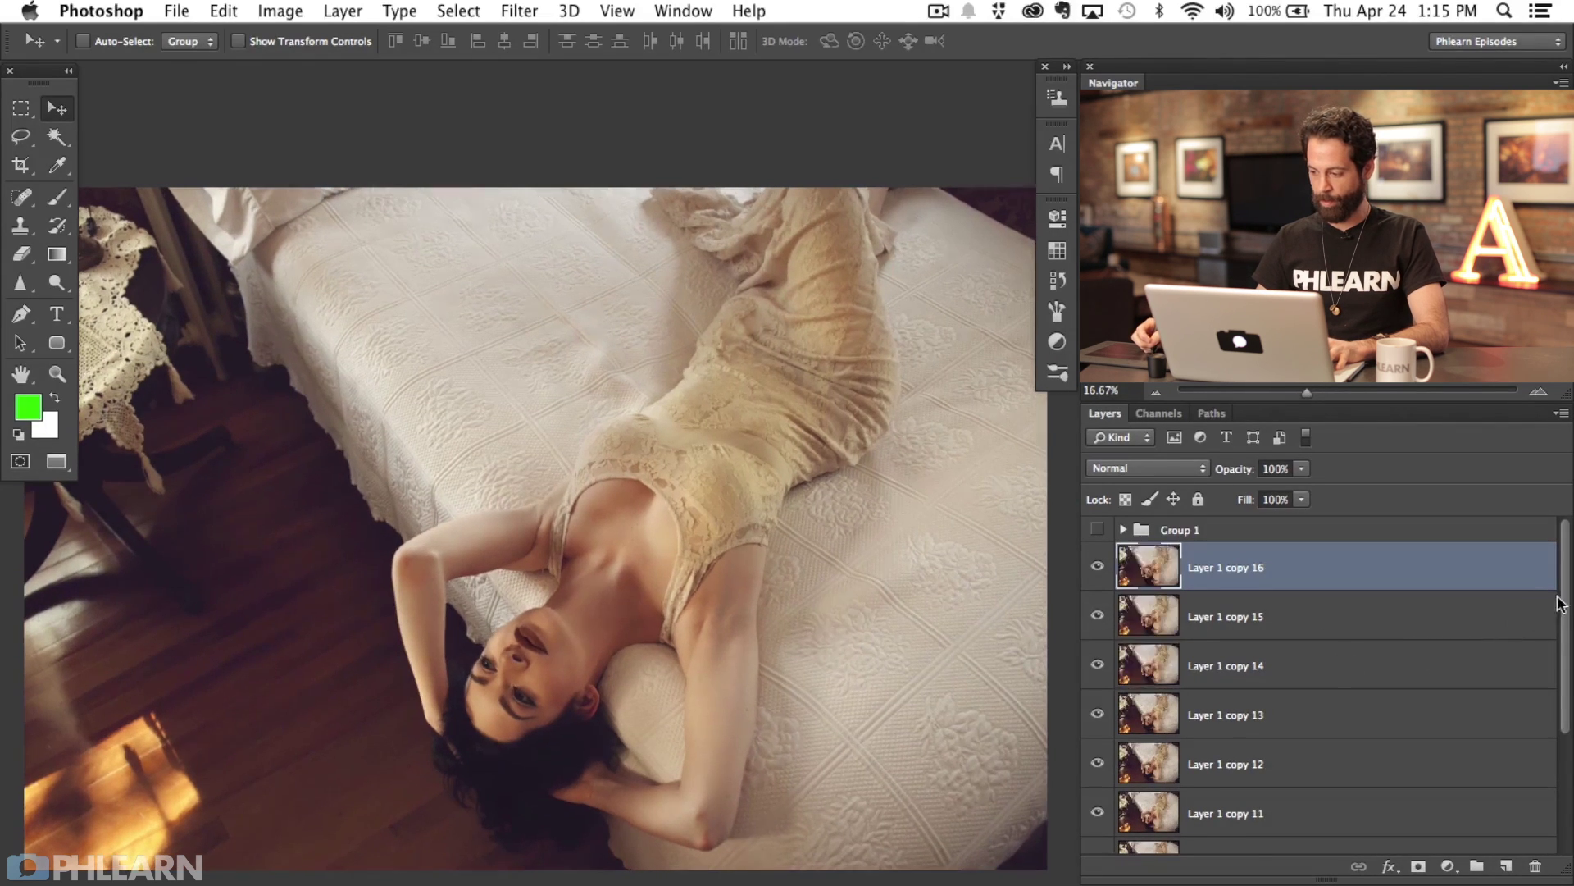
scroll(1562, 605, down, 5)
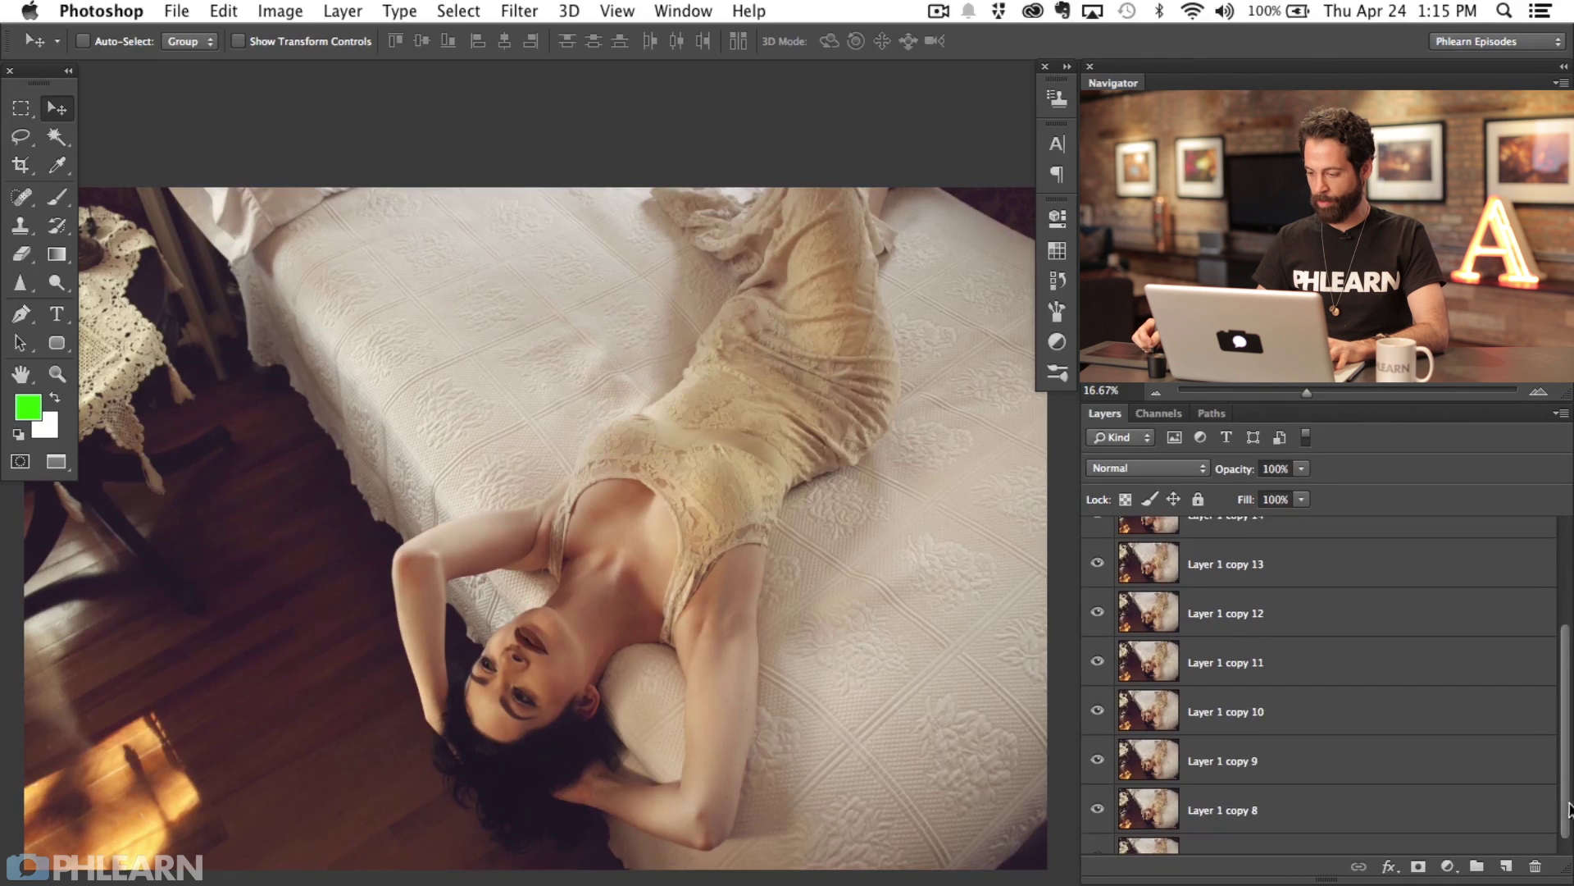
shift+click(1369, 780)
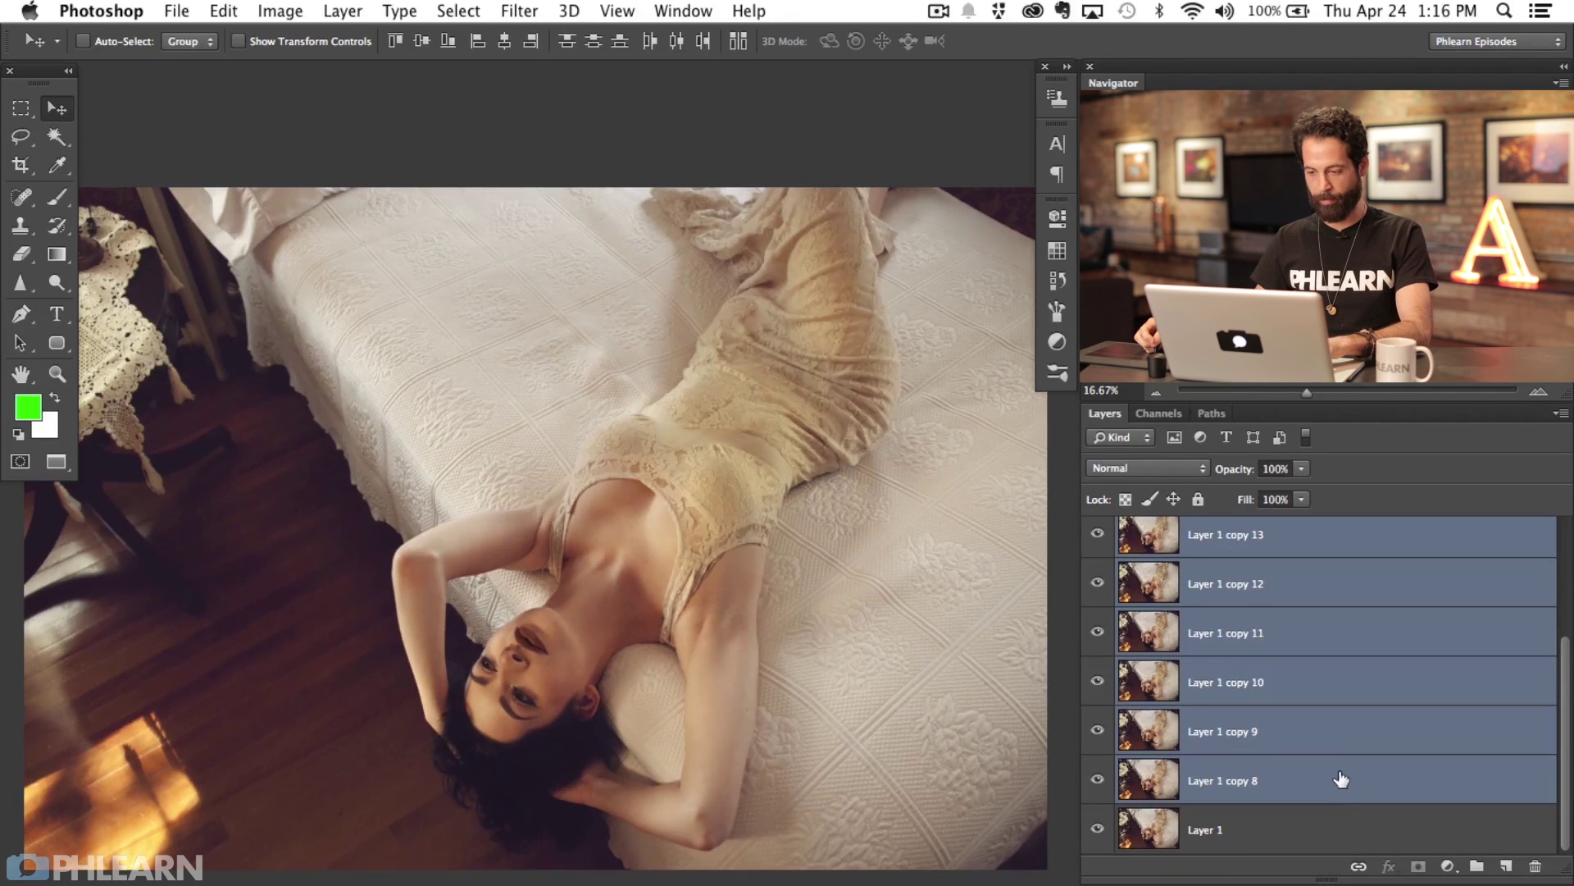
Set the new copies to 40% opacity and group them into Group 2
key(3)
key(4)
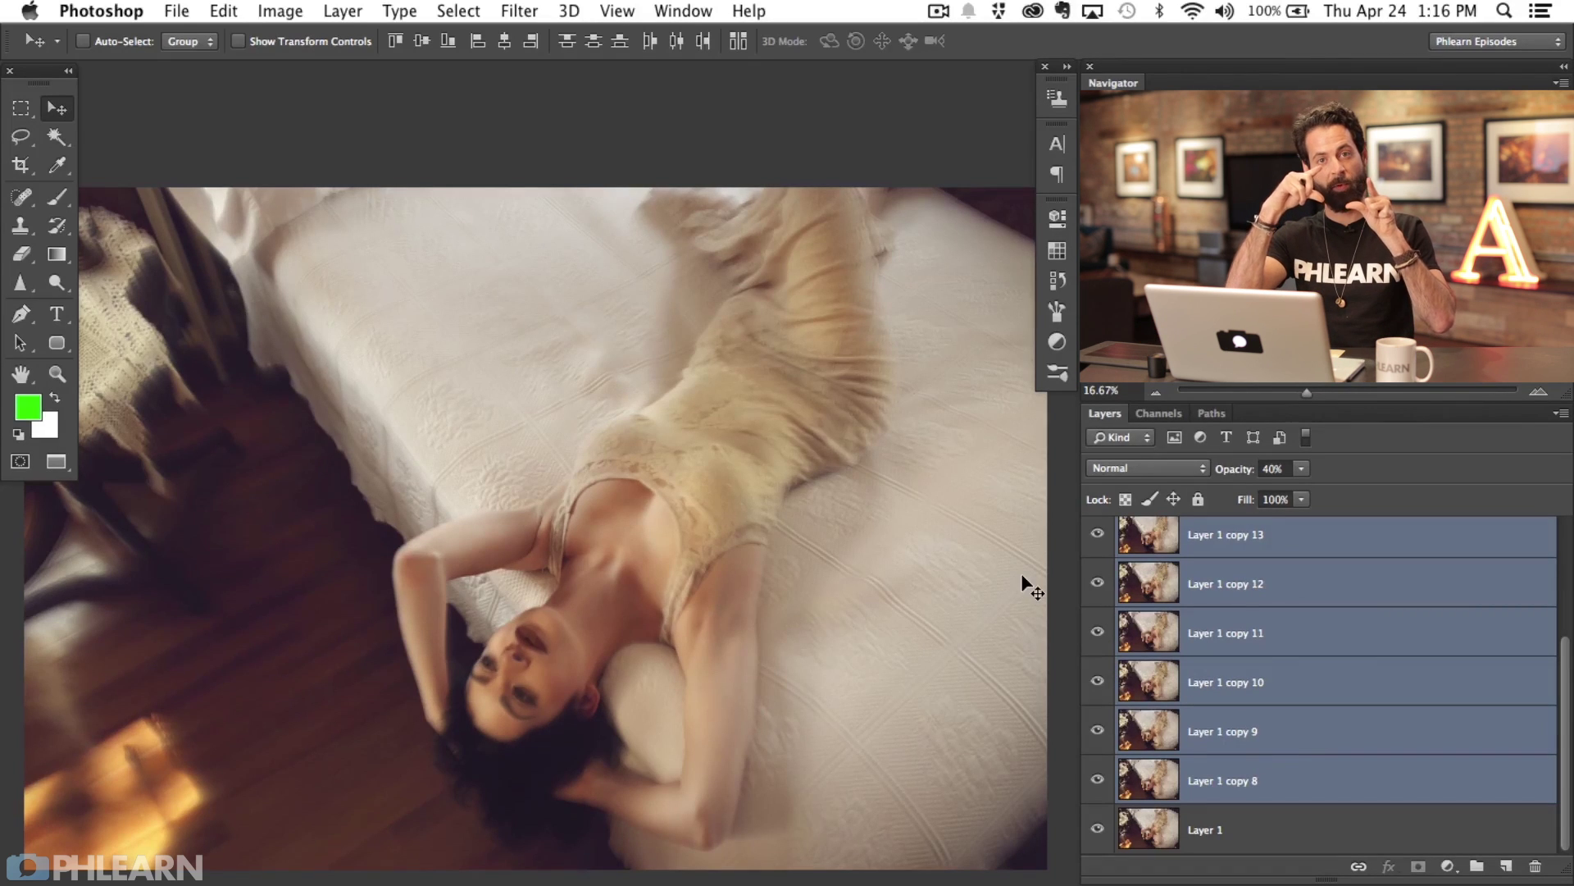
key(super+g)
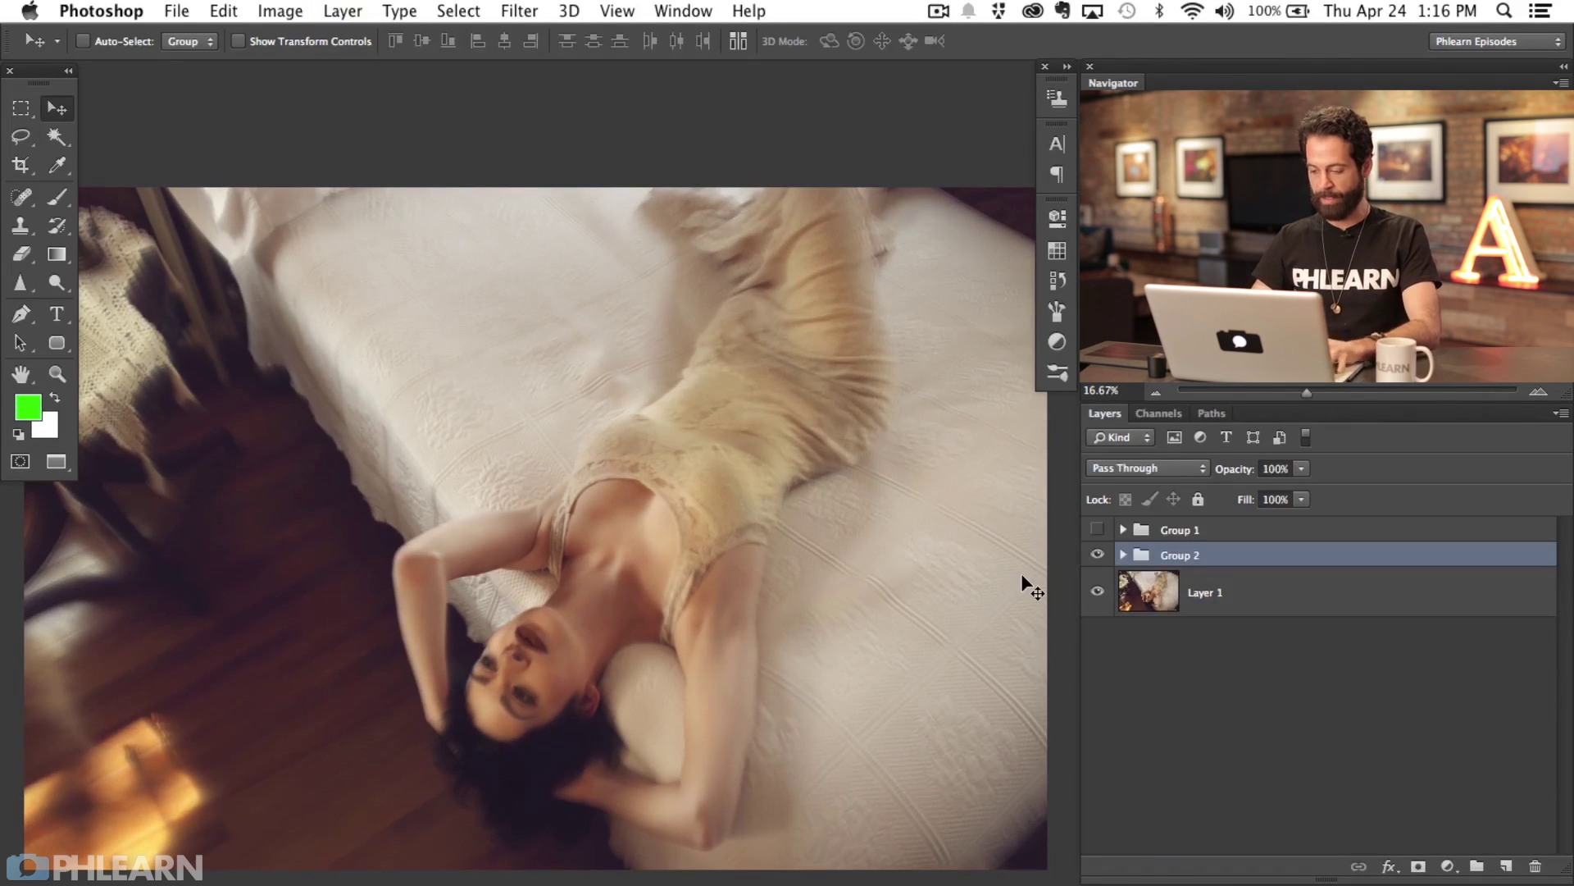
key(super+equal)
key(super+equal)
drag(766, 112, 471, 608)
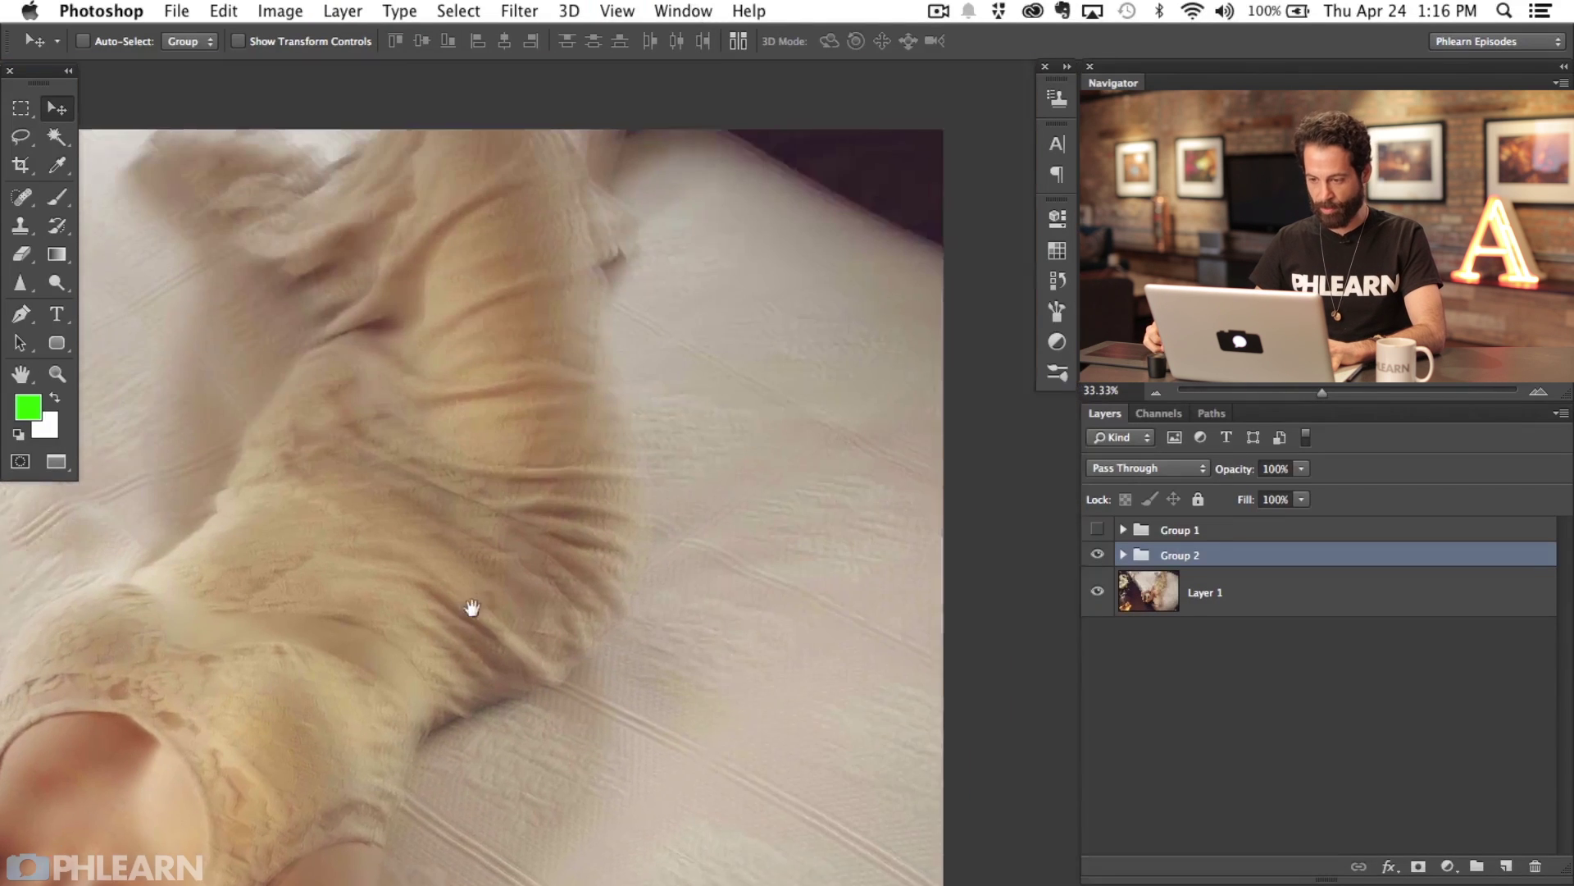
Compare Group 2 against Group 1 and the sharp original by toggling their visibility
click(1107, 552)
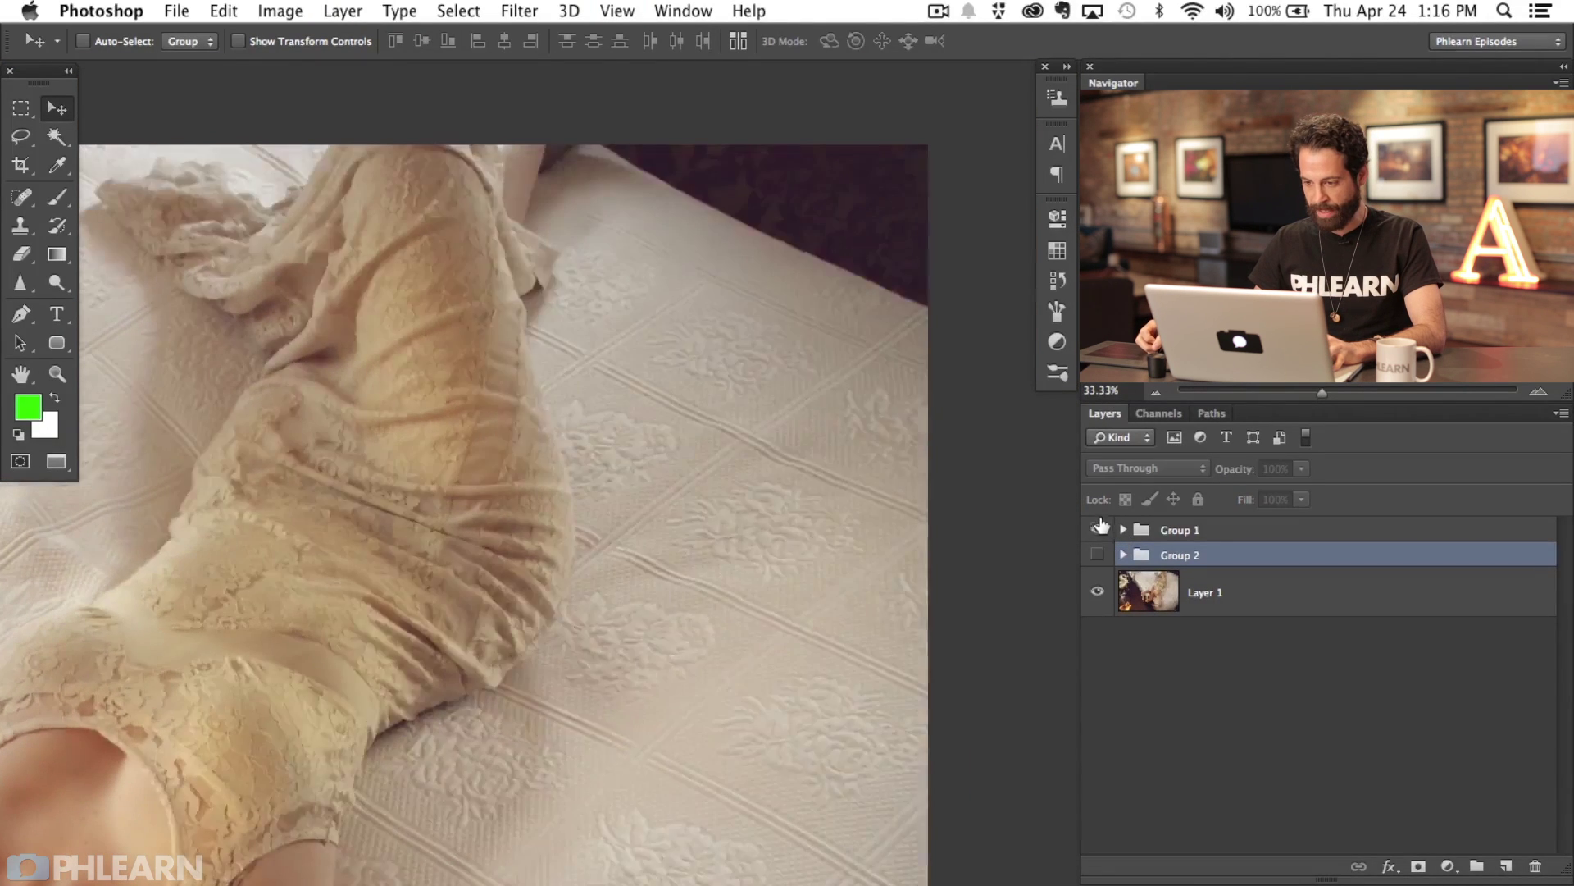
click(1097, 529)
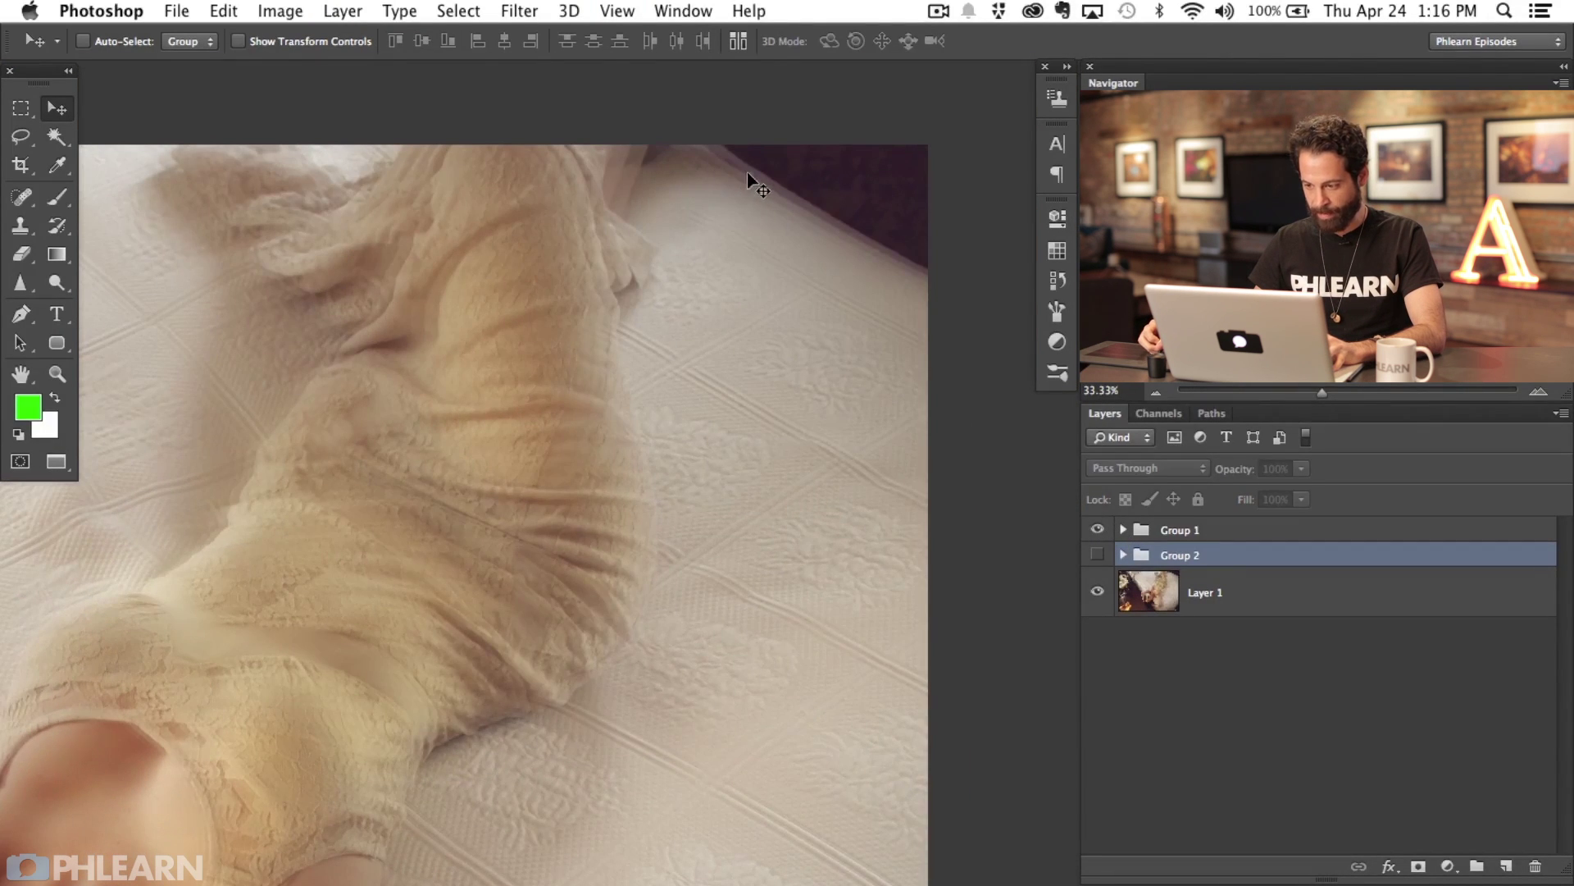
click(1097, 529)
click(1097, 554)
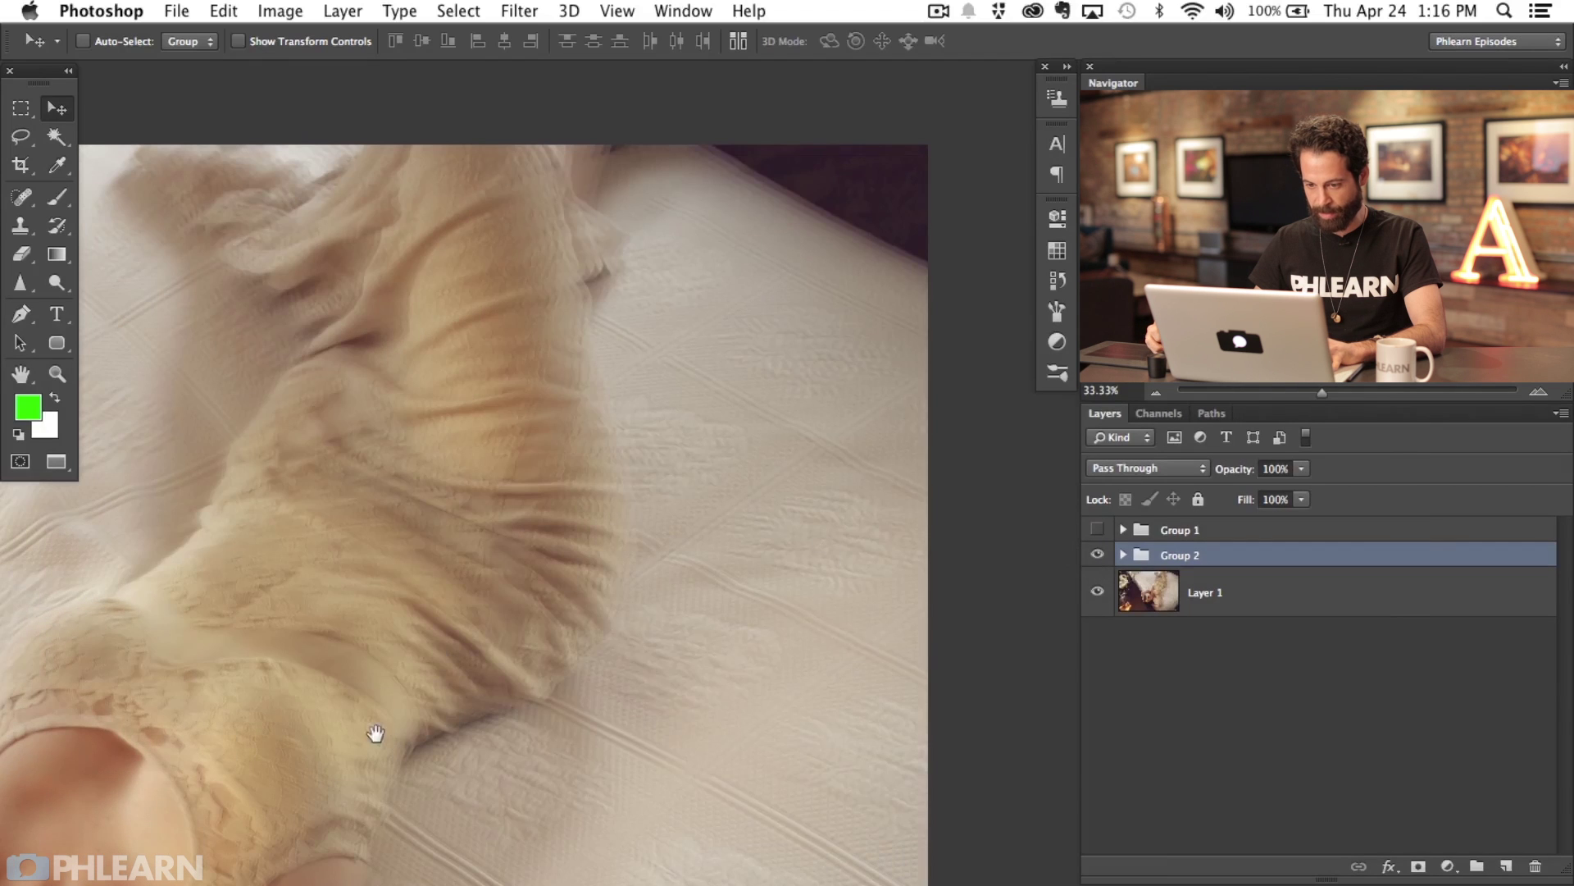
drag(376, 592, 492, 558)
click(1097, 554)
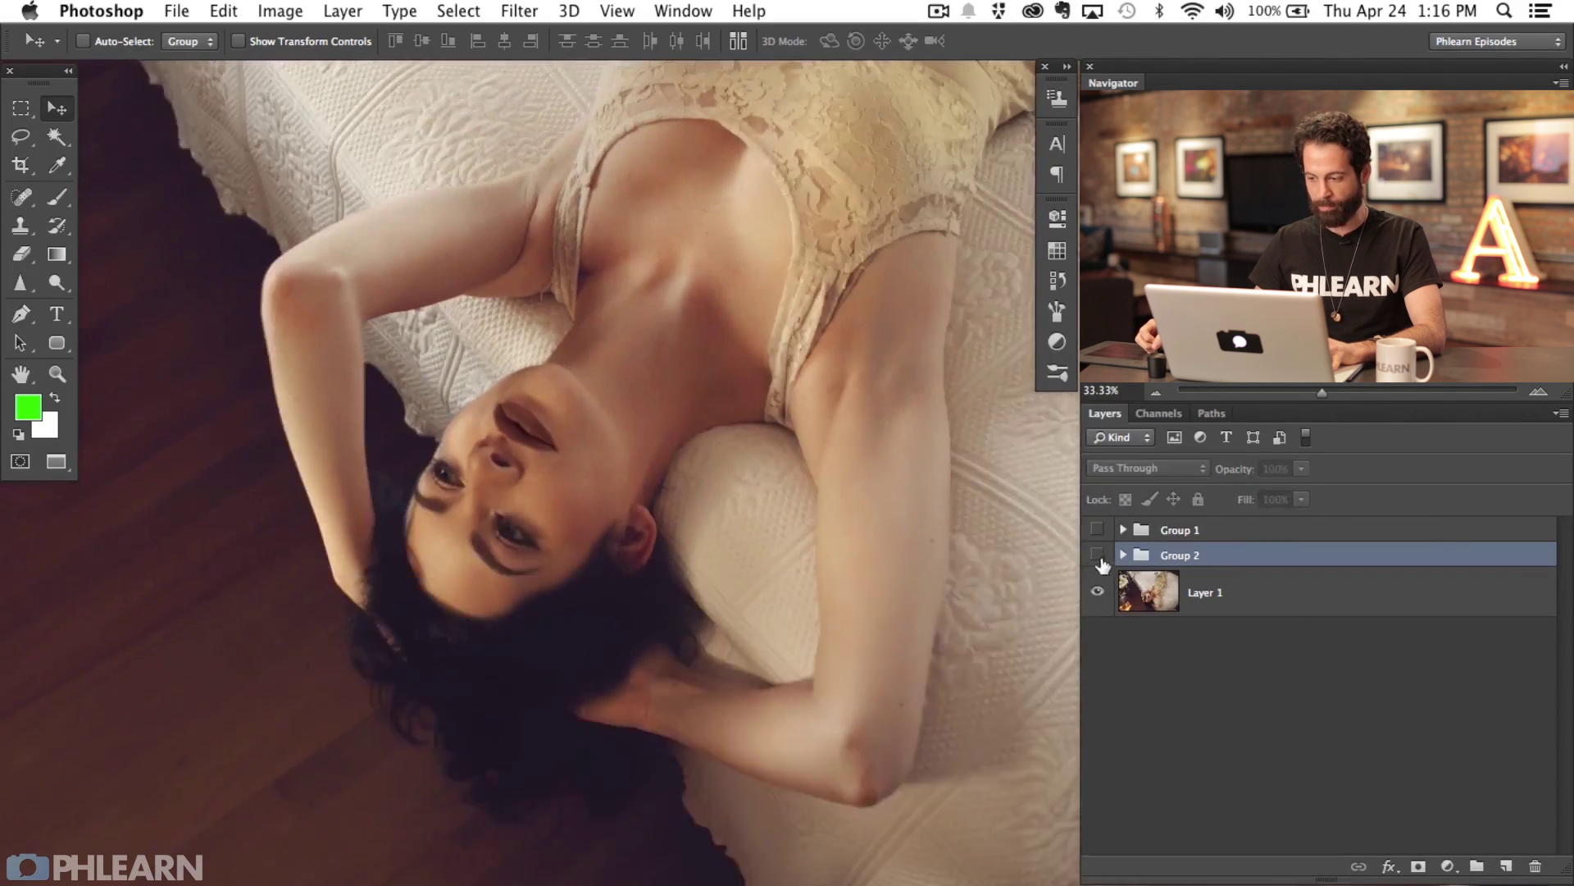
click(1097, 554)
key(super+minus)
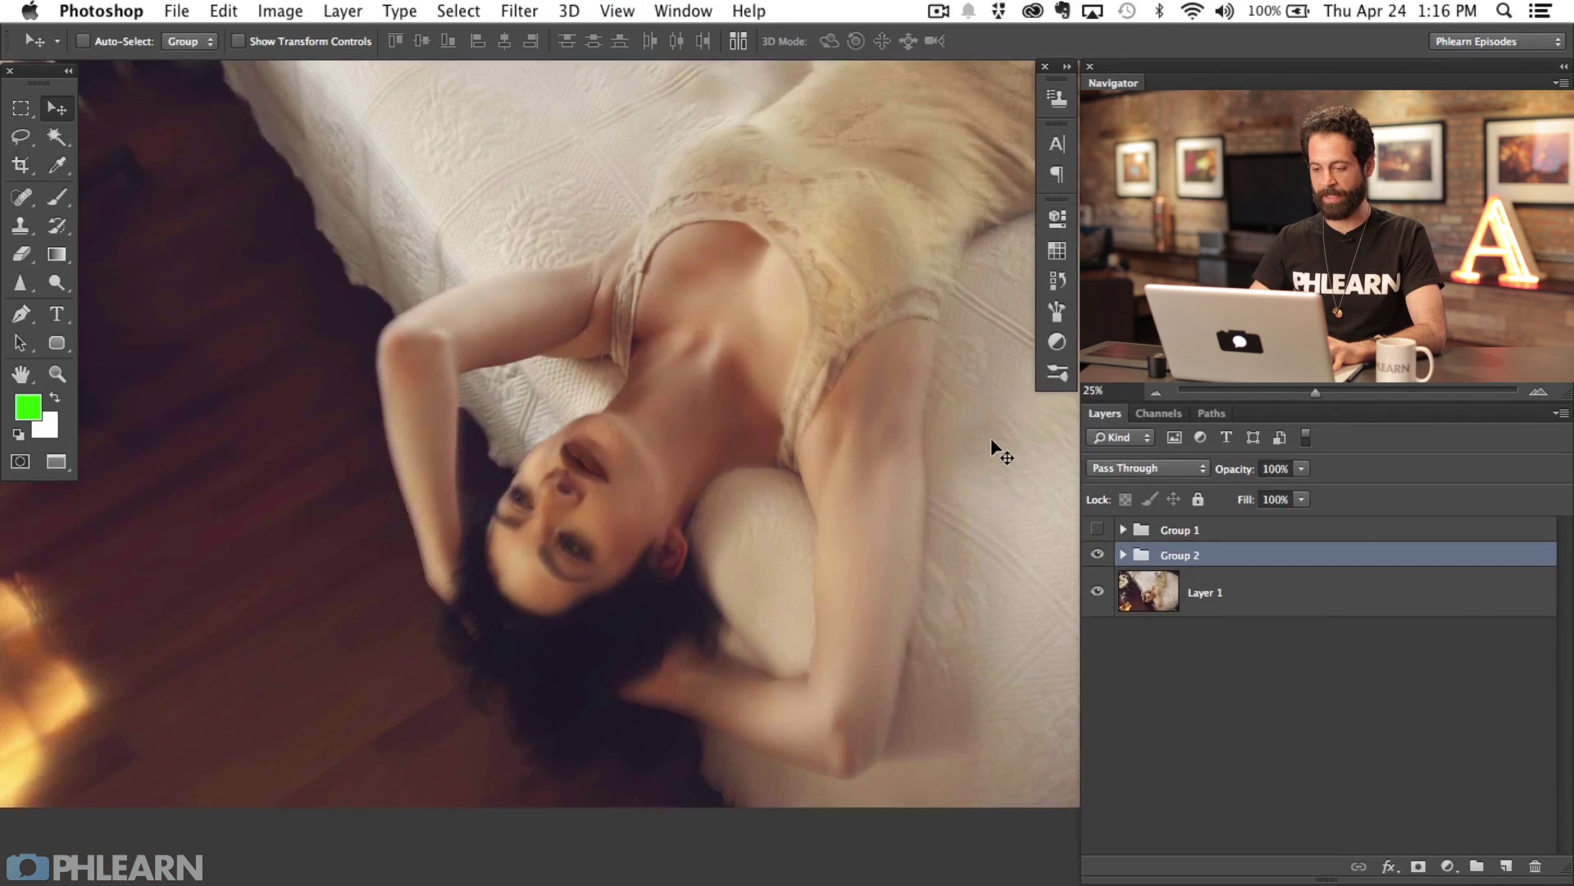
key(super+minus)
drag(623, 525, 540, 564)
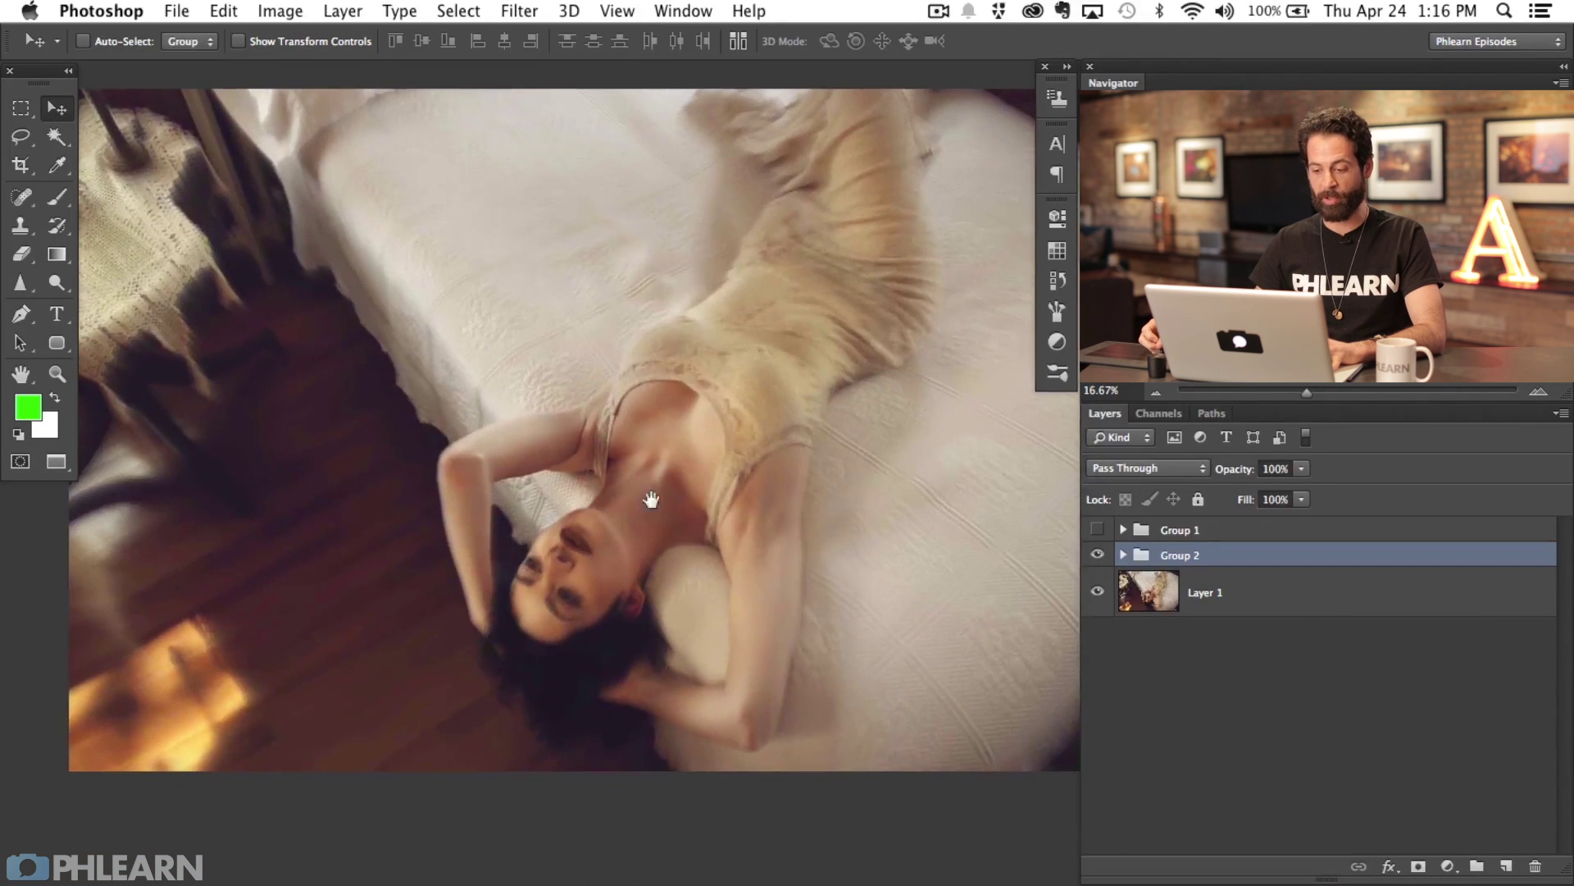
Delete Group 2, turn Group 1 back on, and make it the active layer
key(Delete)
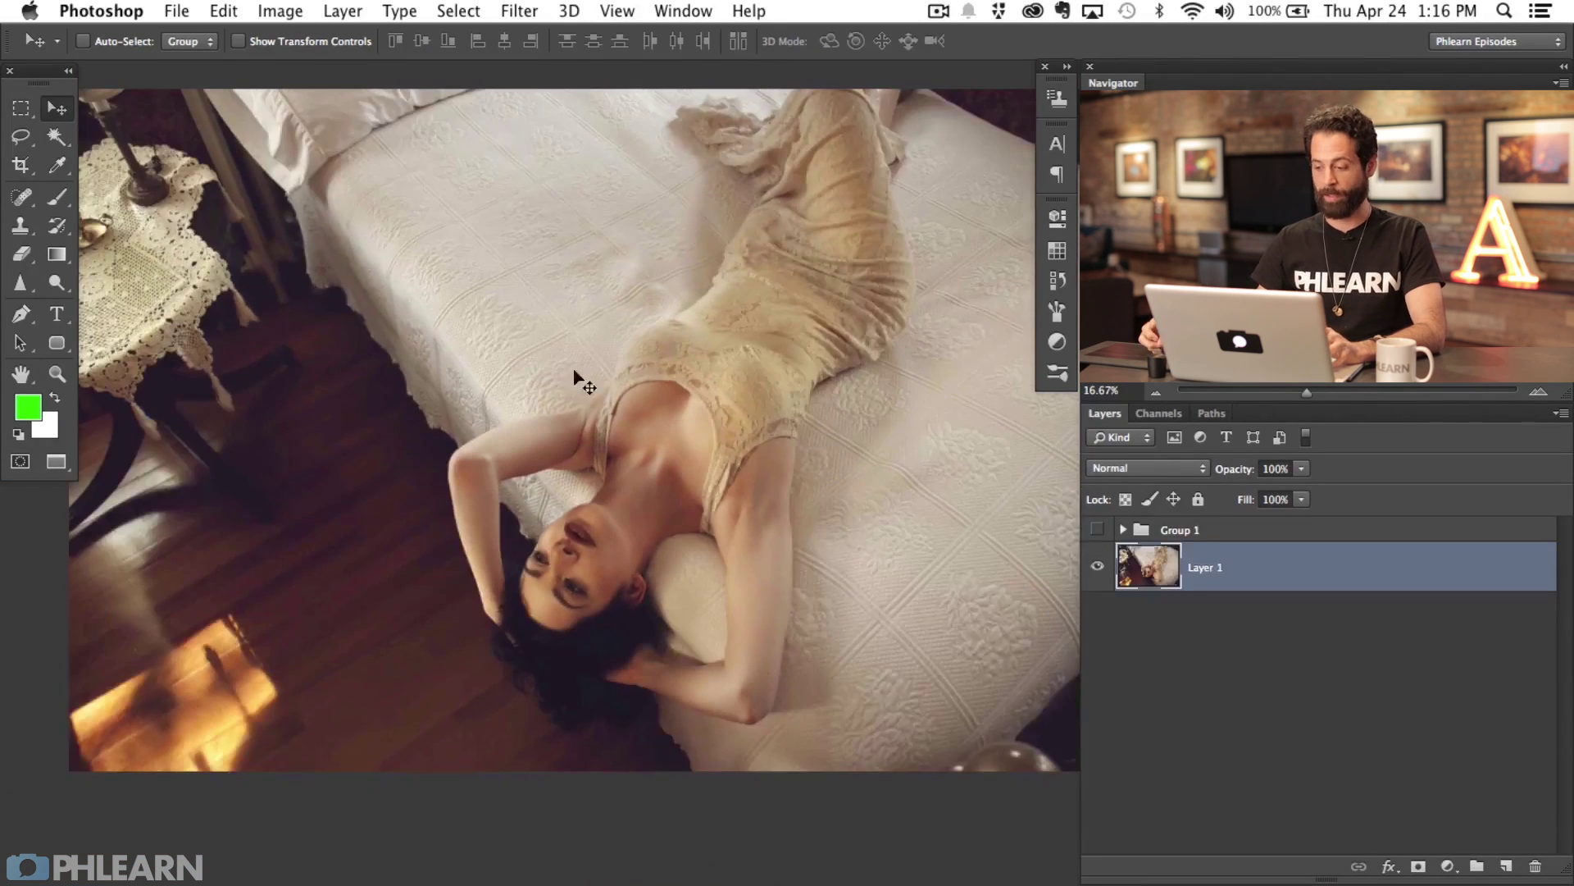
click(1097, 531)
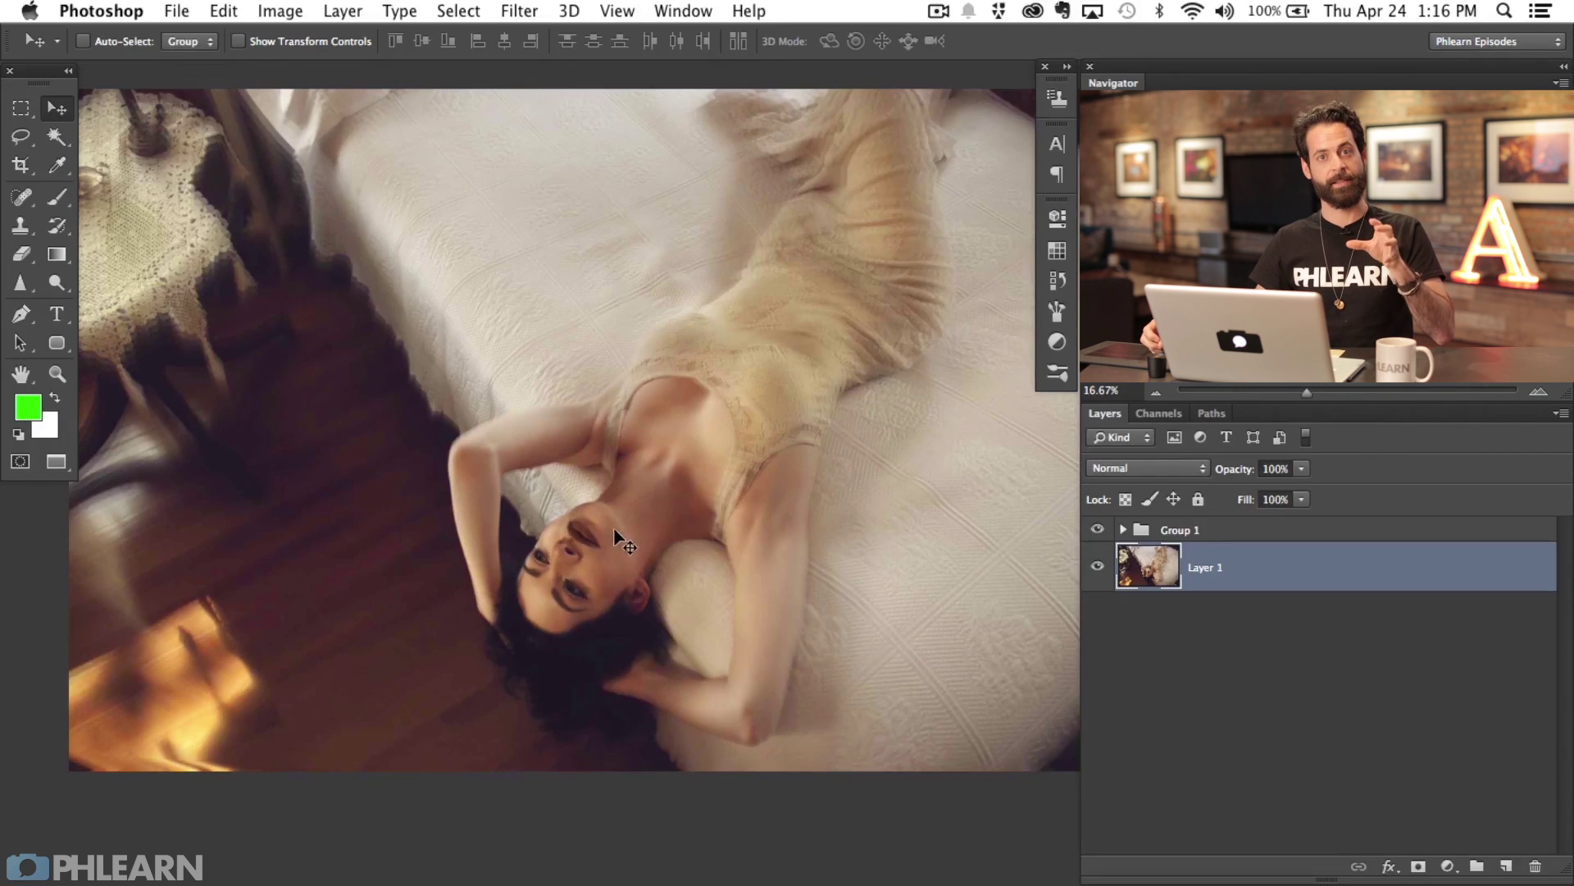
click(1178, 530)
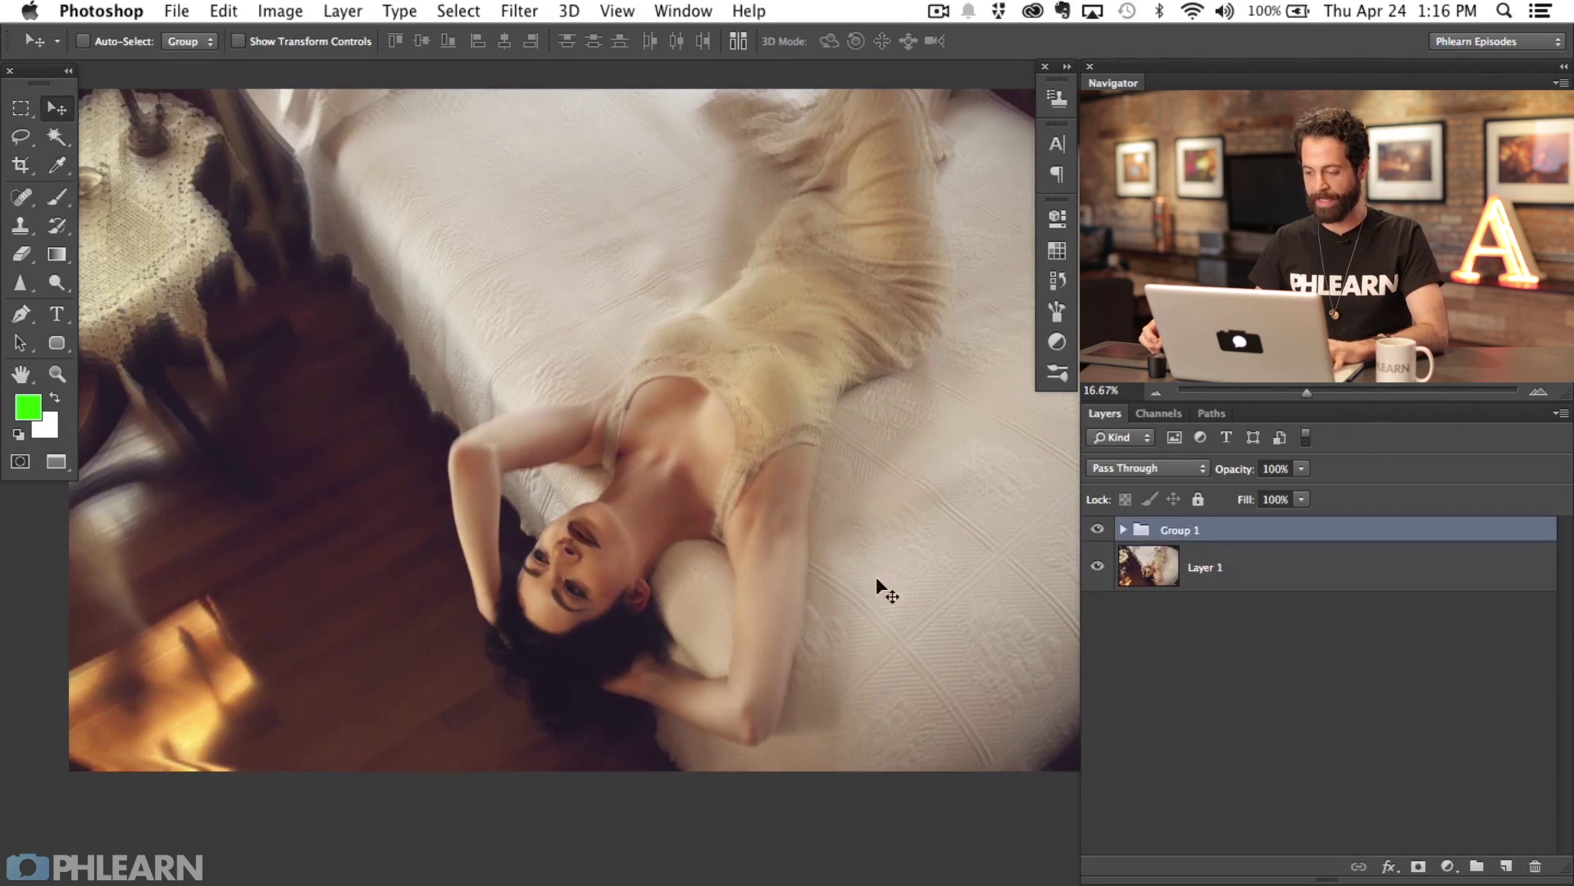
drag(830, 591, 738, 643)
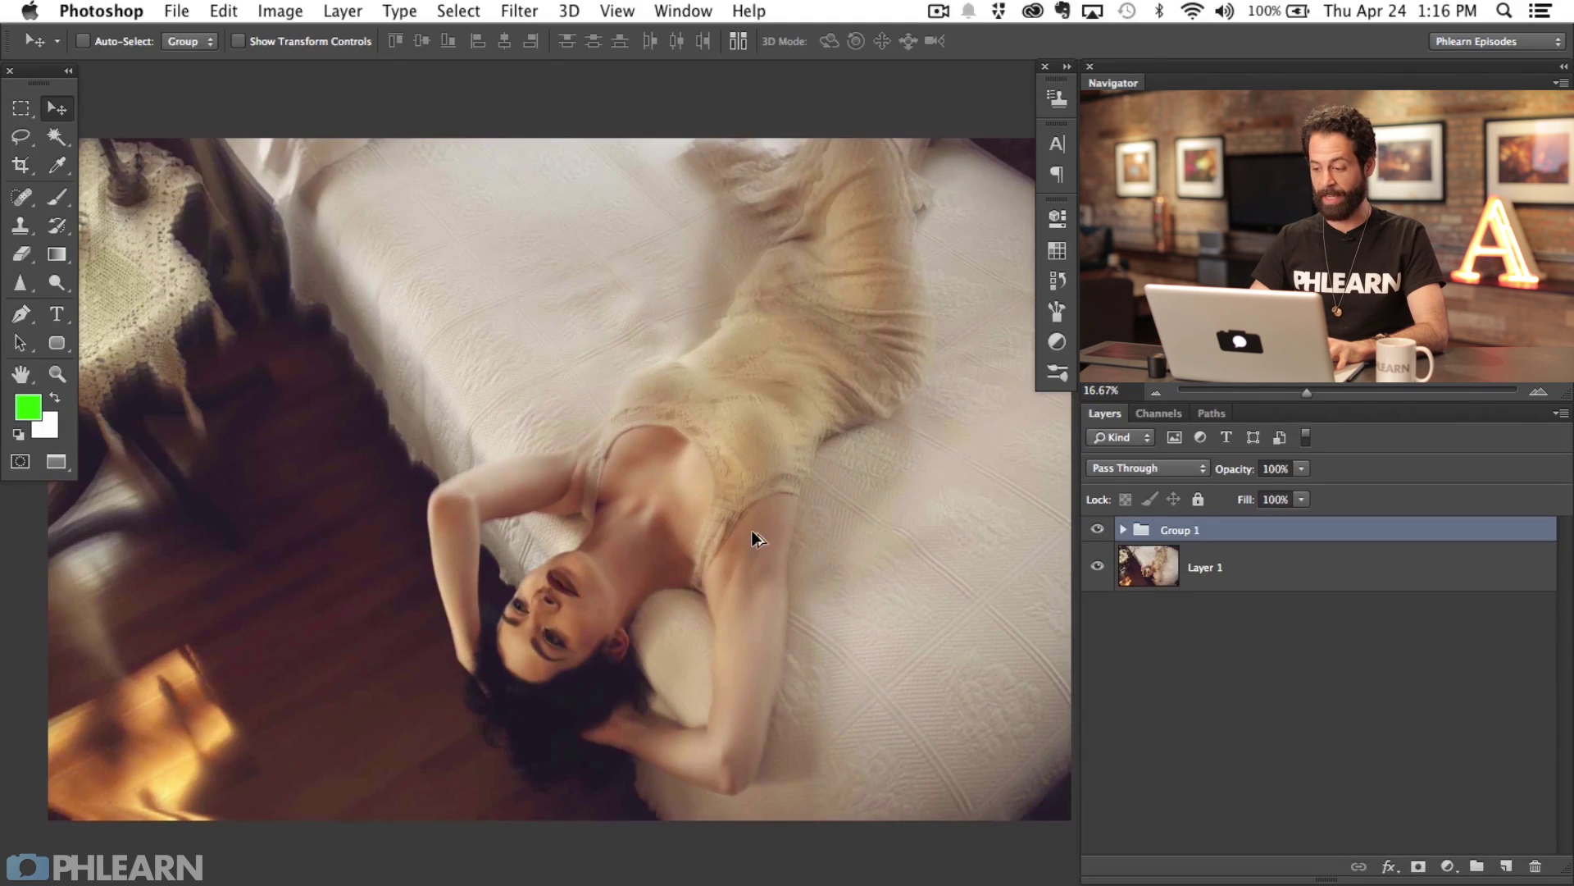
Create a merged Layer 2 above Group 1 with the Overlay blend mode
key(super+alt+shift+n)
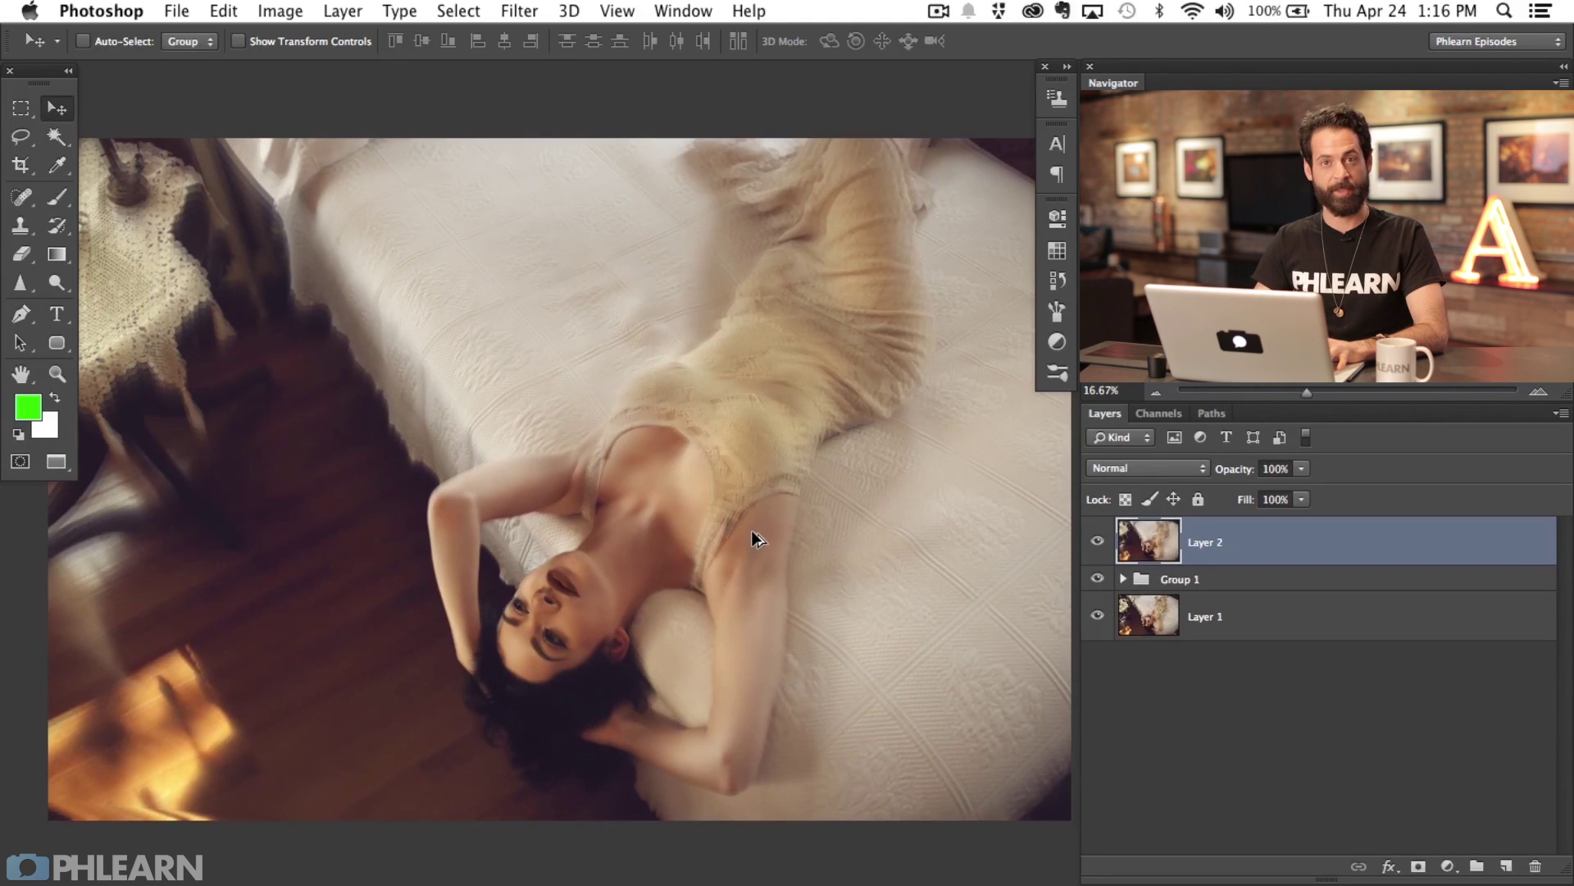
click(1107, 474)
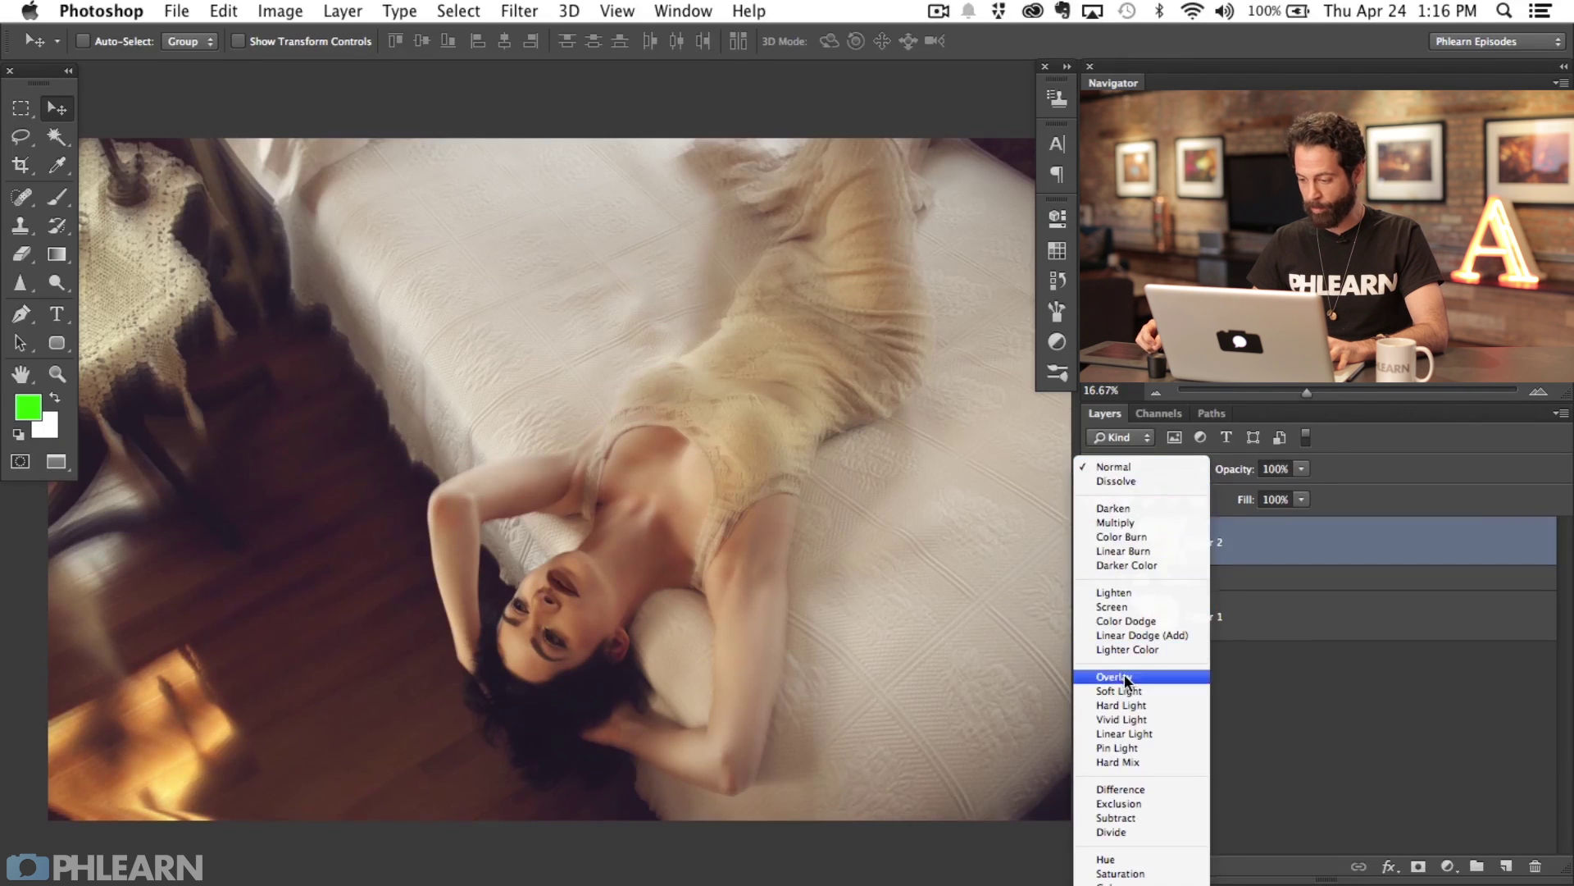
click(1136, 681)
Apply a High Pass filter with a 16.2-pixel radius to Layer 2
click(538, 13)
mouse_move(580, 456)
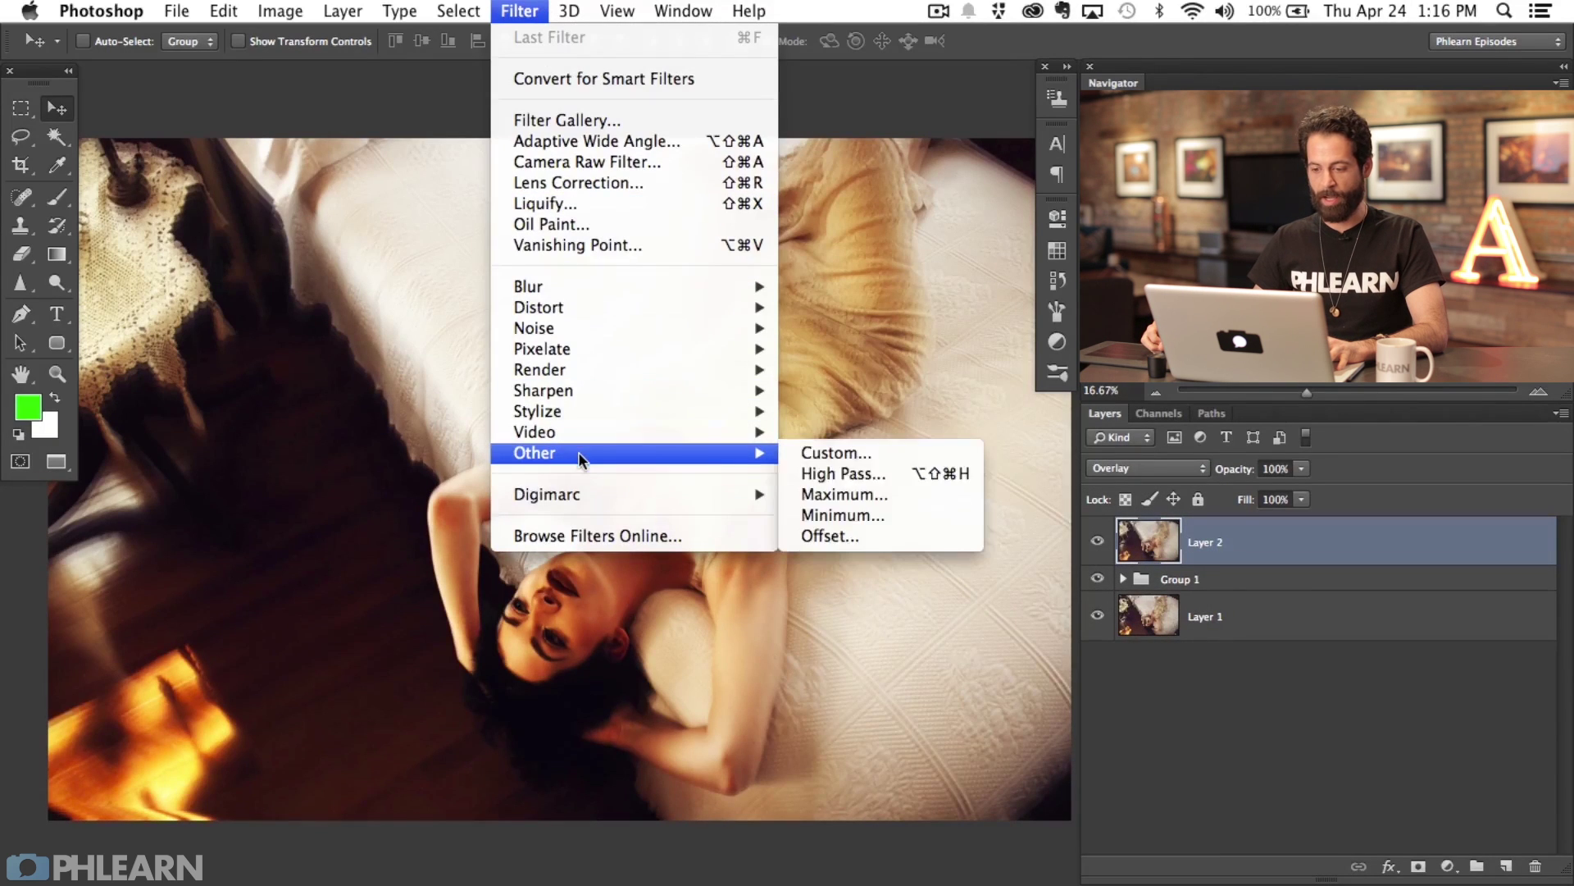
click(844, 473)
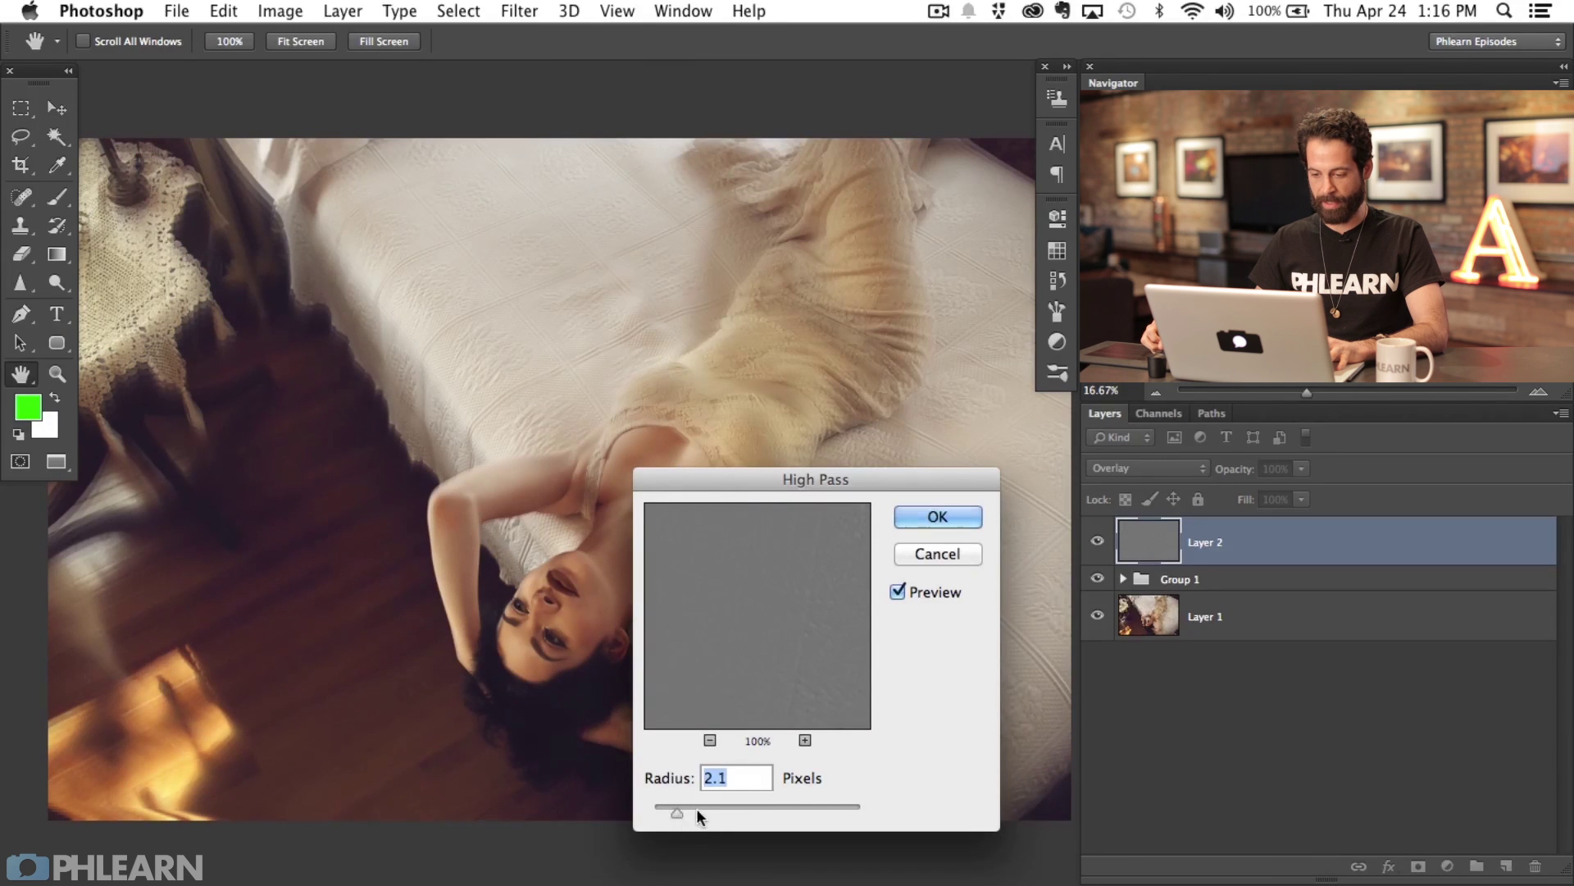
drag(699, 809, 746, 813)
click(936, 517)
Give Layer 2 a black mask, set up a 1035-pixel white brush, and select Group 1 too
key(super+shift+m)
key(d)
key(super+i)
key(b)
key(x)
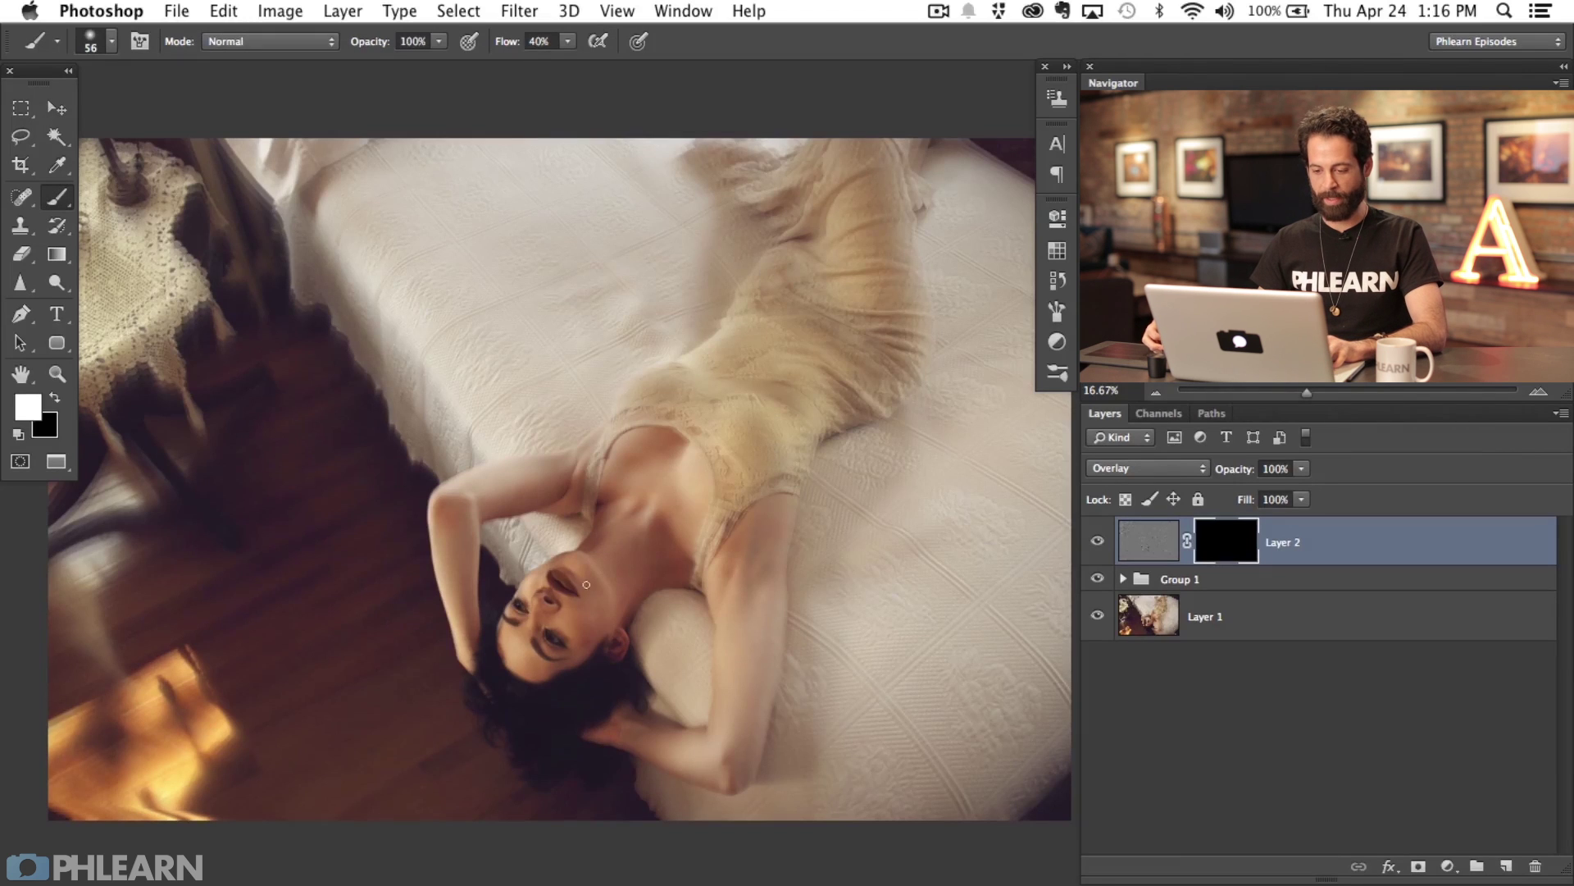
mouse_move(563, 623)
mouse_down()
mouse_move(569, 575)
mouse_move(520, 692)
mouse_move(527, 580)
mouse_move(615, 650)
mouse_move(602, 716)
mouse_move(492, 661)
mouse_move(632, 667)
mouse_up()
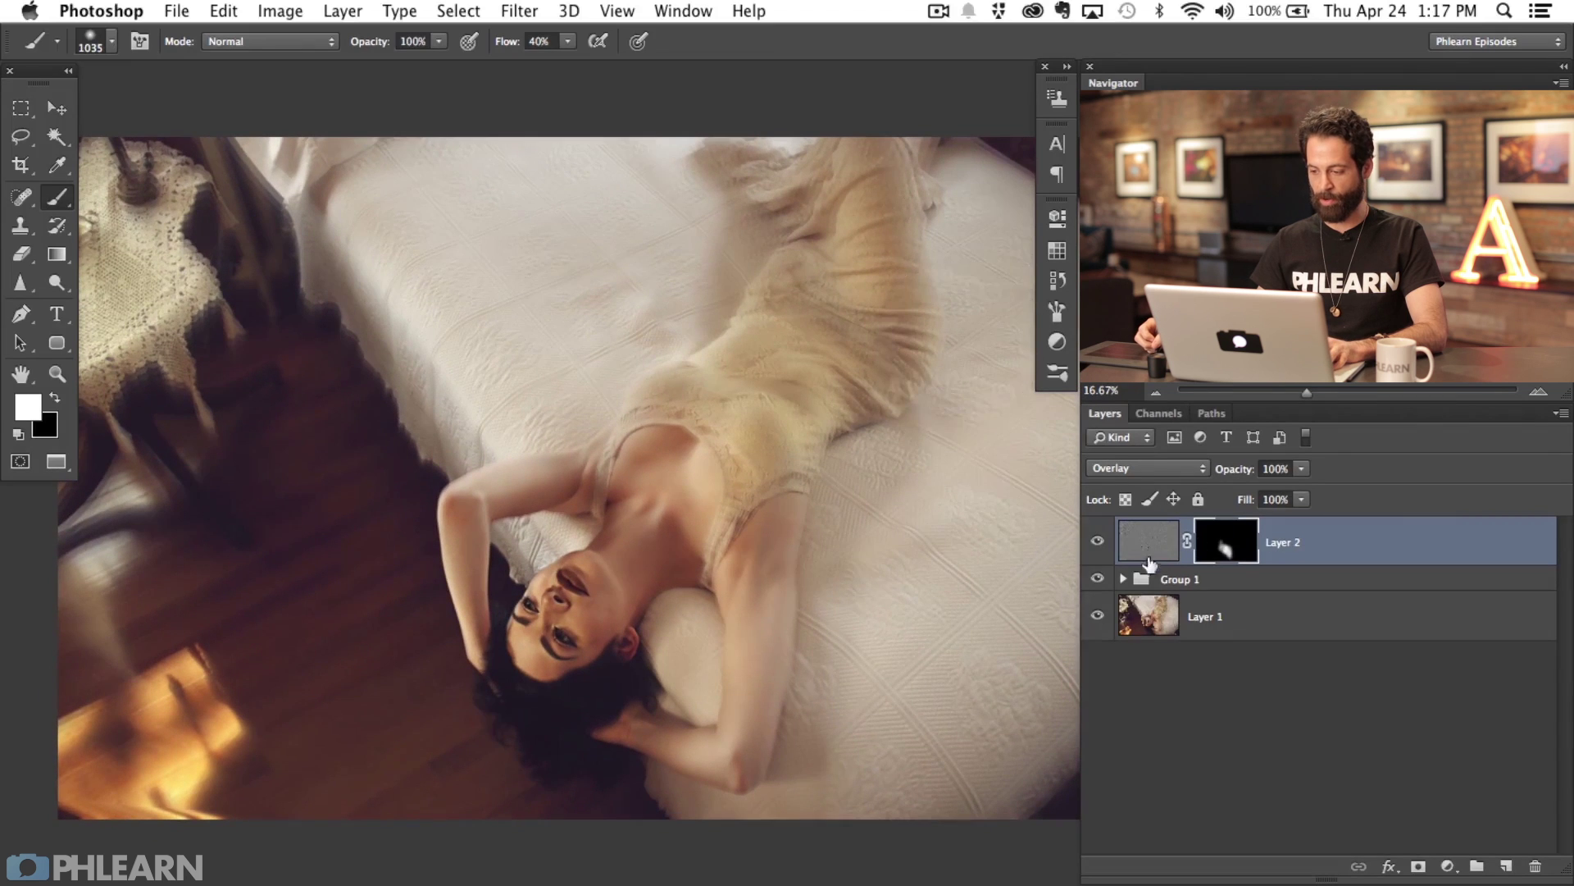
shift+click(1226, 584)
key(ctrl+g)
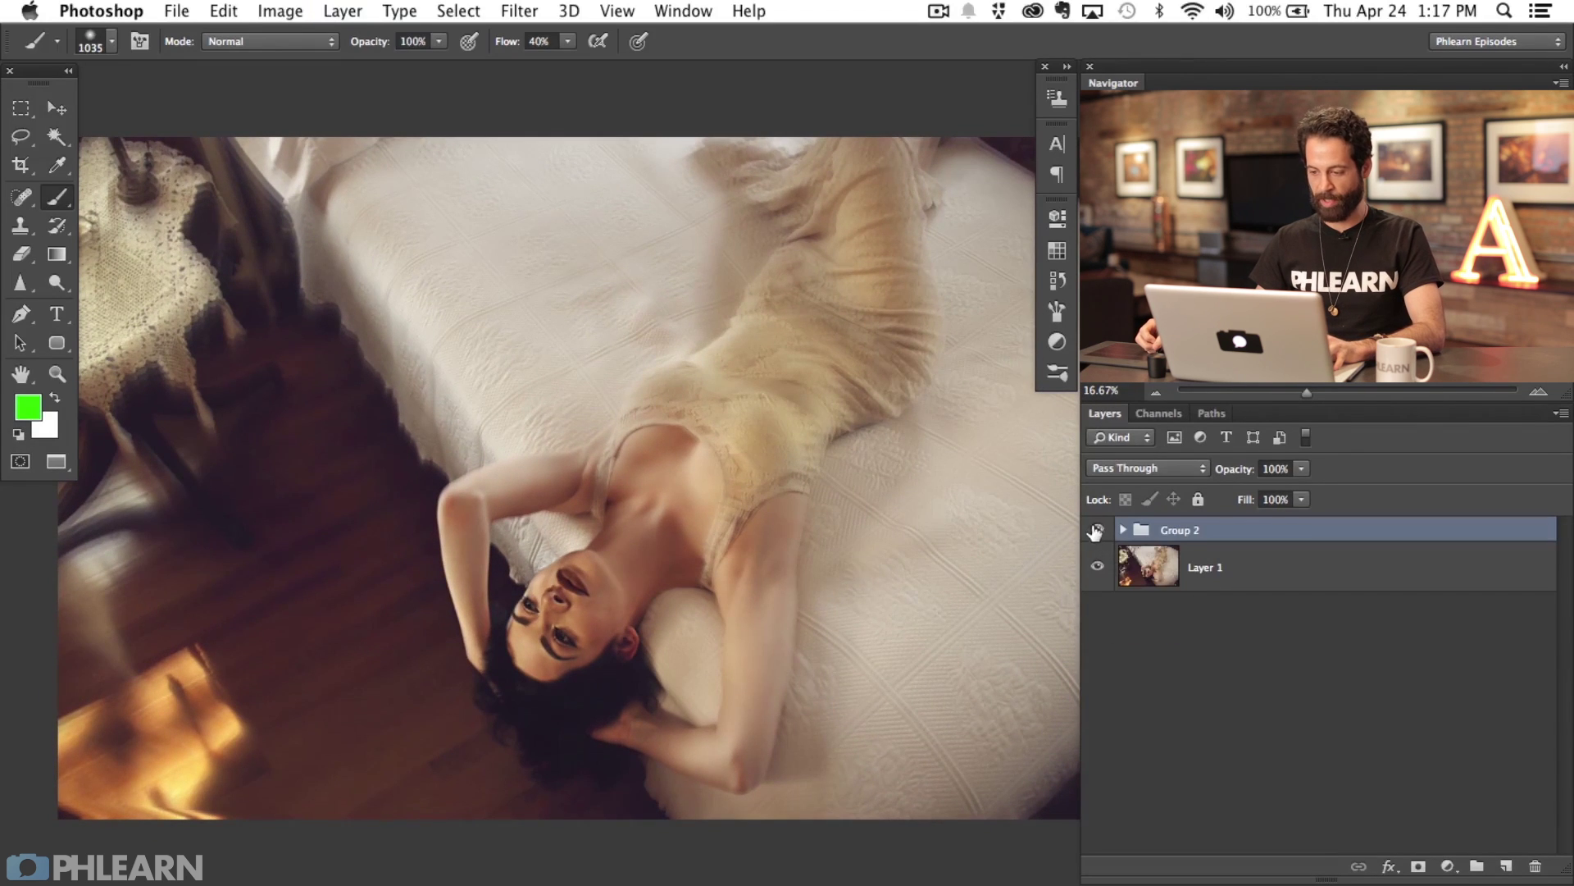
click(1097, 529)
click(1097, 529)
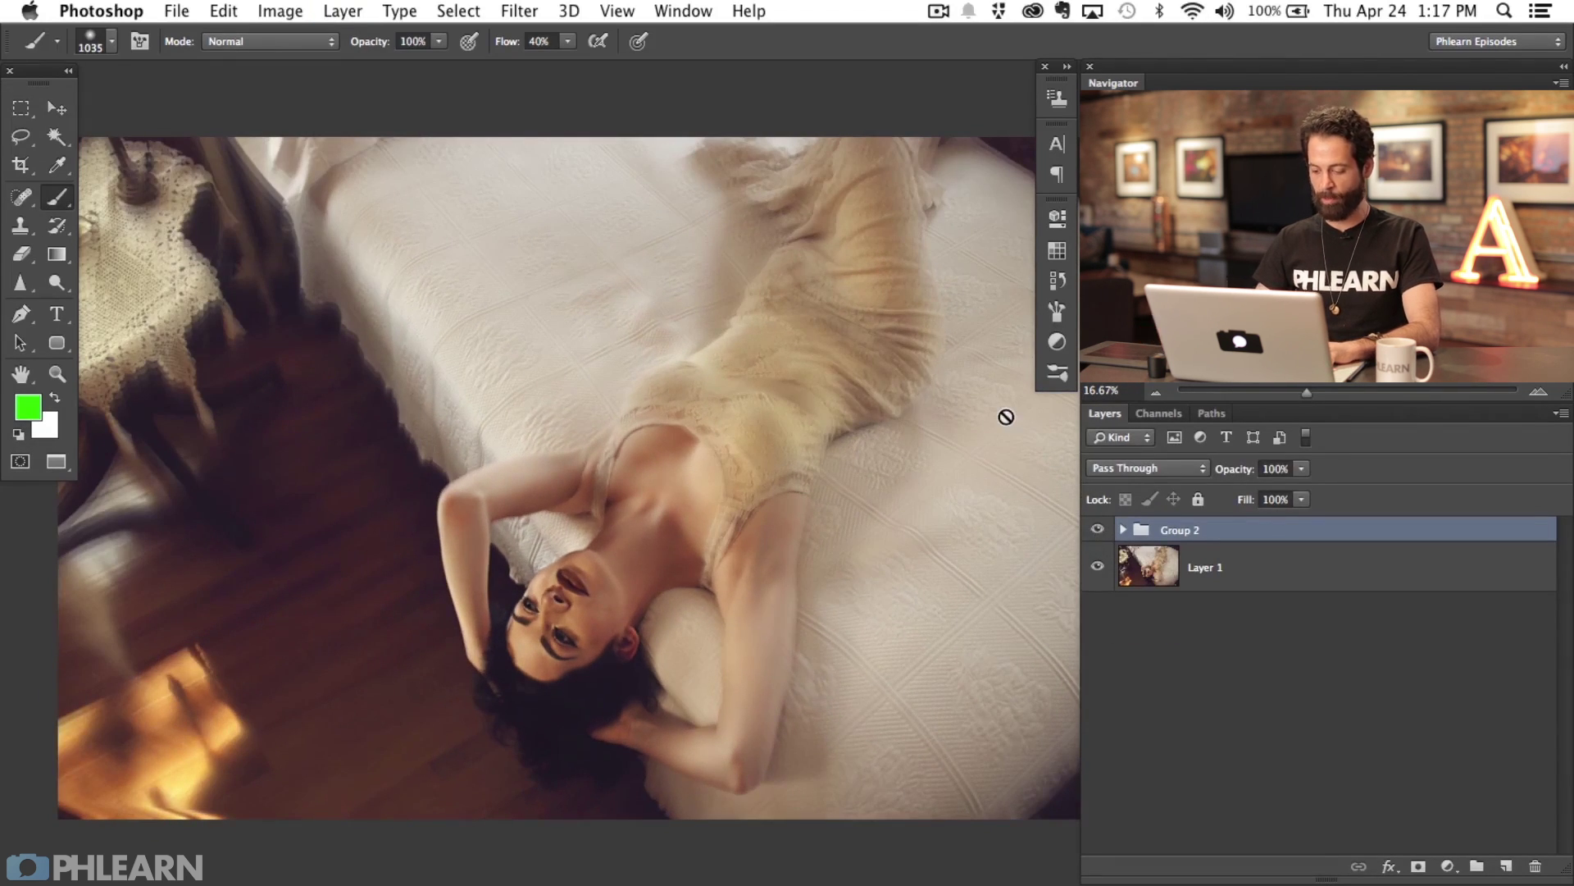